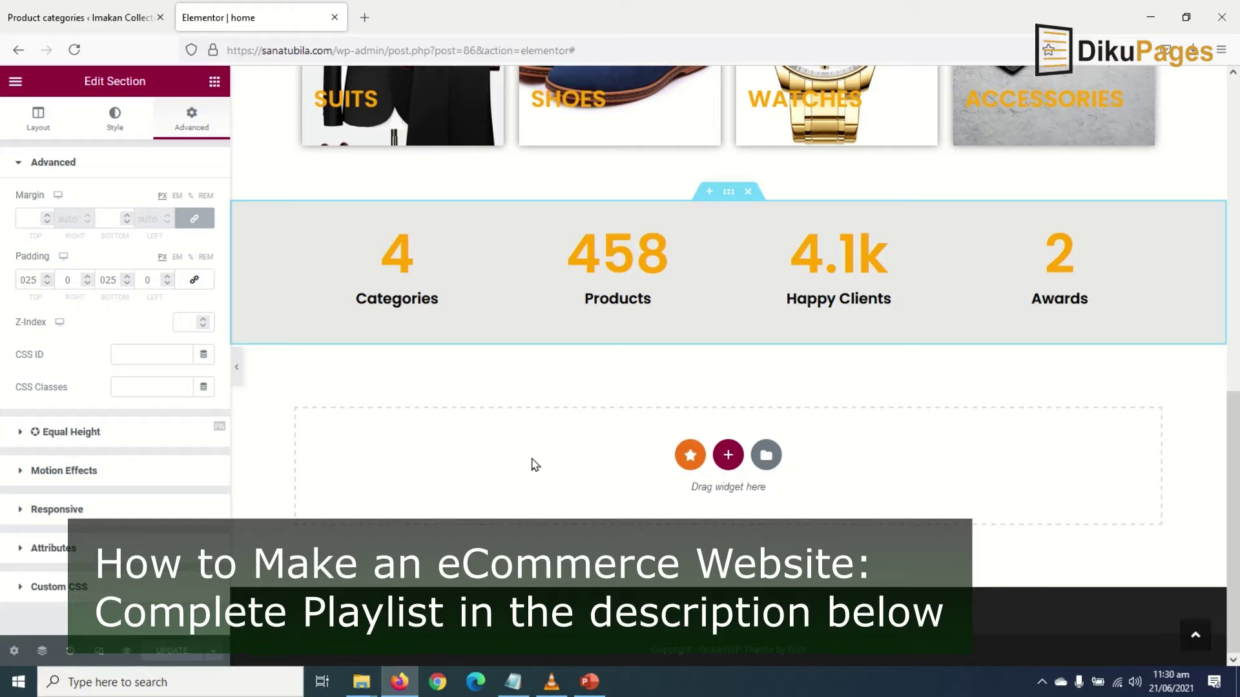
- Scroll the home page and bring up the Featured Categories section's context menu
{"action": "scroll", "coordinate": [783, 445], "scroll_direction": "up", "scroll_amount": 8}
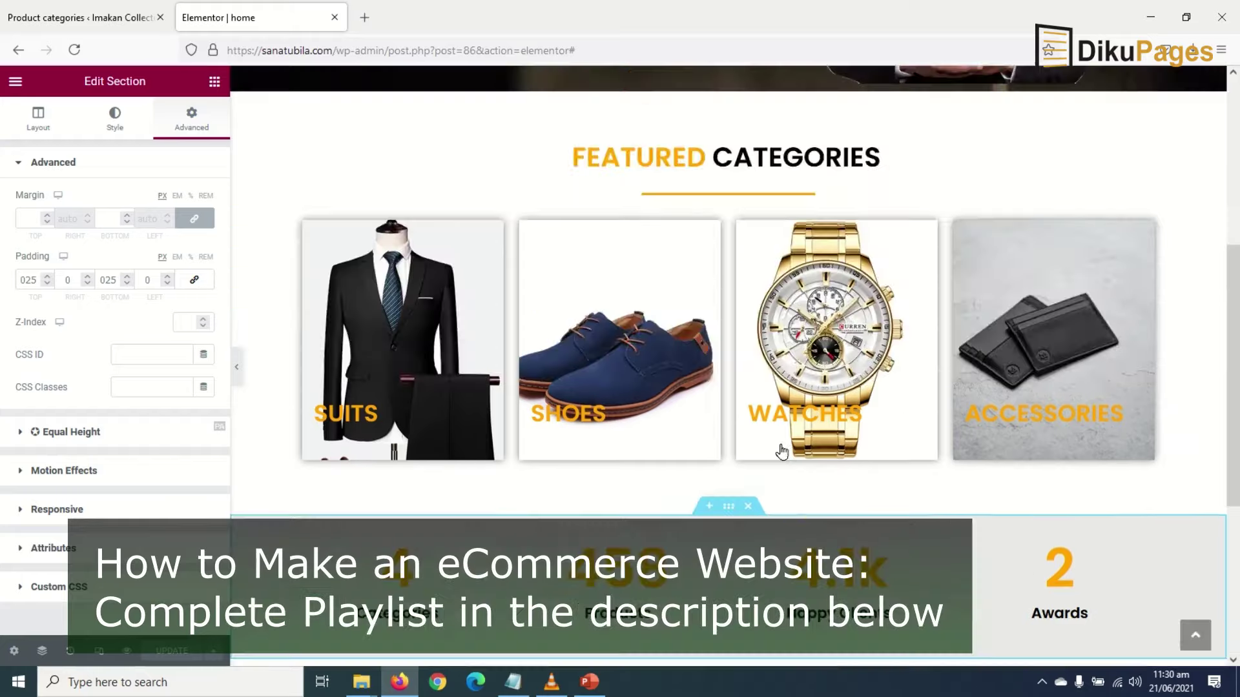
{"action": "scroll", "coordinate": [784, 454], "scroll_direction": "down", "scroll_amount": 5}
{"action": "scroll", "coordinate": [698, 355], "scroll_direction": "up", "scroll_amount": 3}
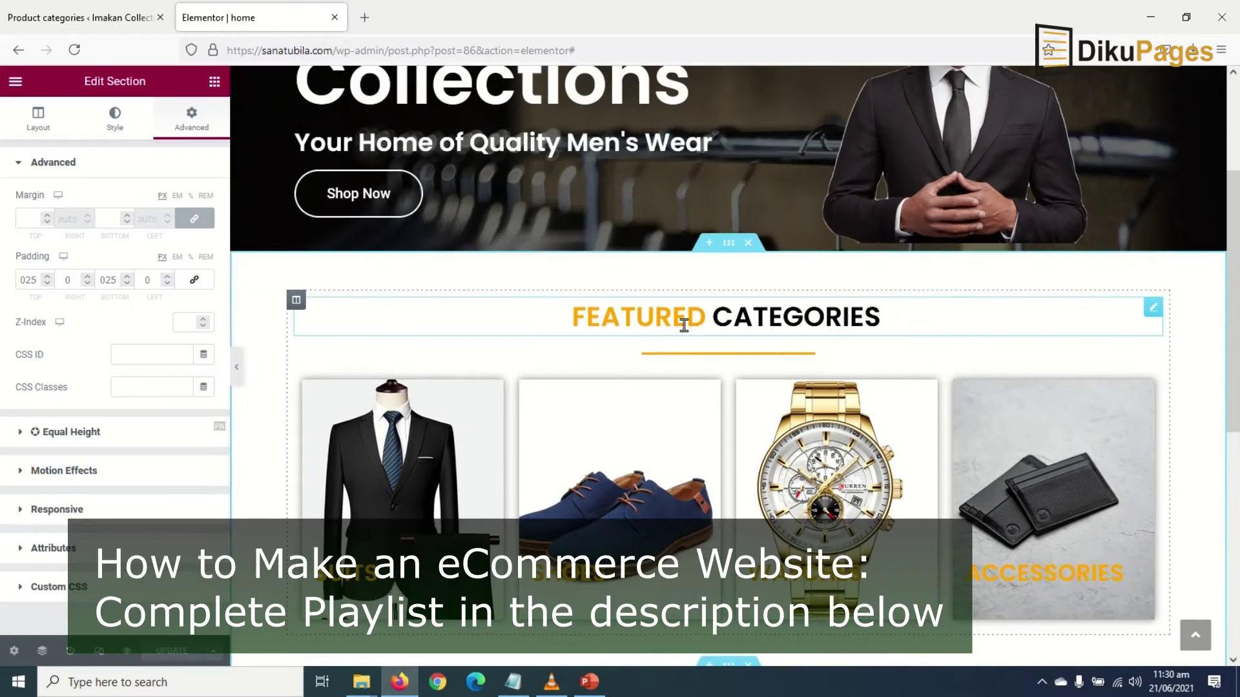
{"action": "scroll", "coordinate": [704, 417], "scroll_direction": "down", "scroll_amount": 5}
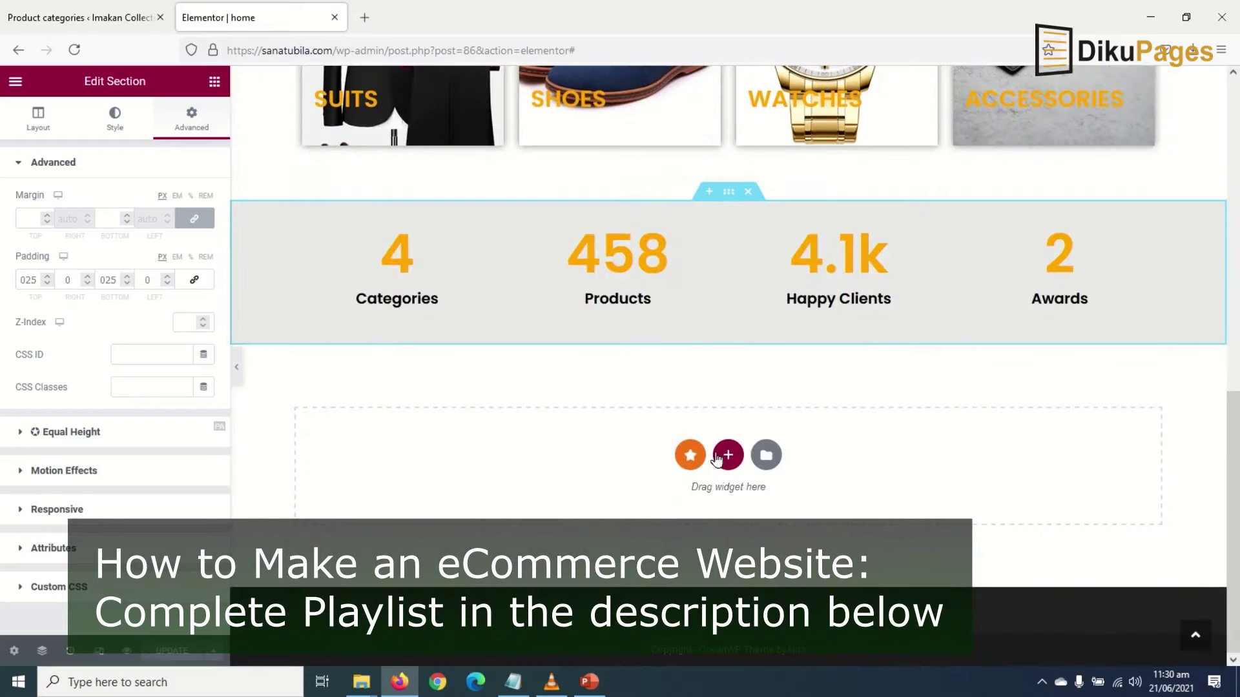
{"action": "scroll", "coordinate": [712, 441], "scroll_direction": "up", "scroll_amount": 5}
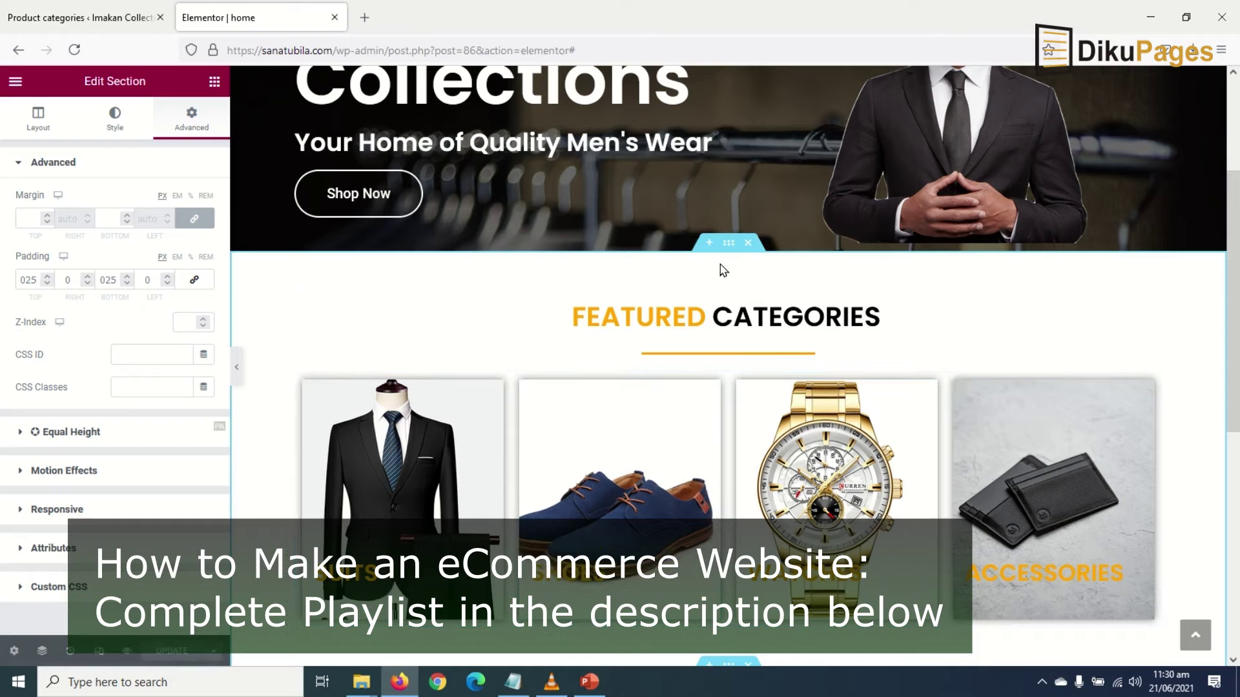
{"action": "right_click", "coordinate": [728, 248]}
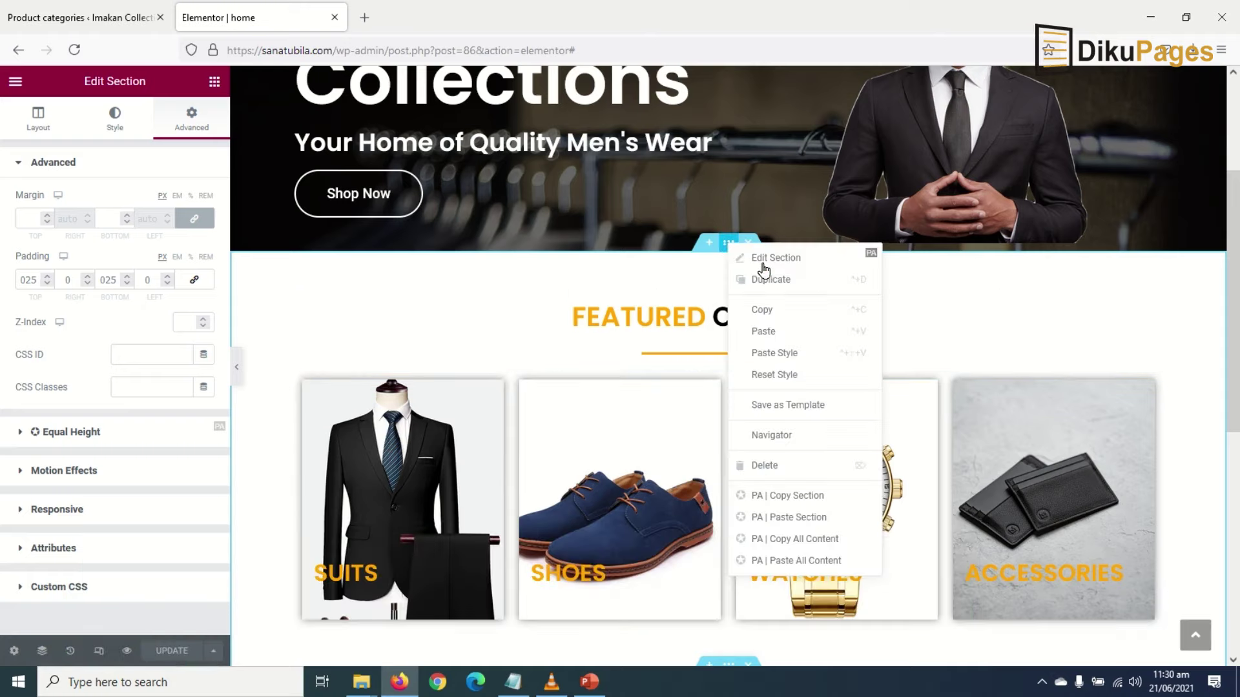
- Copy the Featured Categories section, paste it into the empty section below, and delete its category grid
{"action": "left_click", "coordinate": [772, 311]}
{"action": "scroll", "coordinate": [704, 387], "scroll_direction": "down", "scroll_amount": 3}
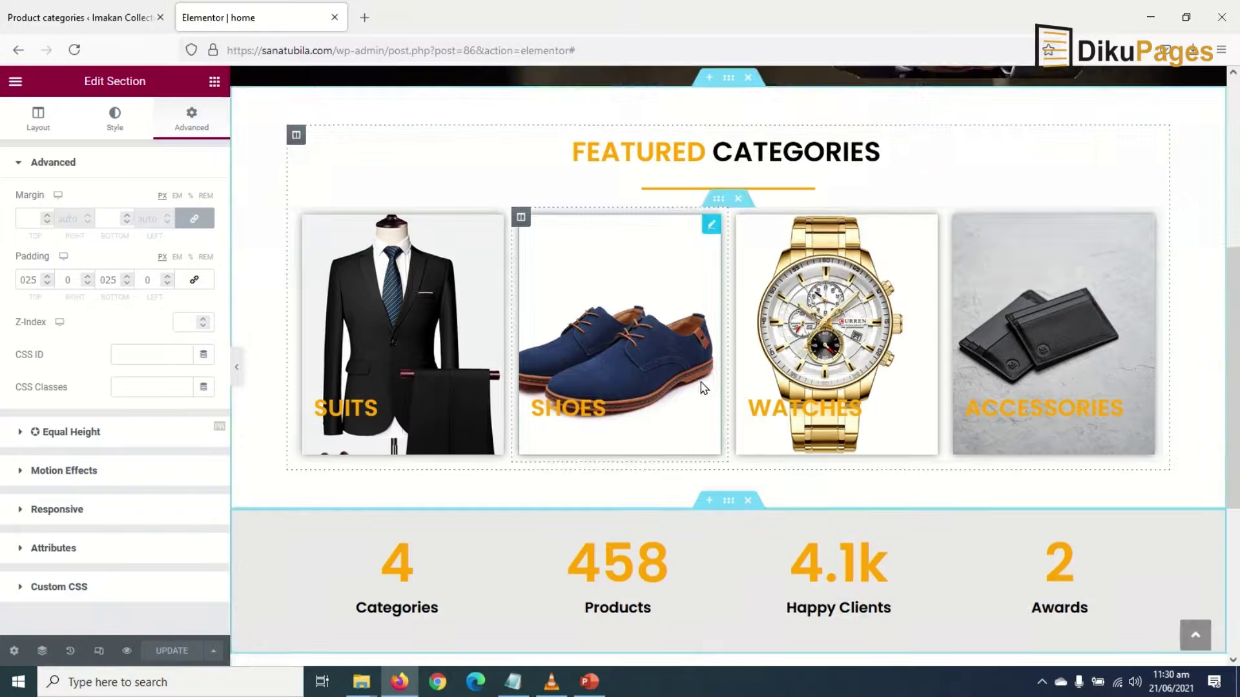
{"action": "scroll", "coordinate": [704, 387], "scroll_direction": "down", "scroll_amount": 5}
{"action": "right_click", "coordinate": [725, 470]}
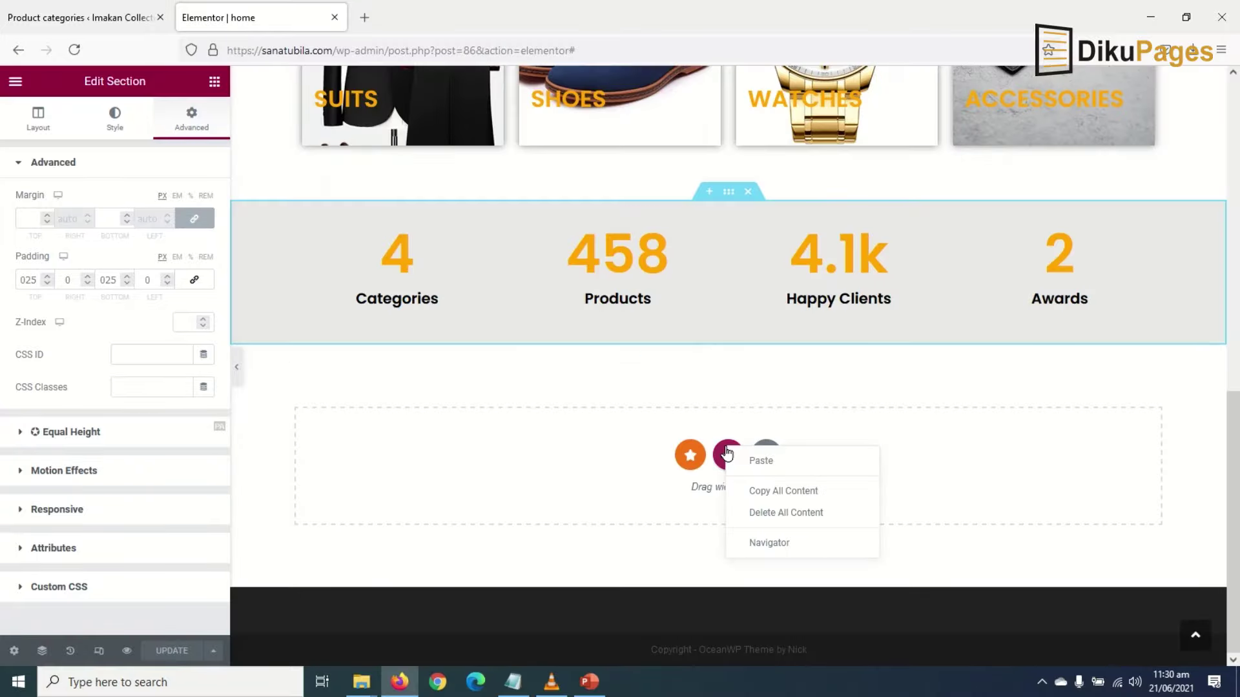
{"action": "left_click", "coordinate": [773, 461]}
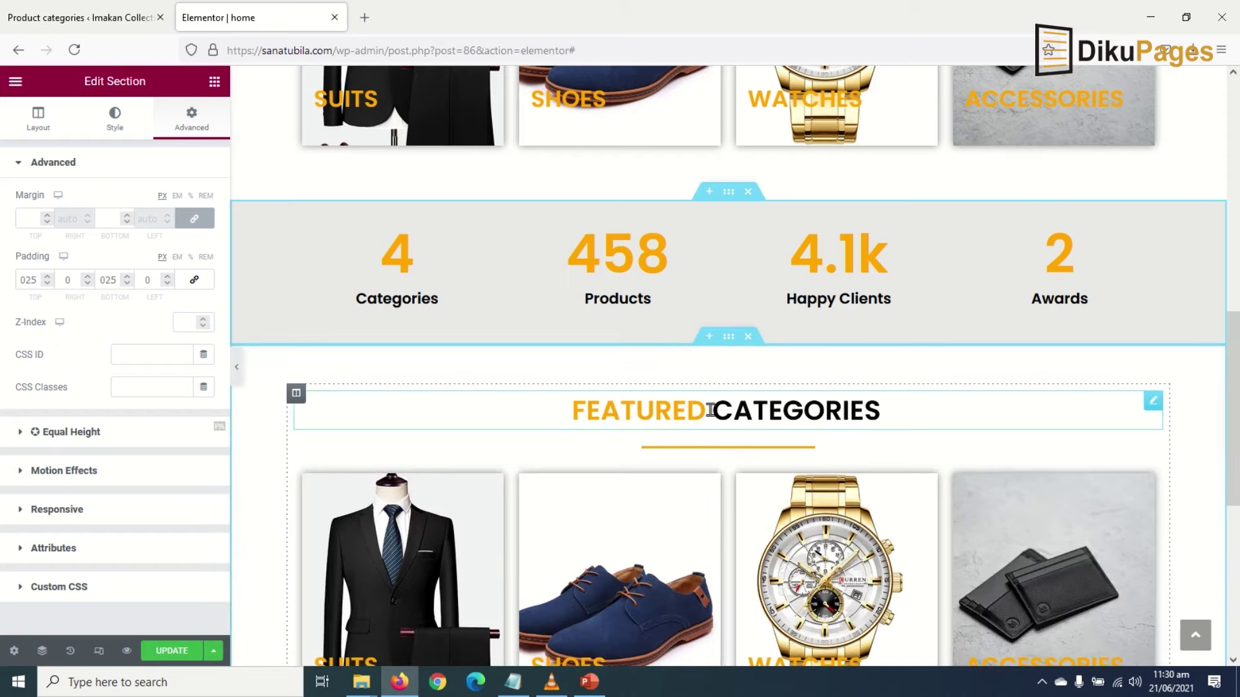
{"action": "scroll", "coordinate": [725, 407], "scroll_direction": "down", "scroll_amount": 4}
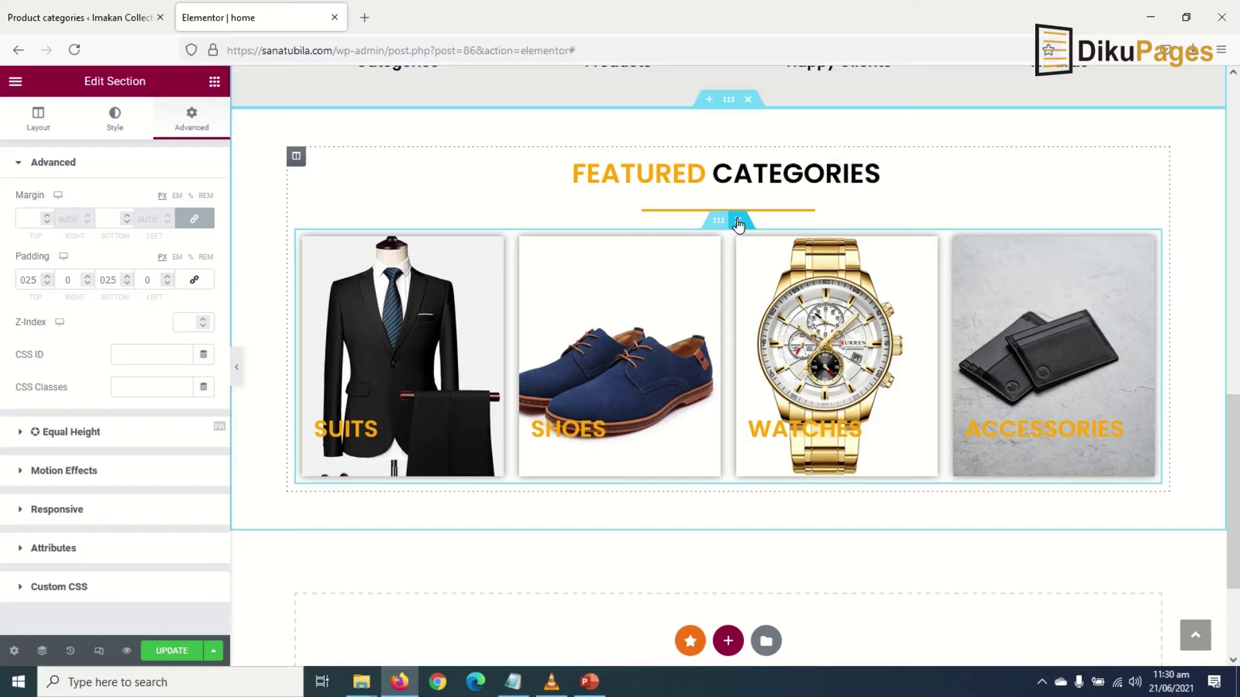
{"action": "left_click", "coordinate": [739, 224]}
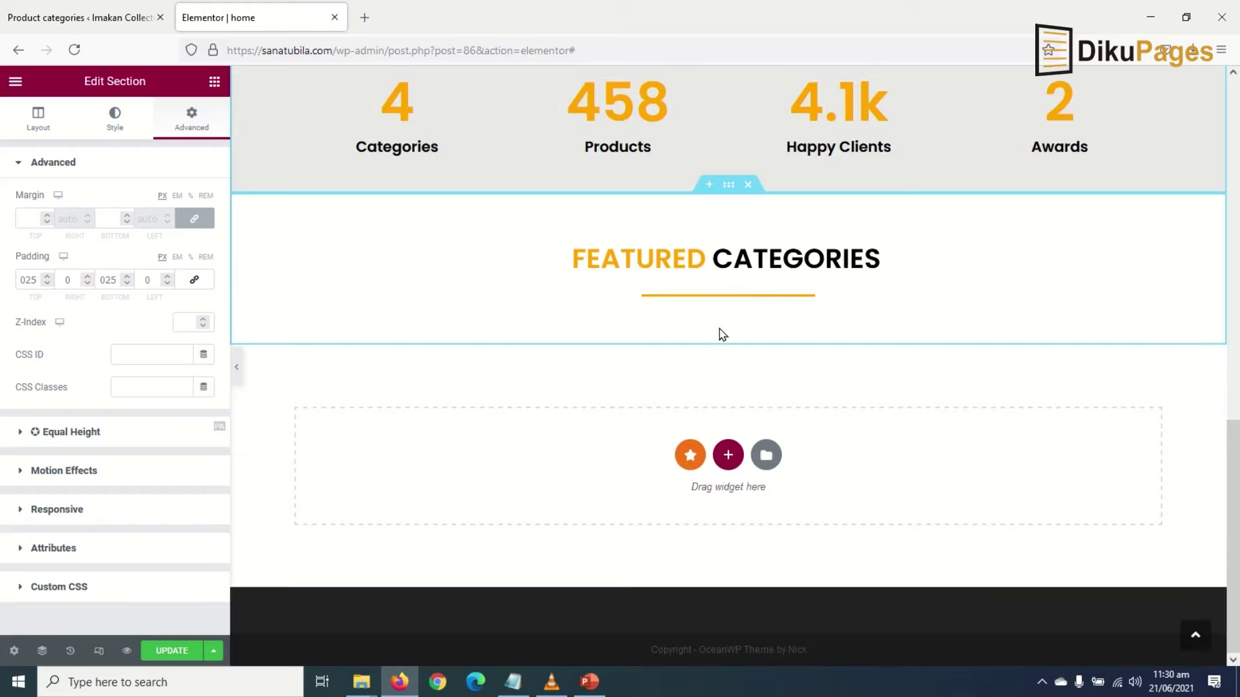
- Find the 'tab' widget, place the ElementsKit Tab widget under the copied heading, and centre its tabs
{"action": "left_click", "coordinate": [214, 82]}
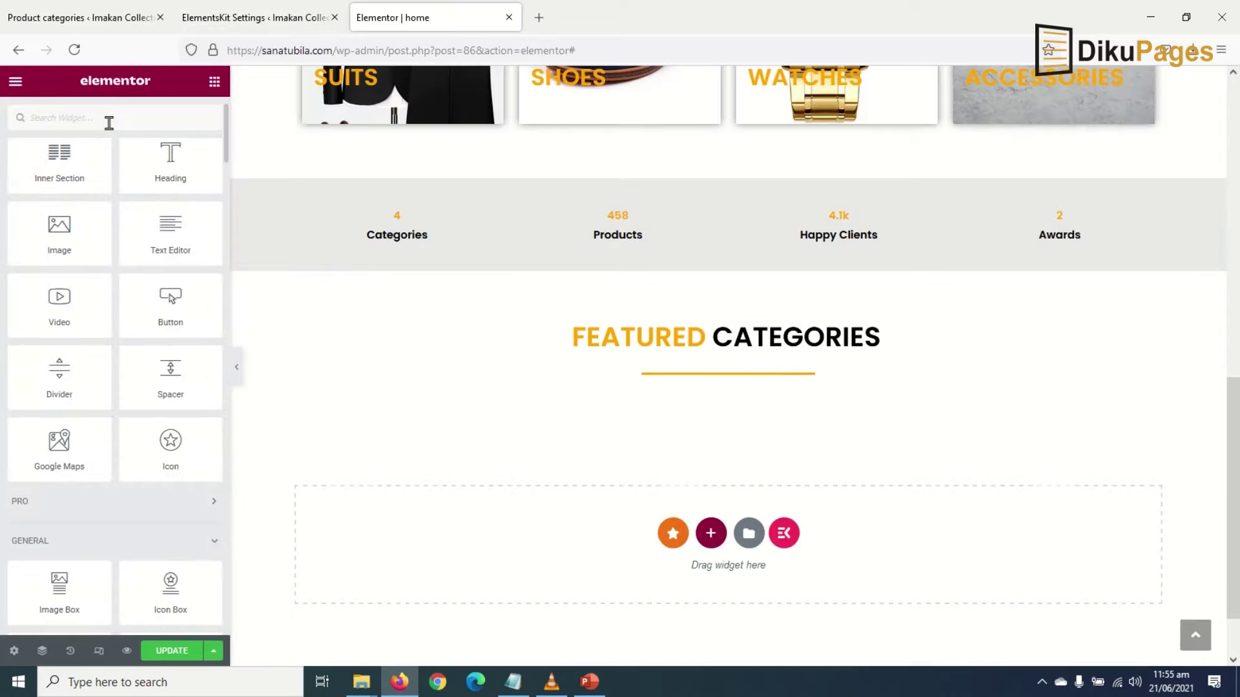
{"action": "left_click", "coordinate": [109, 122]}
{"action": "type", "text": "tab"}
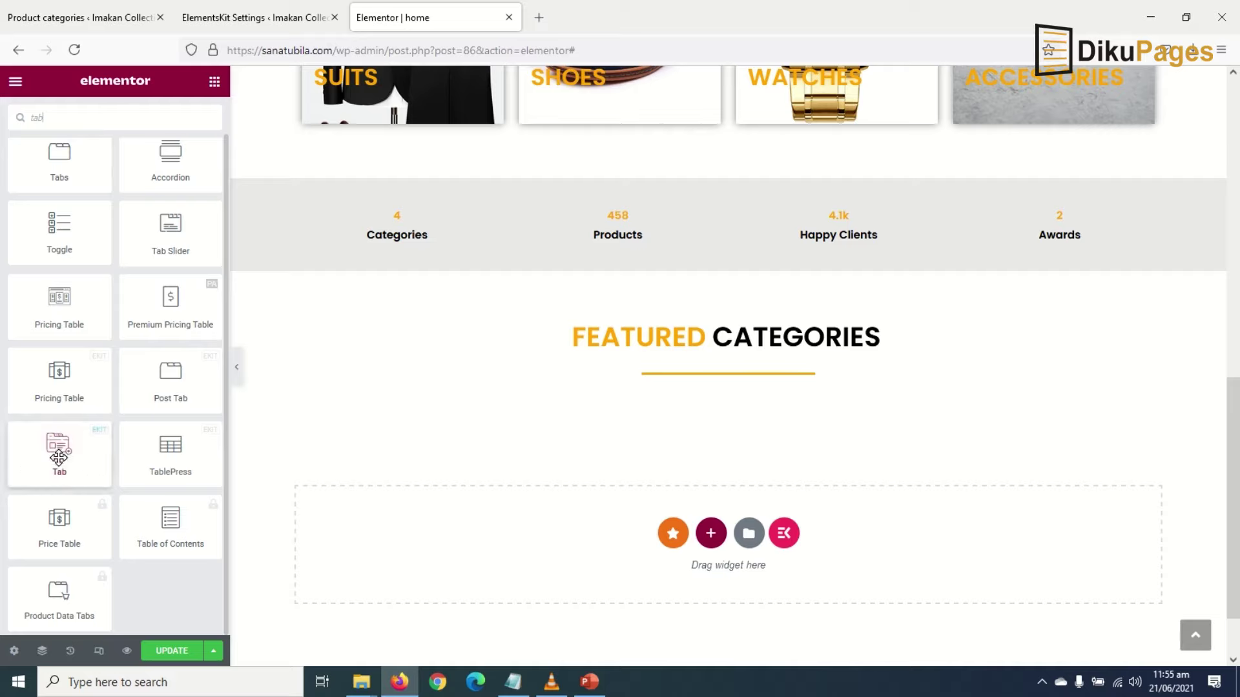
{"action": "left_click_drag", "start_coordinate": [65, 454], "coordinate": [25, 435]}
{"action": "left_click_drag", "start_coordinate": [51, 455], "coordinate": [728, 375]}
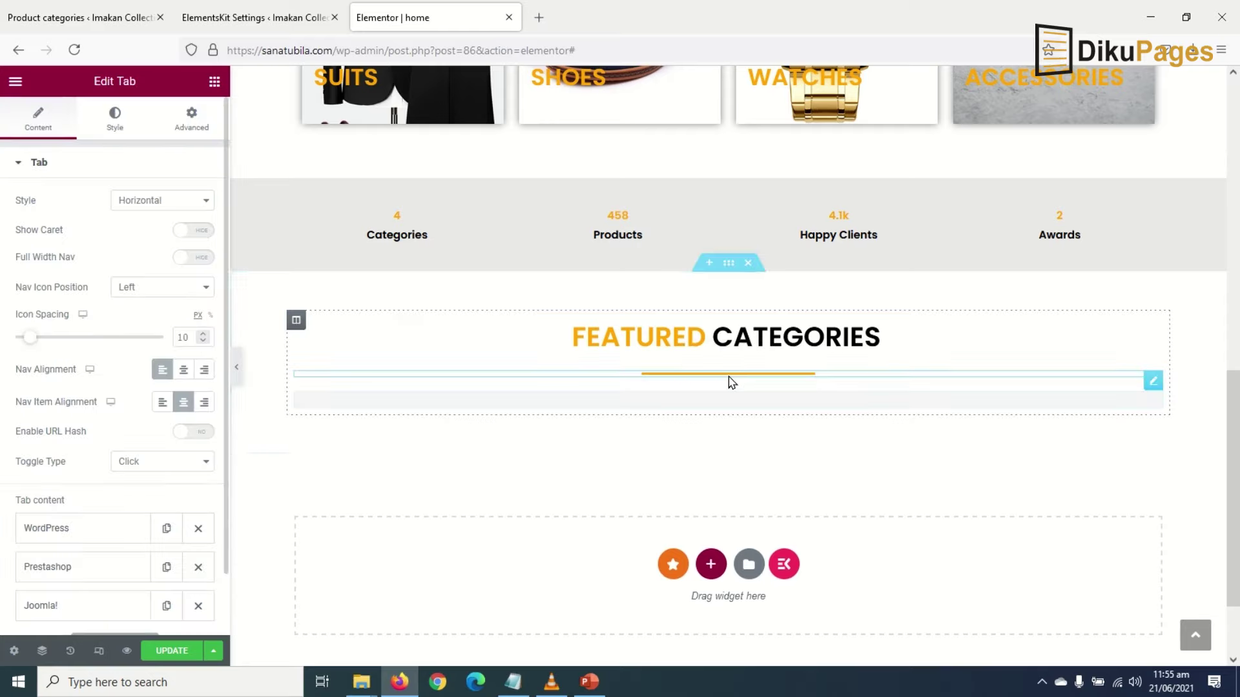
{"action": "left_click", "coordinate": [182, 372]}
- Rename the first tab to Recent and set its icon to None
{"action": "scroll", "coordinate": [153, 496], "scroll_direction": "down", "scroll_amount": 2}
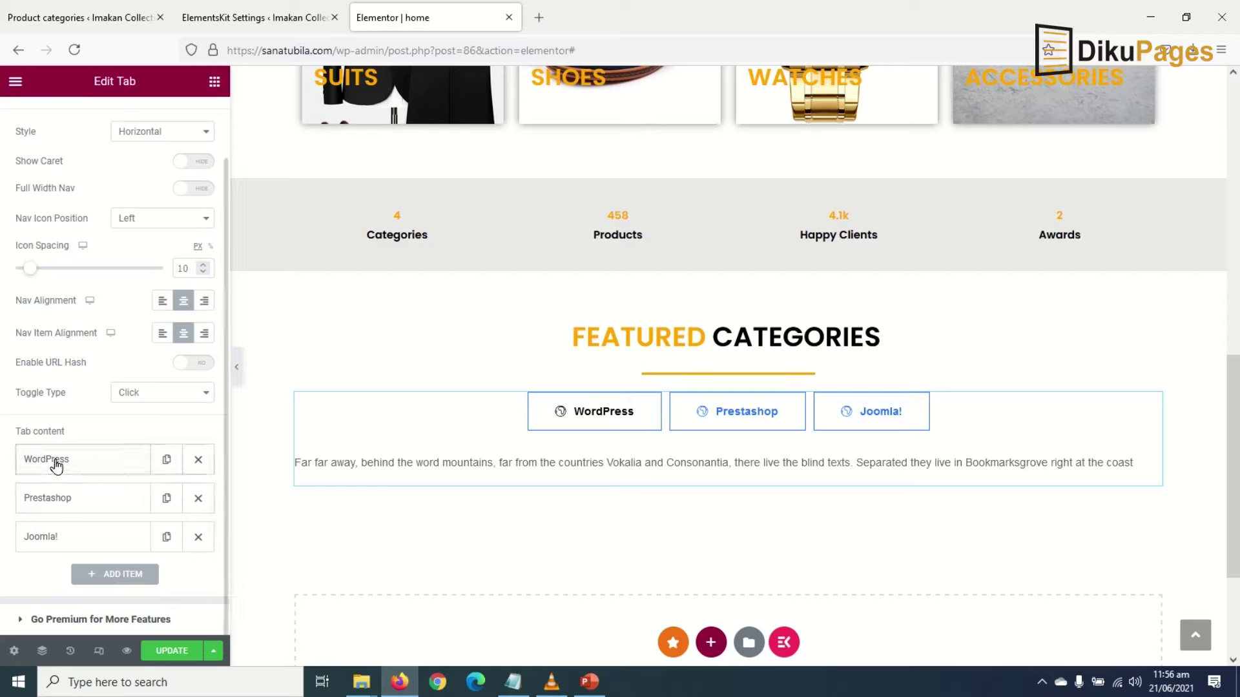
{"action": "left_click", "coordinate": [101, 452]}
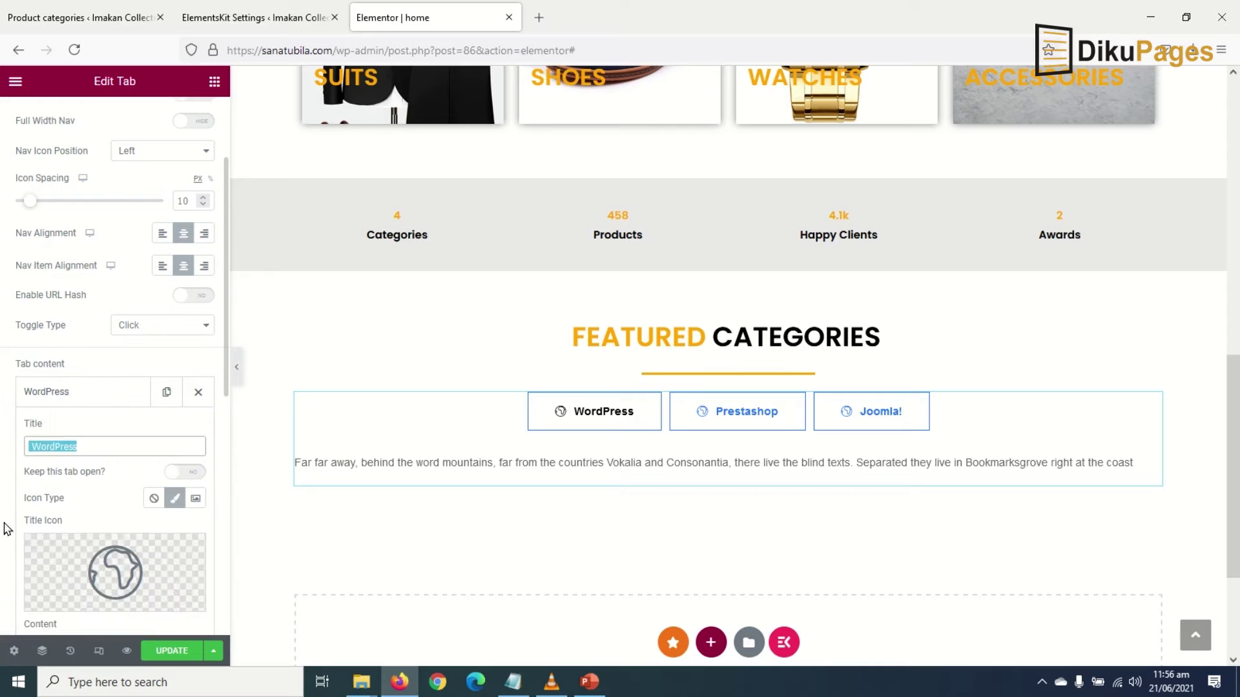
{"action": "type", "text": "Re"}
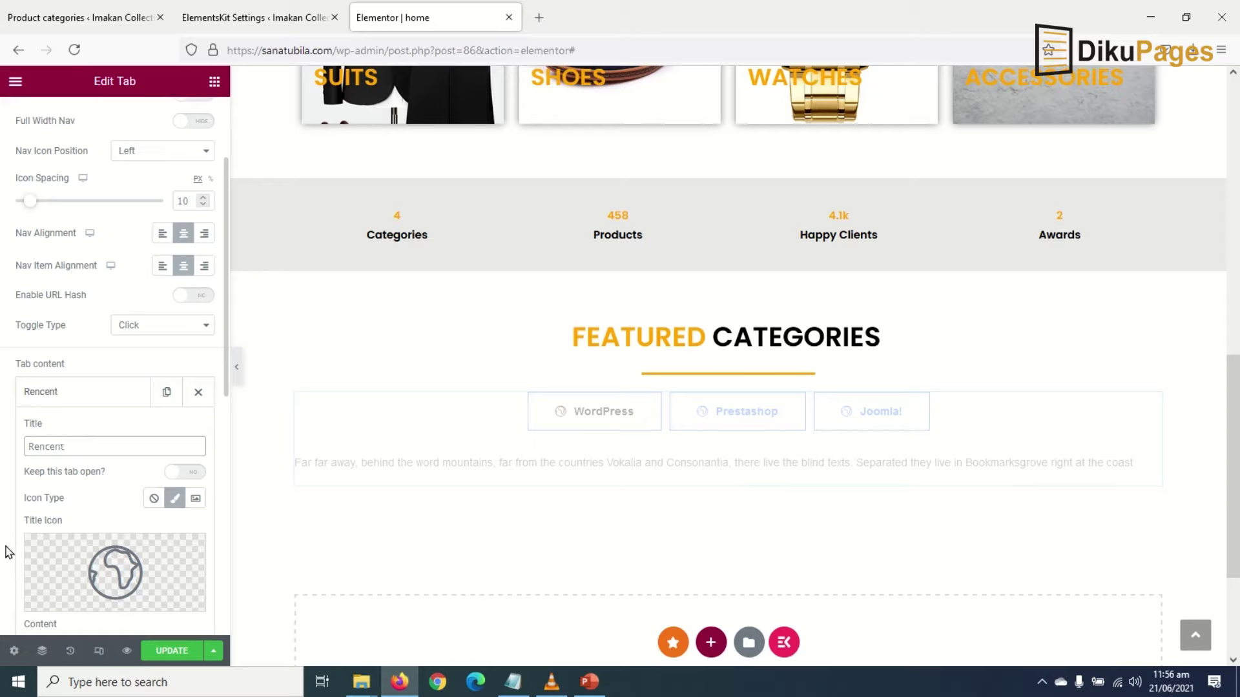
{"action": "type", "text": "cent"}
{"action": "left_click", "coordinate": [153, 503]}
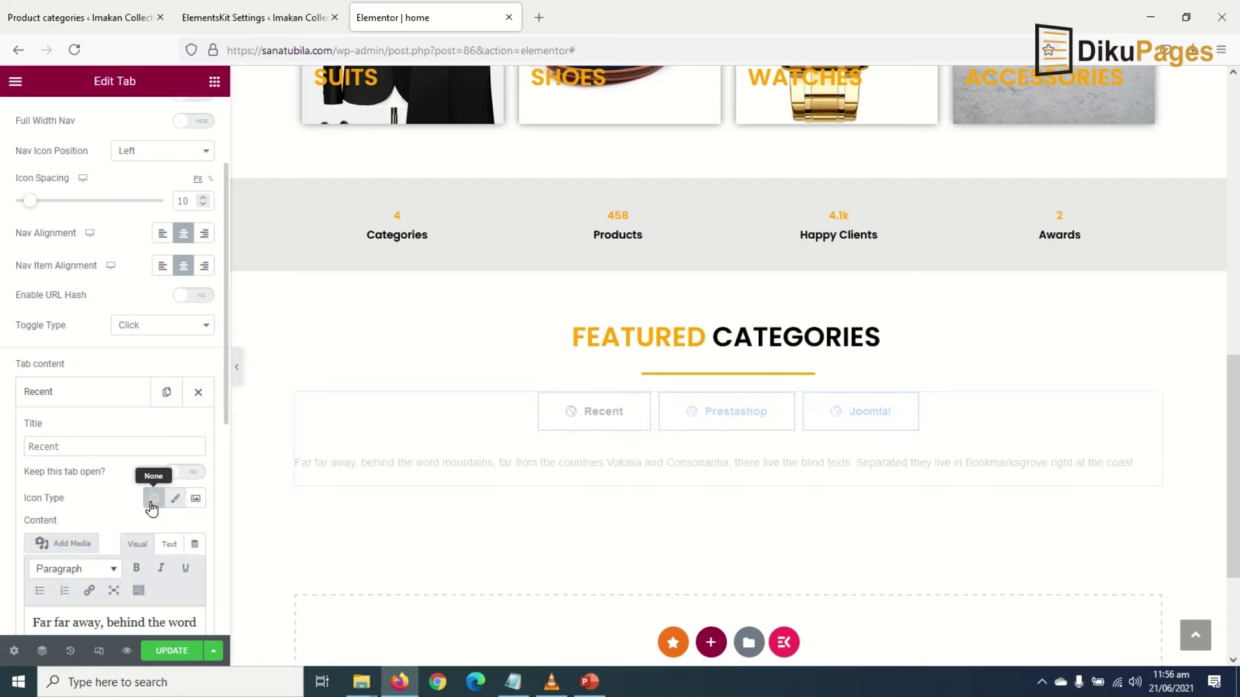
- Rename the Prestashop tab to Featured and set its icon to None
{"action": "scroll", "coordinate": [153, 507], "scroll_direction": "down", "scroll_amount": 1}
{"action": "left_click", "coordinate": [88, 257]}
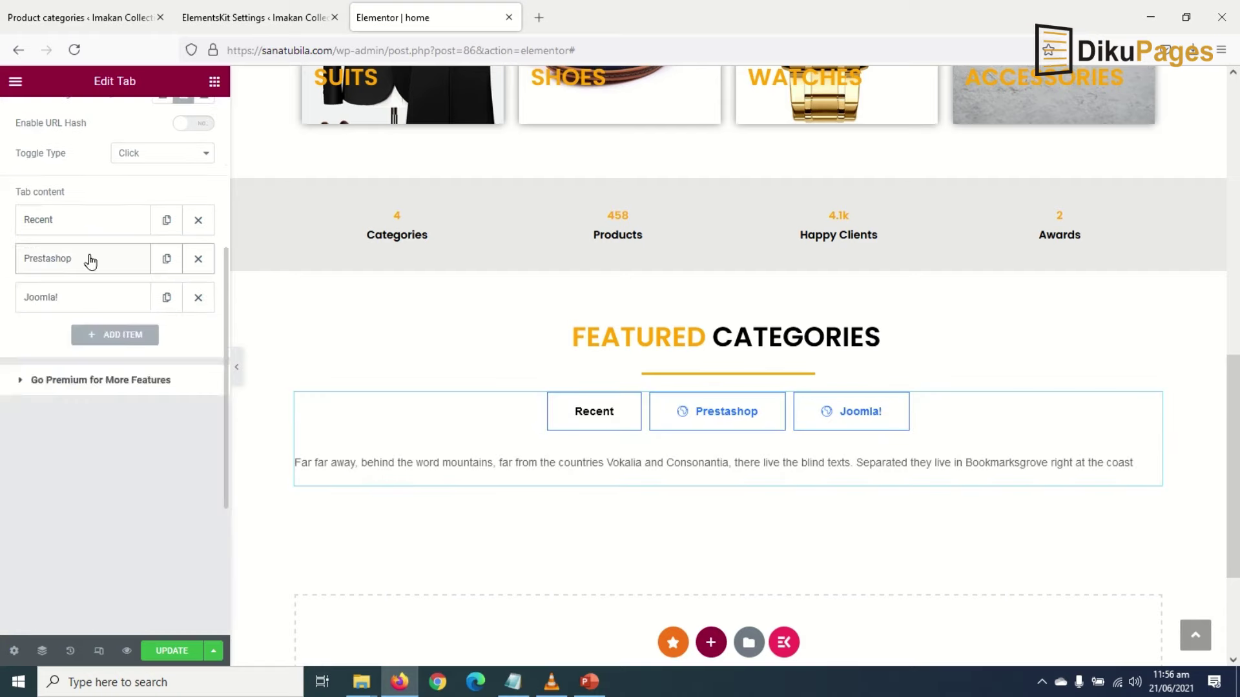
{"action": "left_click_drag", "start_coordinate": [125, 310], "coordinate": [2, 321]}
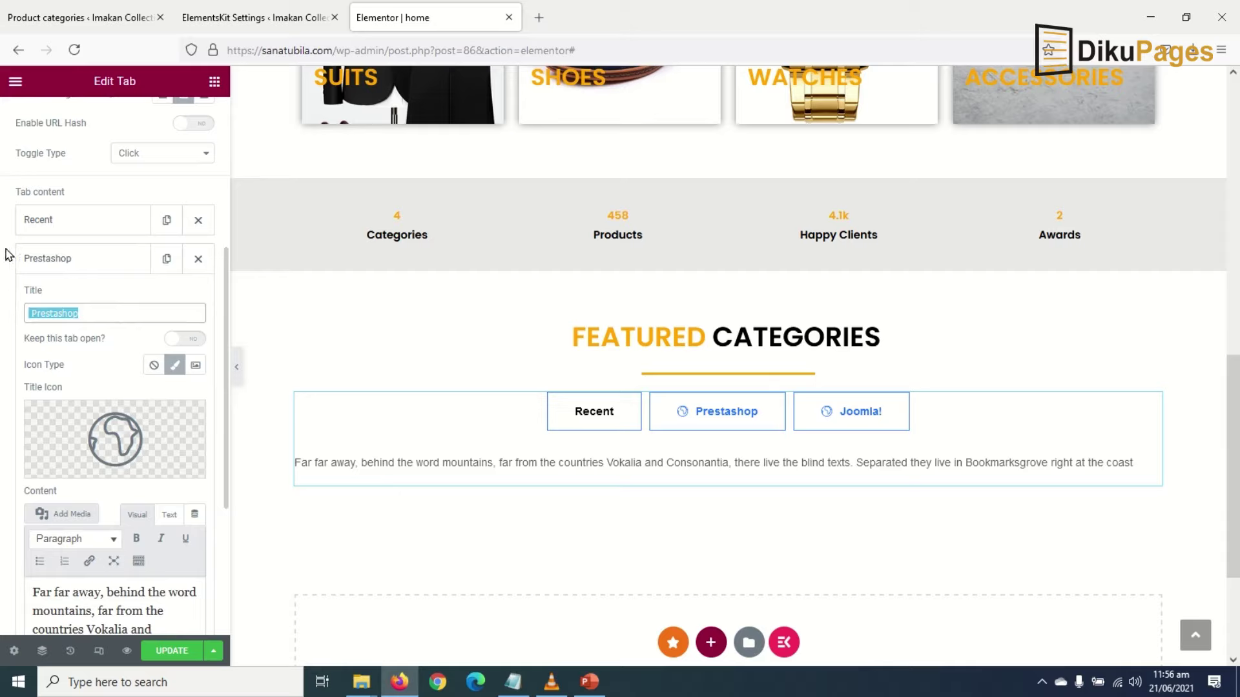
{"action": "type", "text": "Featured"}
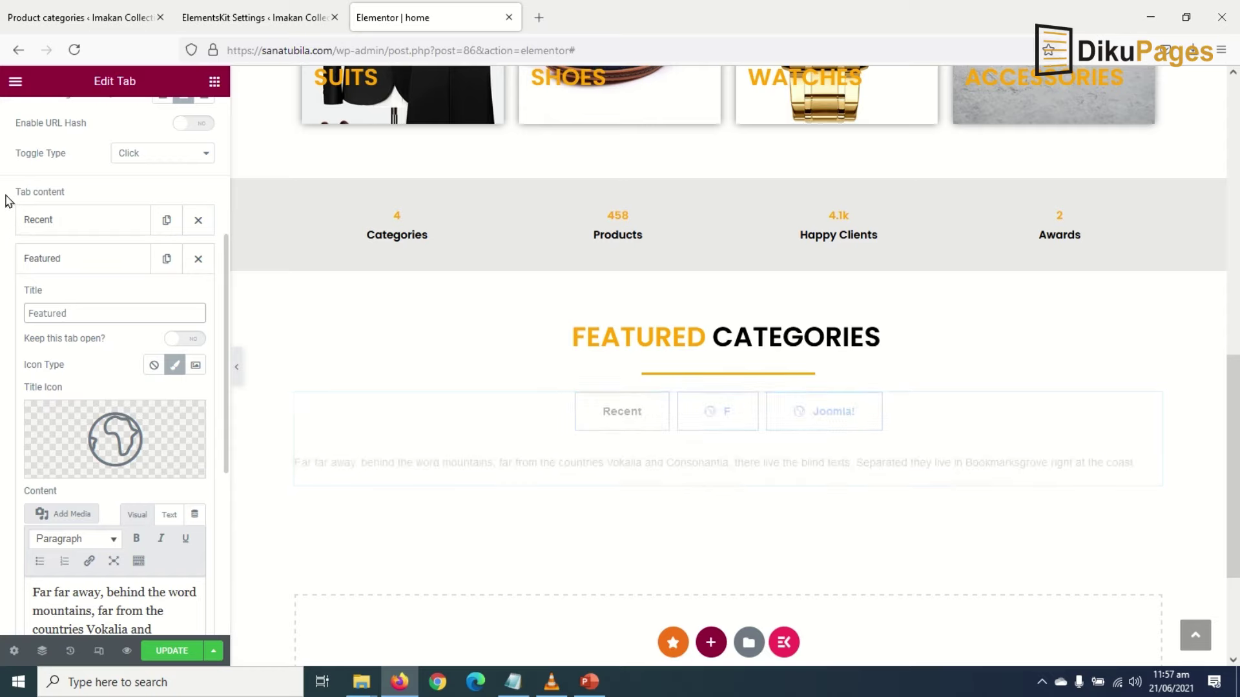
{"action": "left_click", "coordinate": [154, 365]}
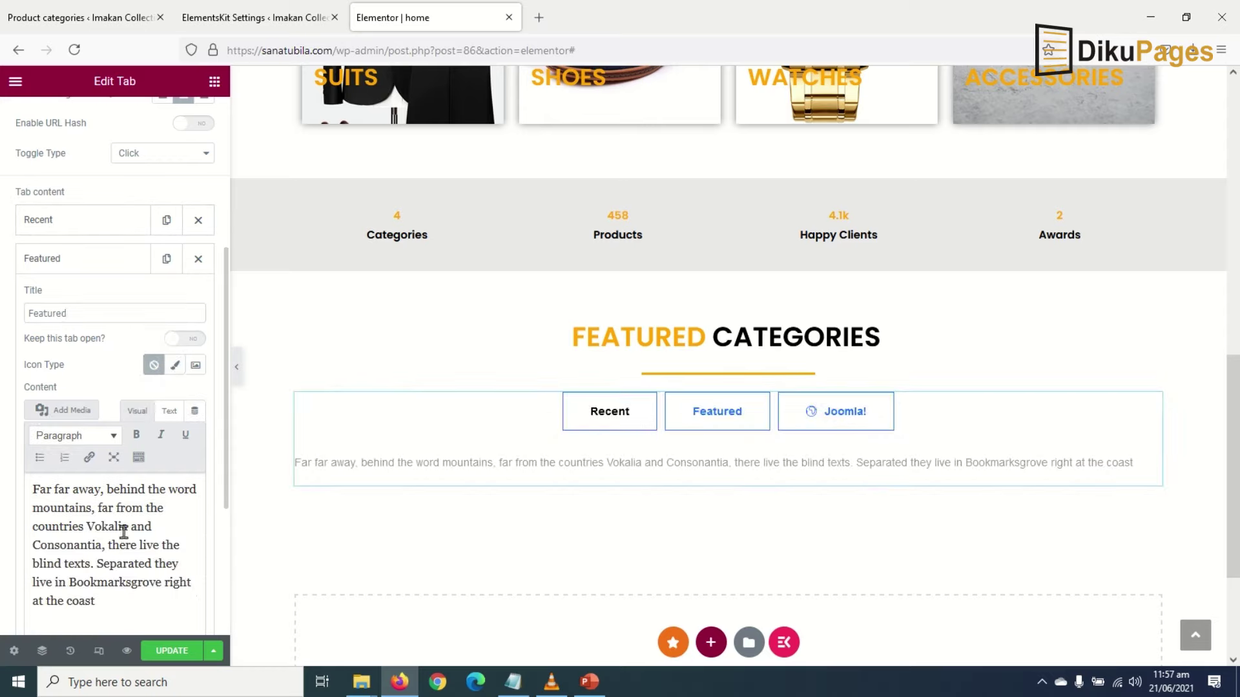
{"action": "left_click", "coordinate": [81, 260]}
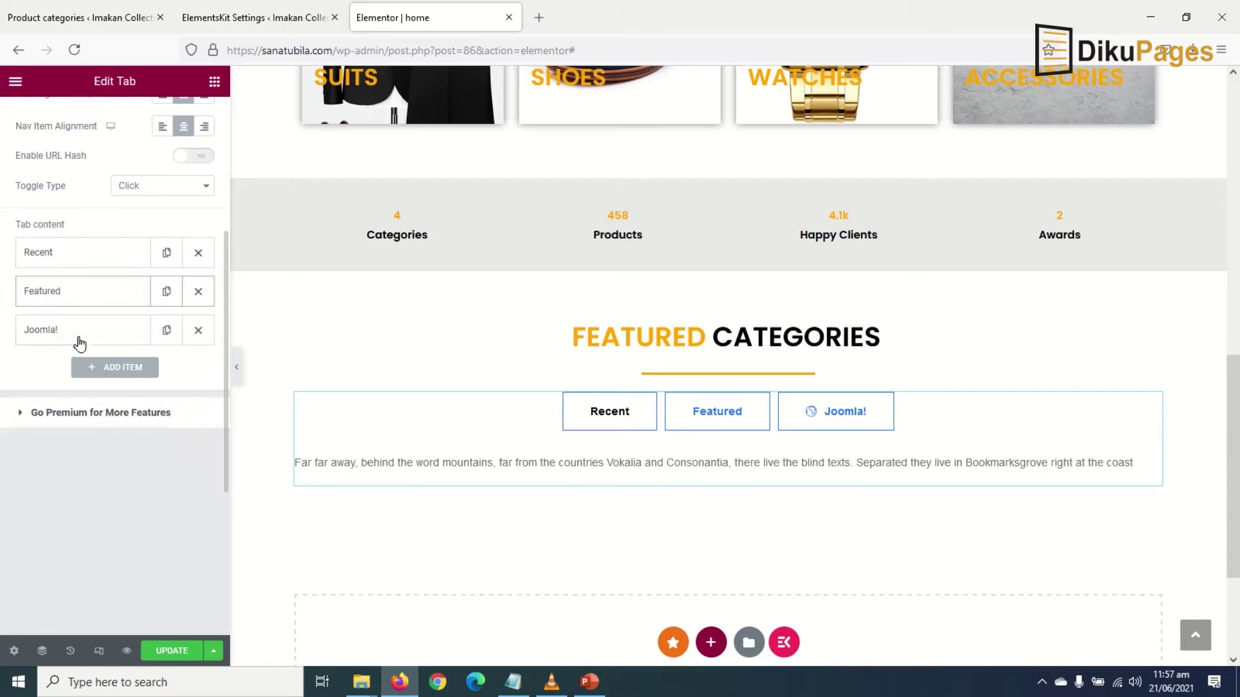
- Rename the Joomla! tab to Best Sellers and set its icon to None
{"action": "left_click", "coordinate": [79, 332]}
{"action": "triple_click", "coordinate": [102, 385]}
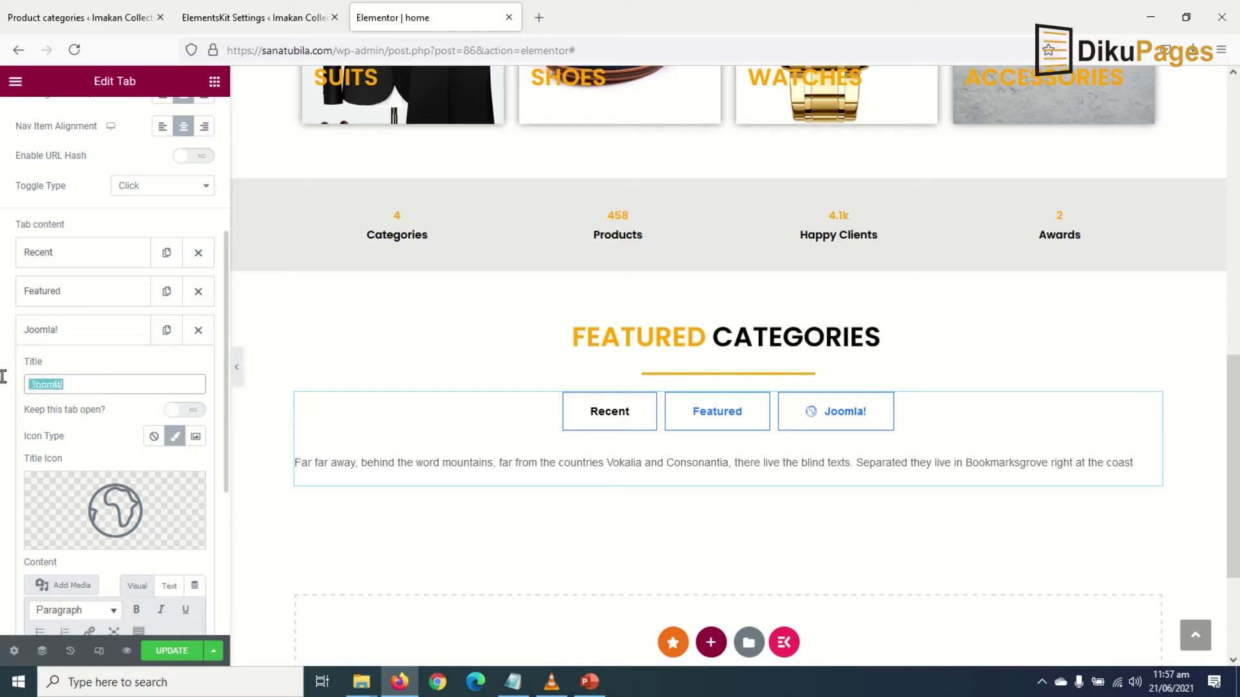
{"action": "type", "text": "Best"}
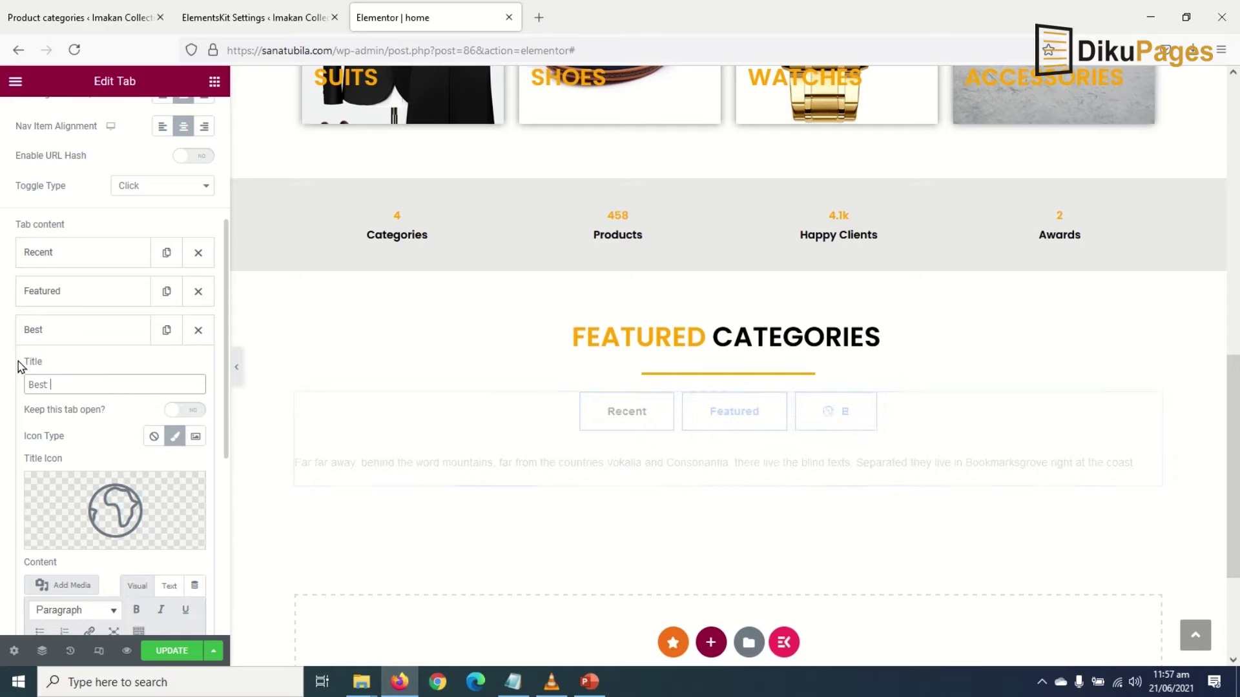
{"action": "type", "text": " Sell"}
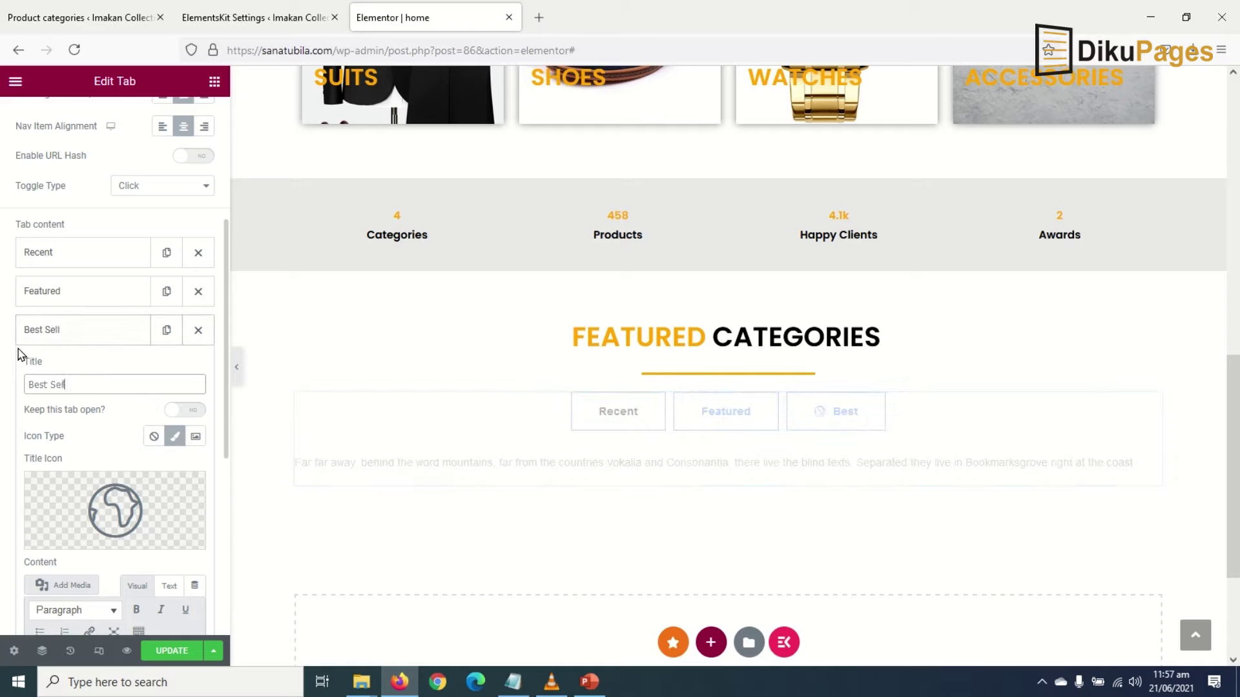
{"action": "type", "text": "ers"}
{"action": "scroll", "coordinate": [70, 357], "scroll_direction": "down", "scroll_amount": 1}
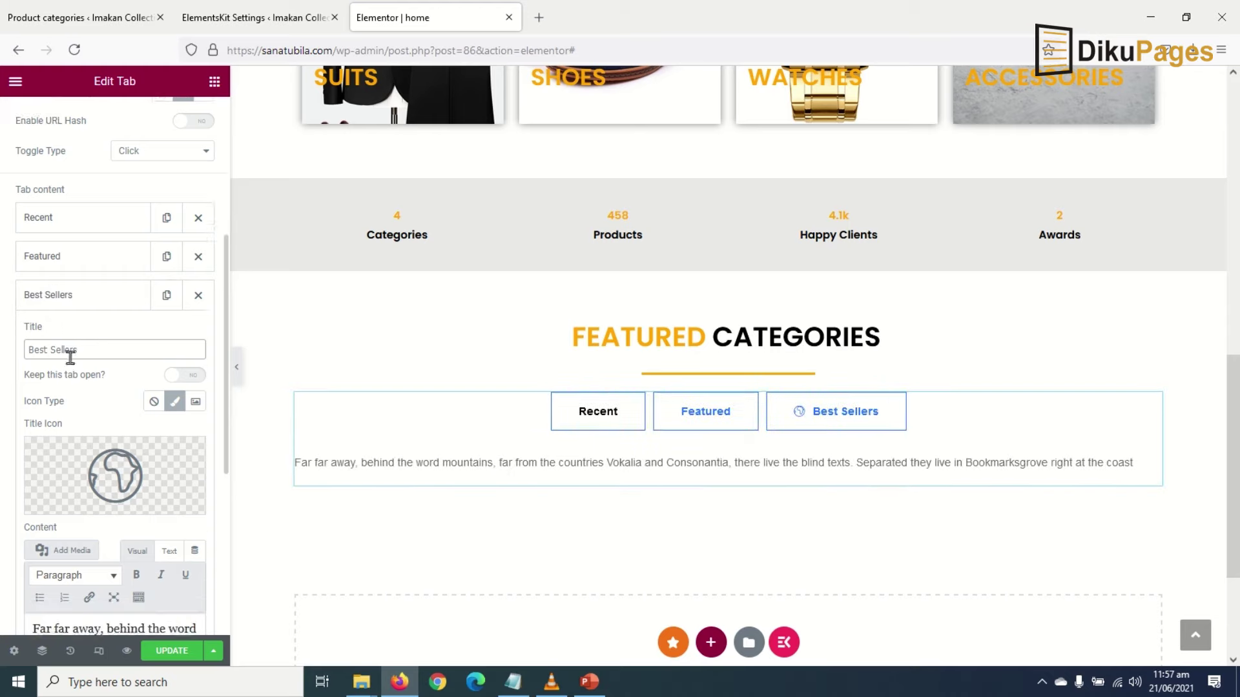
{"action": "left_click", "coordinate": [154, 401]}
{"action": "scroll", "coordinate": [155, 387], "scroll_direction": "down", "scroll_amount": 4}
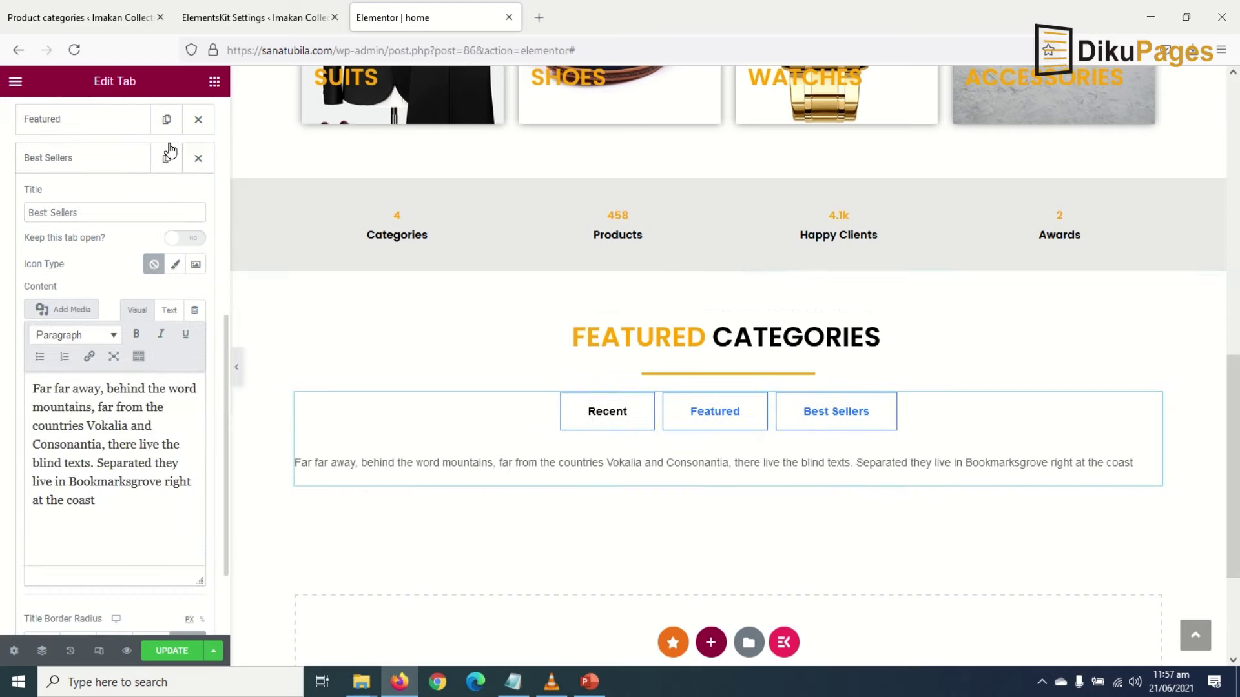
{"action": "left_click", "coordinate": [164, 158]}
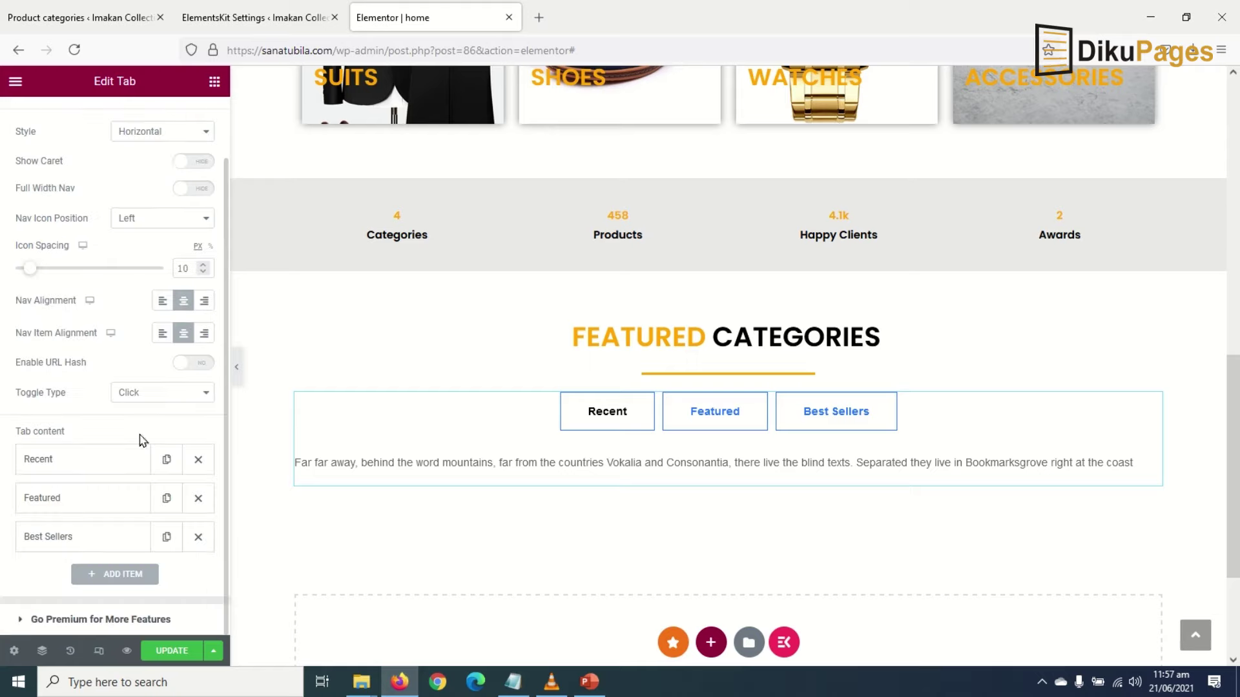
- Duplicate the Best Sellers tab and retitle the new fourth tab 'Sale'
{"action": "left_click", "coordinate": [167, 537]}
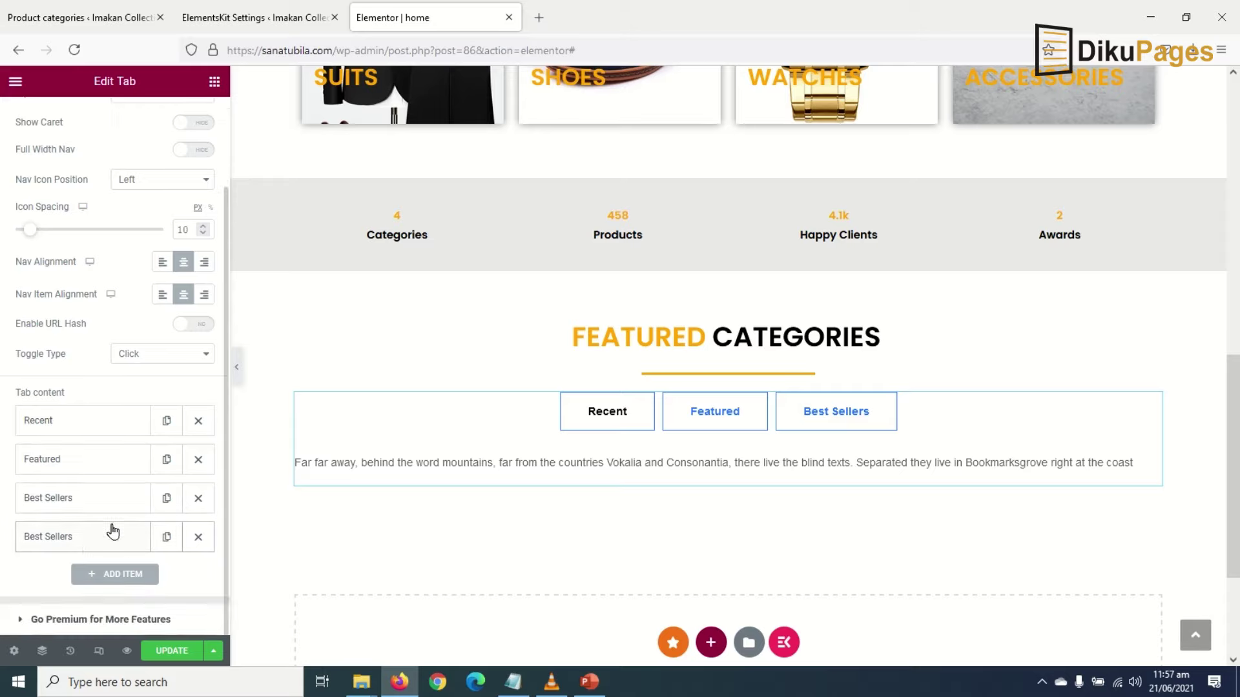
{"action": "left_click", "coordinate": [50, 541]}
{"action": "scroll", "coordinate": [88, 544], "scroll_direction": "down", "scroll_amount": 2}
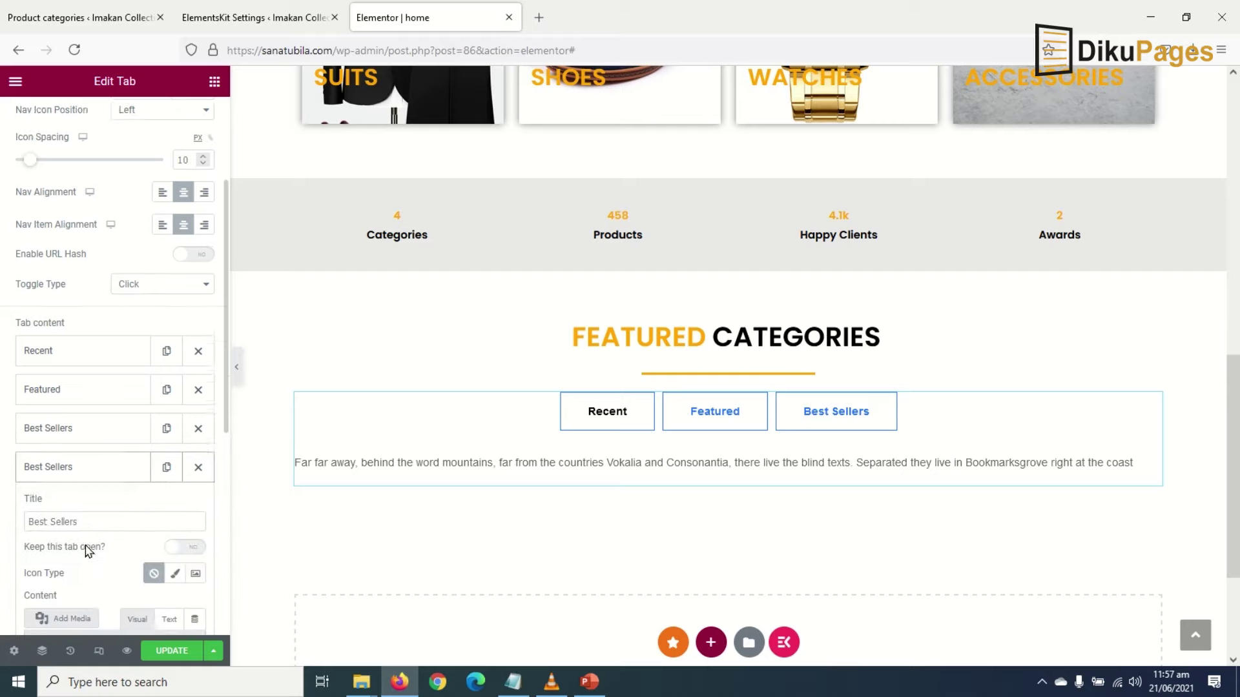
{"action": "left_click_drag", "start_coordinate": [97, 450], "coordinate": [2, 469]}
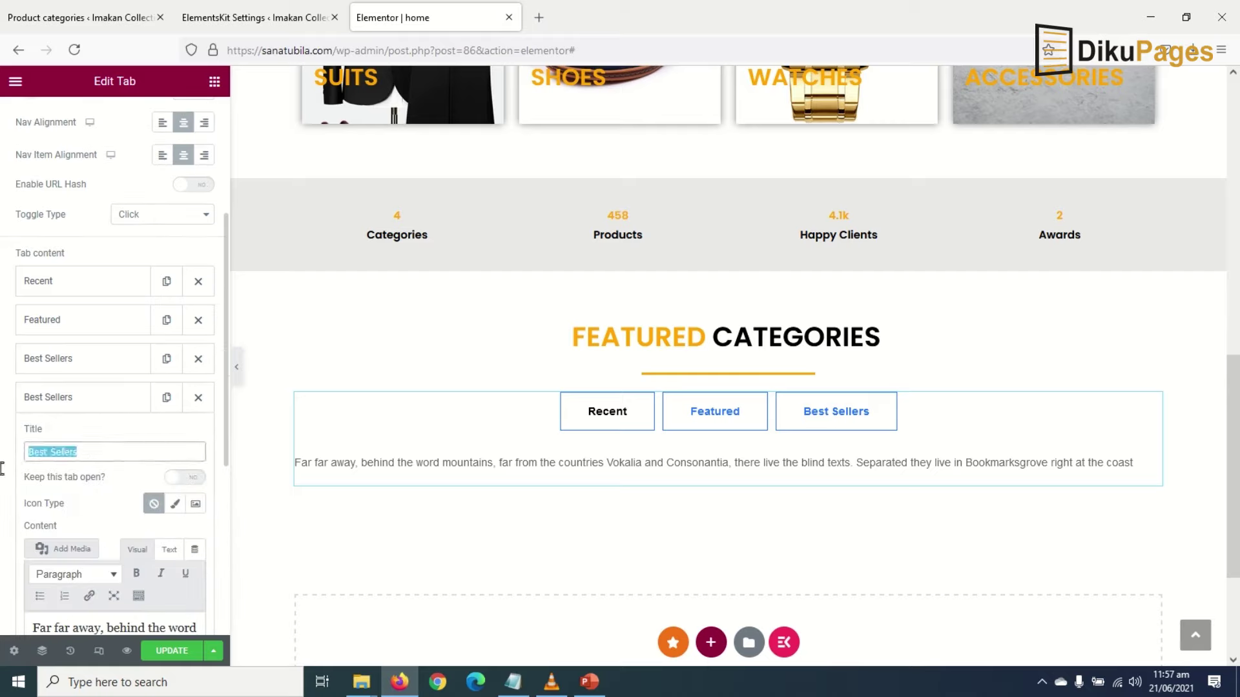
{"action": "type", "text": "Sales"}
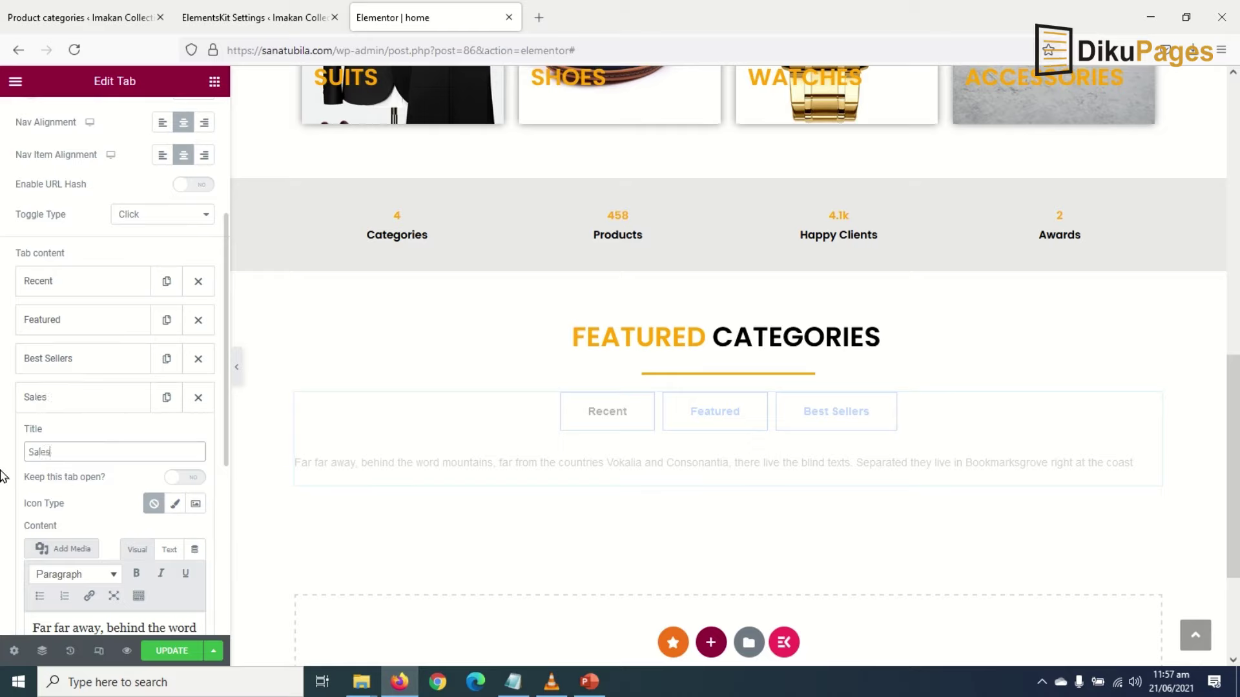
{"action": "key", "text": "BackSpace"}
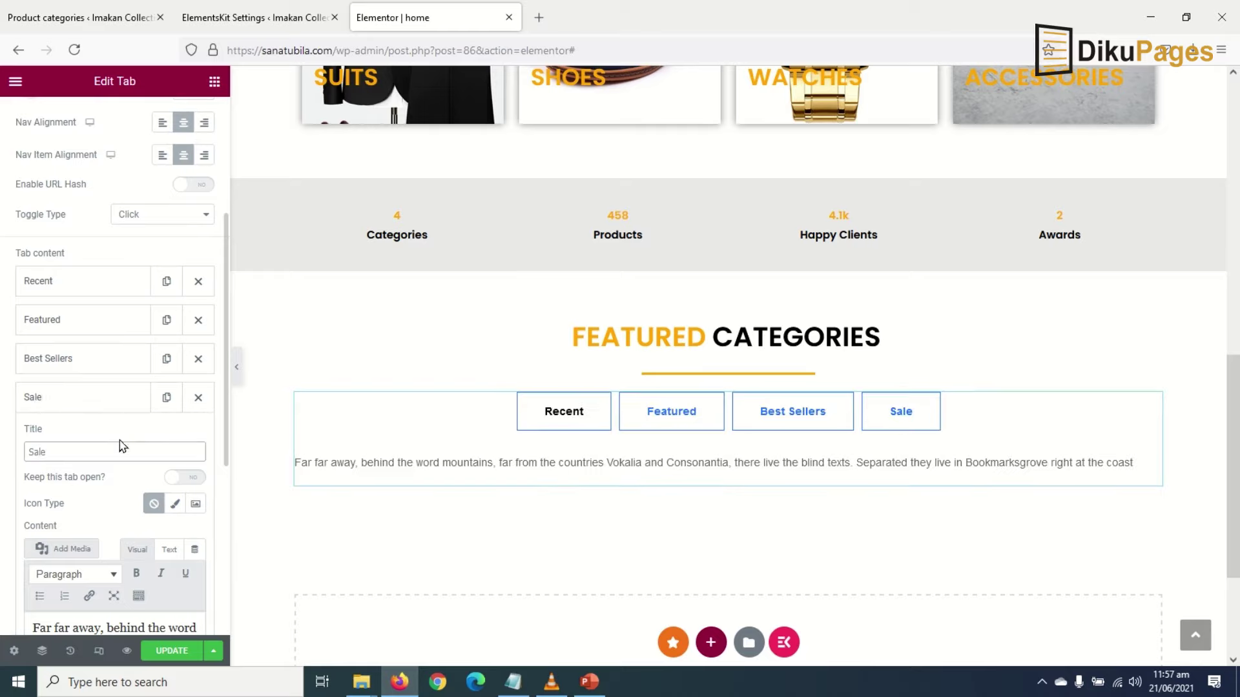
{"action": "scroll", "coordinate": [148, 447], "scroll_direction": "down", "scroll_amount": 3}
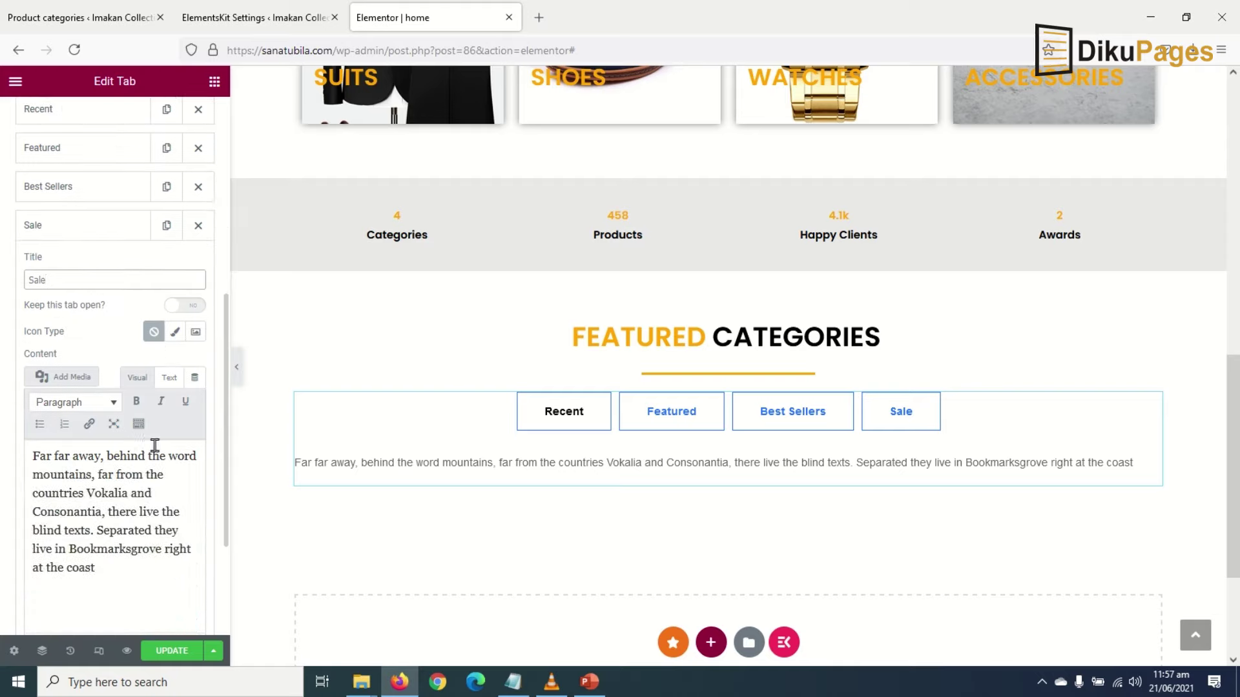
{"action": "scroll", "coordinate": [144, 442], "scroll_direction": "up", "scroll_amount": 2}
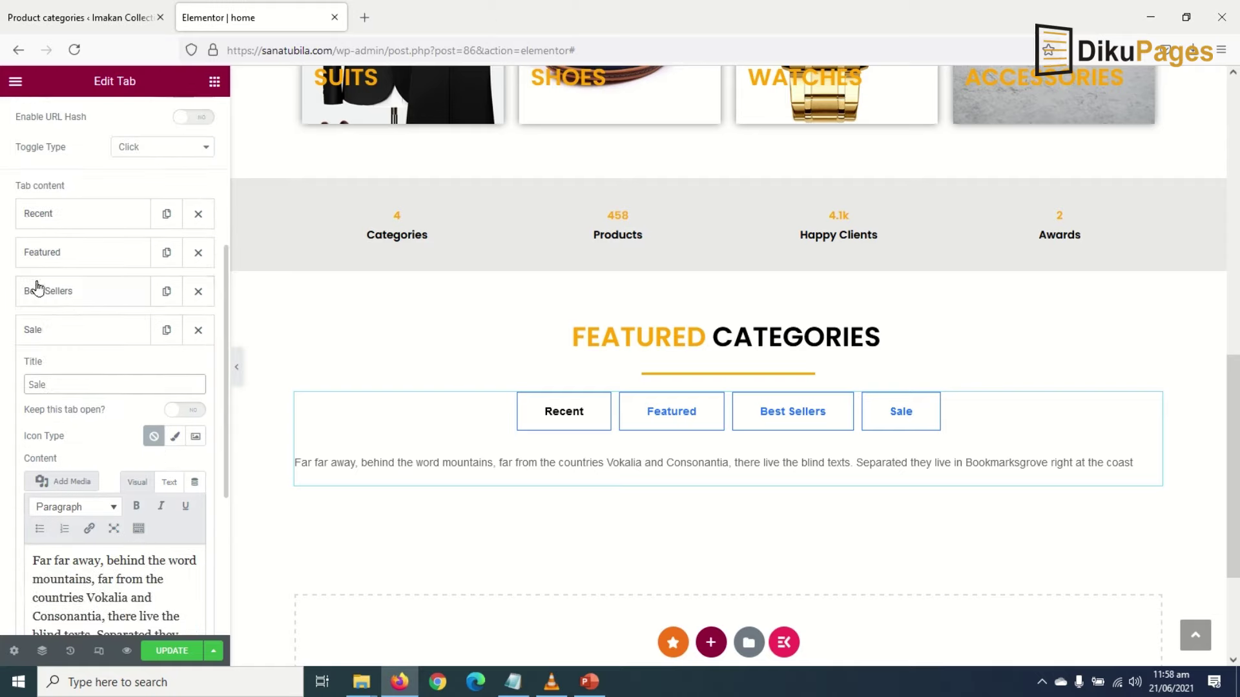
{"action": "left_click", "coordinate": [58, 214]}
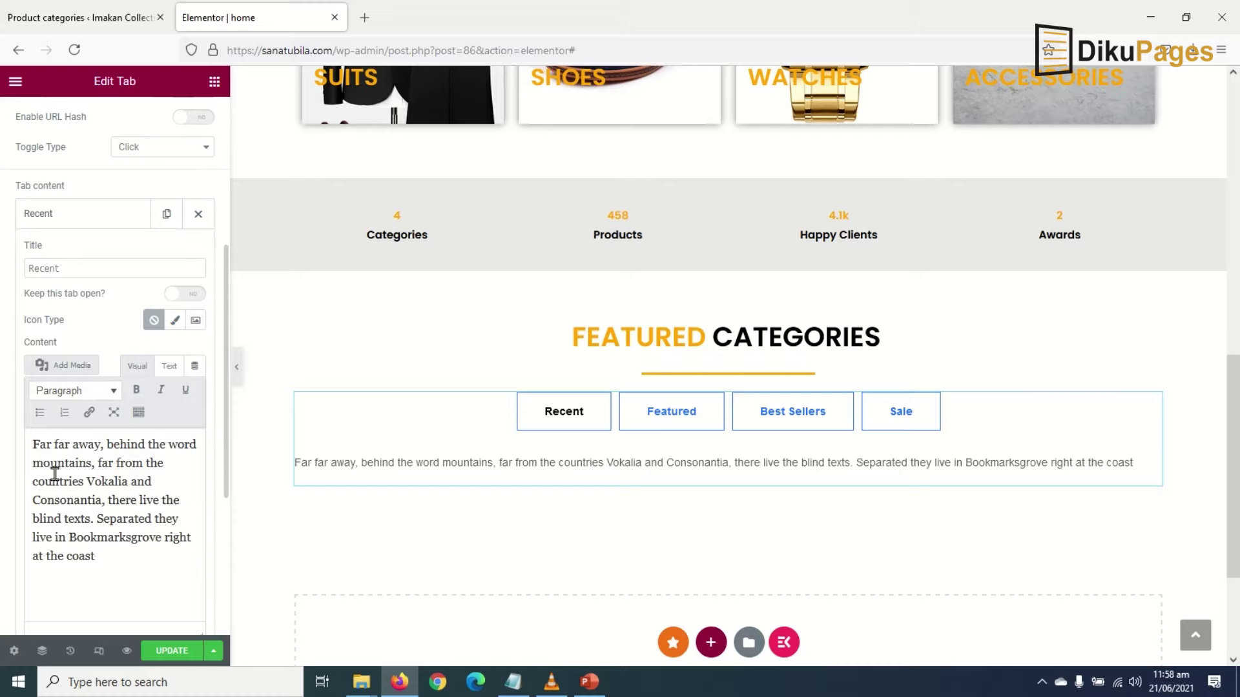
- Google 'woocommerce shortcodes' in a new tab and go to the docs.woocommerce.com result
{"action": "left_click", "coordinate": [364, 18]}
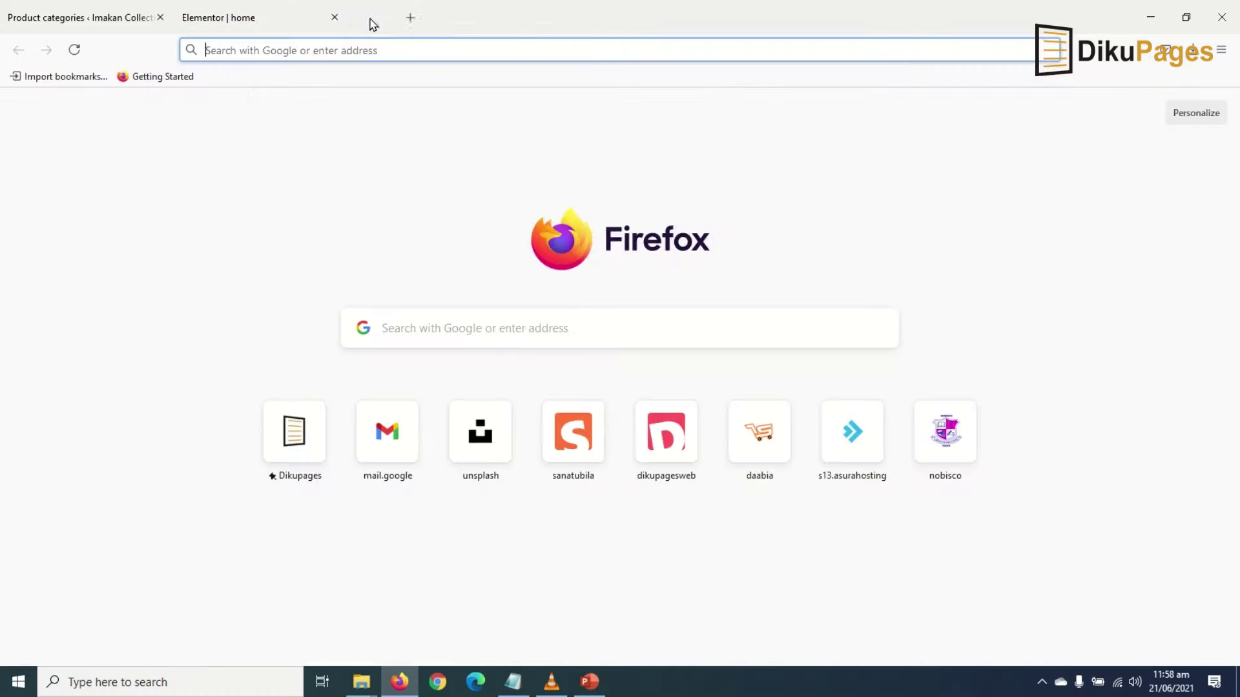
{"action": "type", "text": "google.com"}
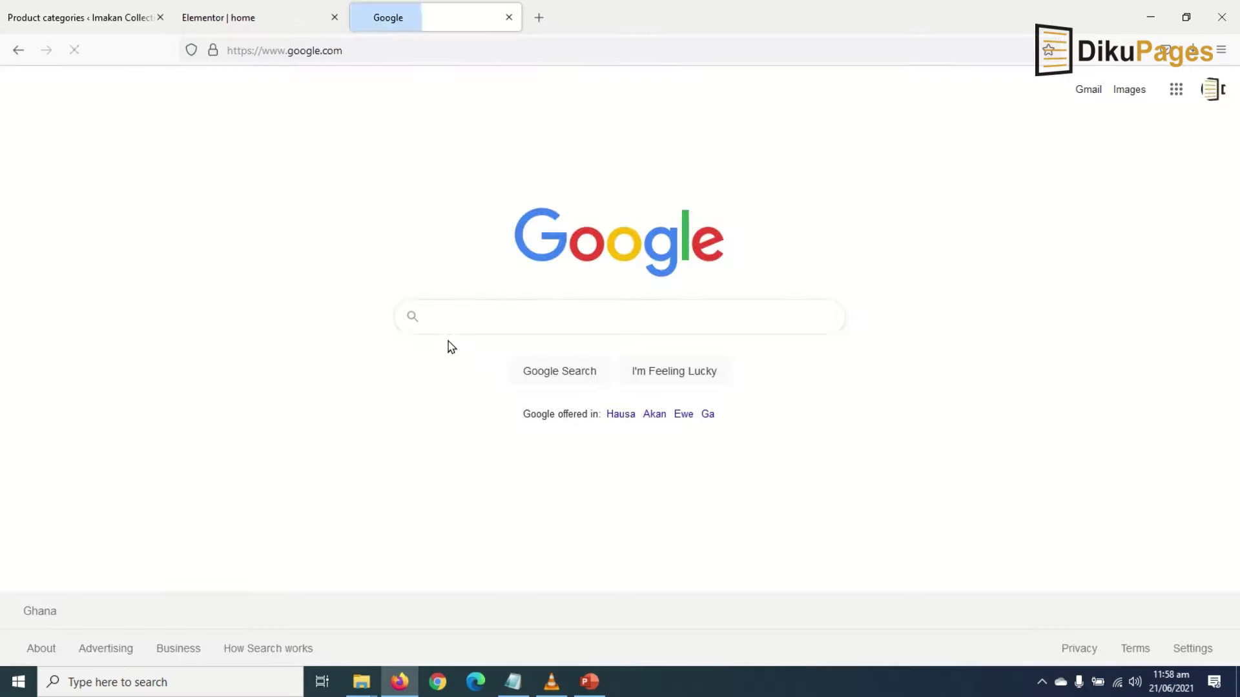
{"action": "type", "text": "woo"}
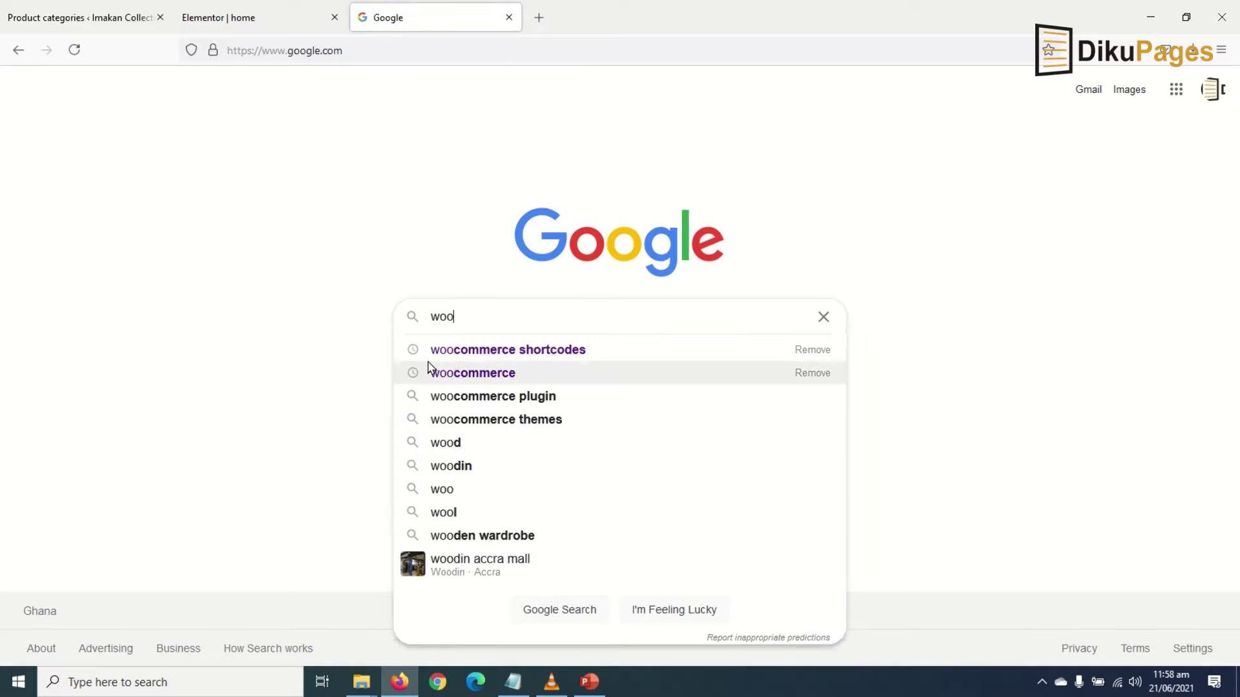
{"action": "left_click", "coordinate": [571, 356]}
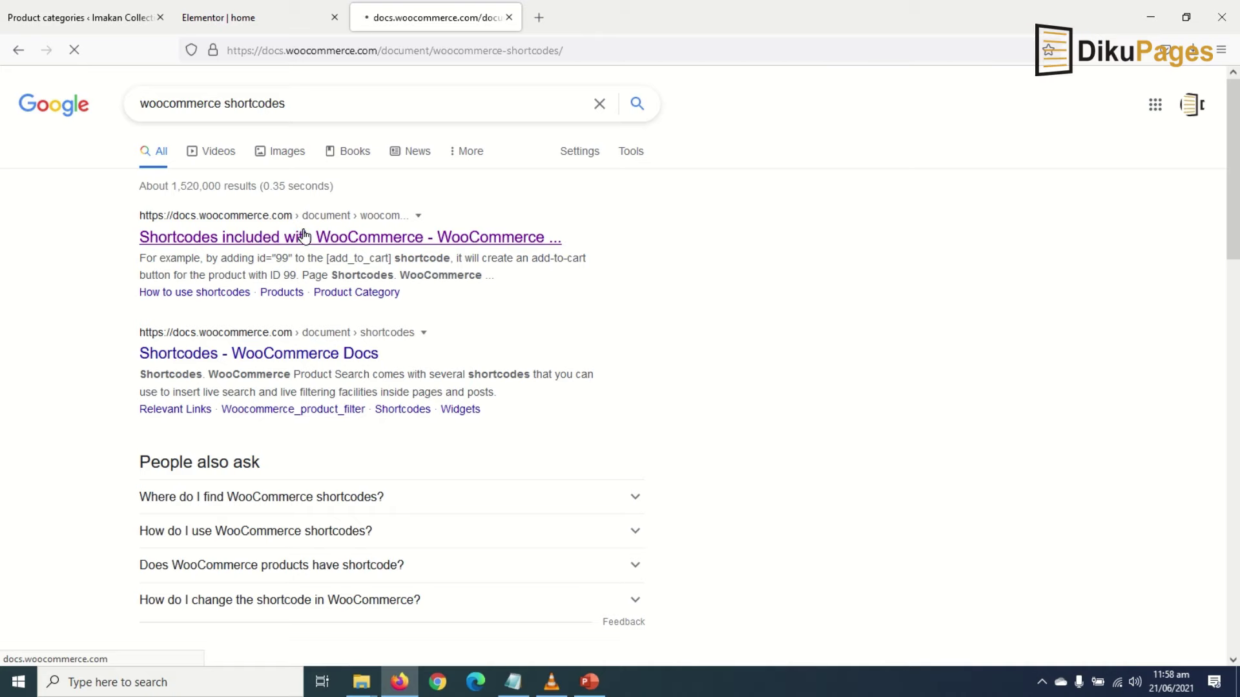
- Copy the Scenario 4 newest-products shortcode from the docs and return to the Elementor tab
{"action": "scroll", "coordinate": [475, 412], "scroll_direction": "down", "scroll_amount": 20}
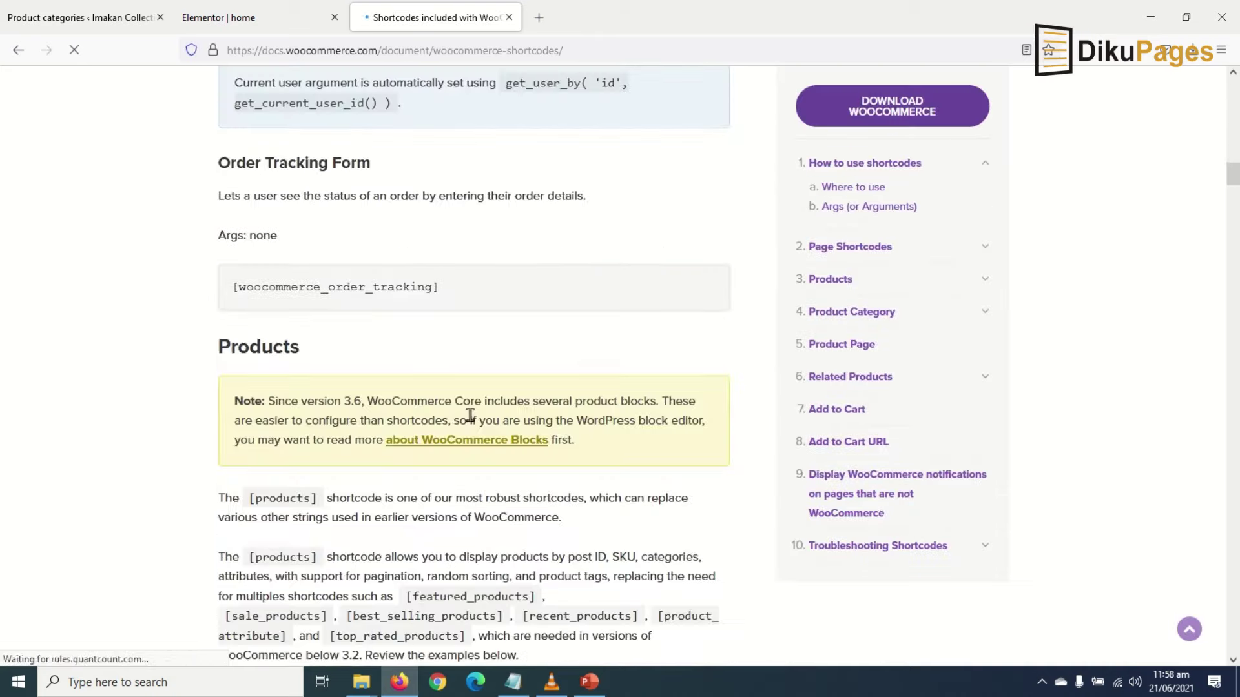
{"action": "scroll", "coordinate": [469, 415], "scroll_direction": "down", "scroll_amount": 15}
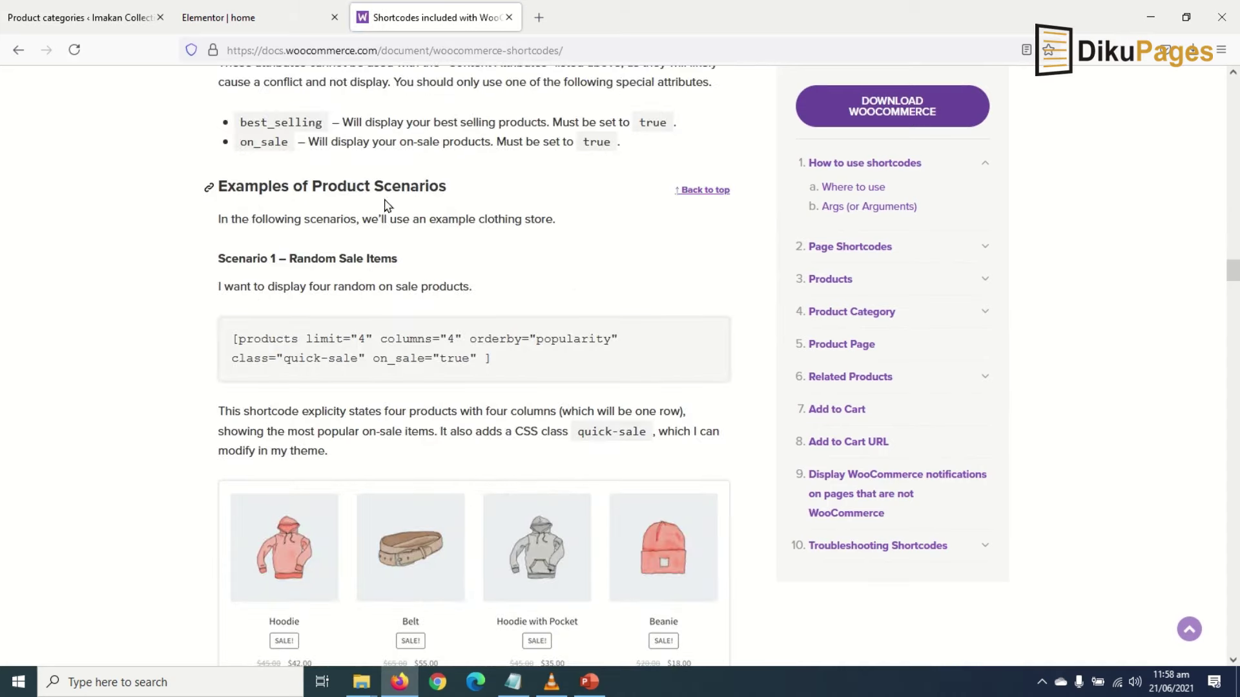
{"action": "scroll", "coordinate": [484, 223], "scroll_direction": "down", "scroll_amount": 4}
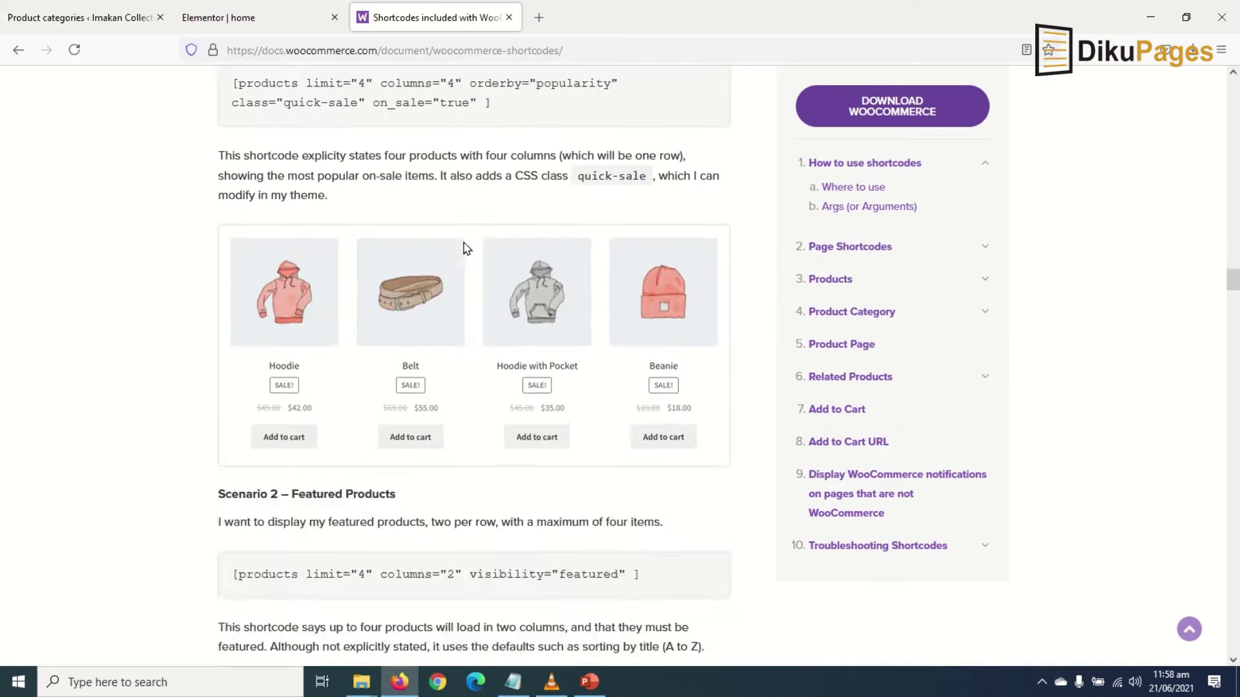
{"action": "scroll", "coordinate": [465, 249], "scroll_direction": "down", "scroll_amount": 4}
{"action": "scroll", "coordinate": [459, 258], "scroll_direction": "down", "scroll_amount": 12}
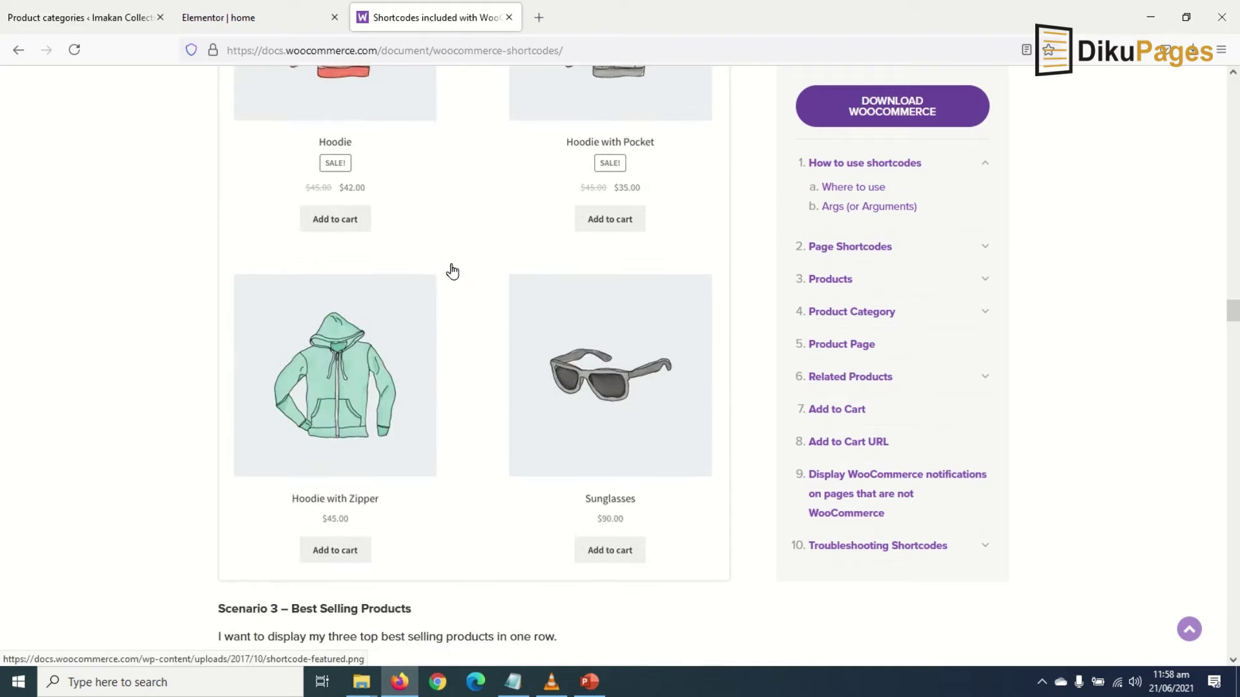
{"action": "scroll", "coordinate": [446, 278], "scroll_direction": "down", "scroll_amount": 5}
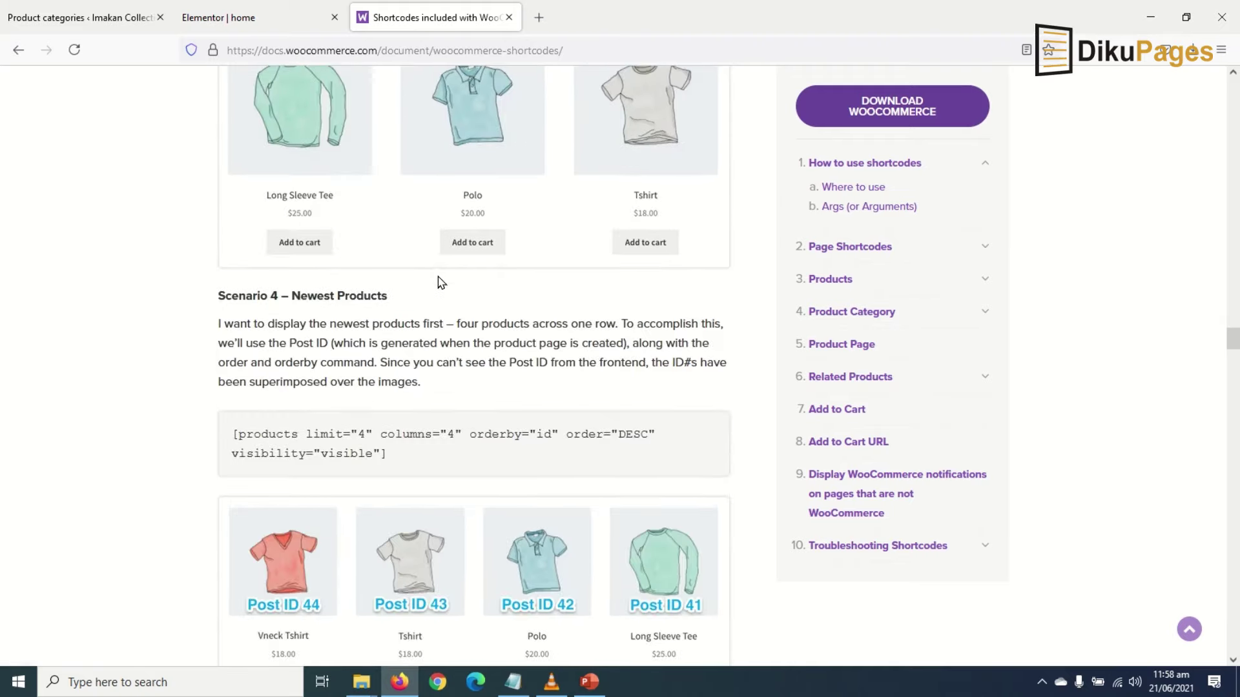
{"action": "scroll", "coordinate": [357, 328], "scroll_direction": "down", "scroll_amount": 2}
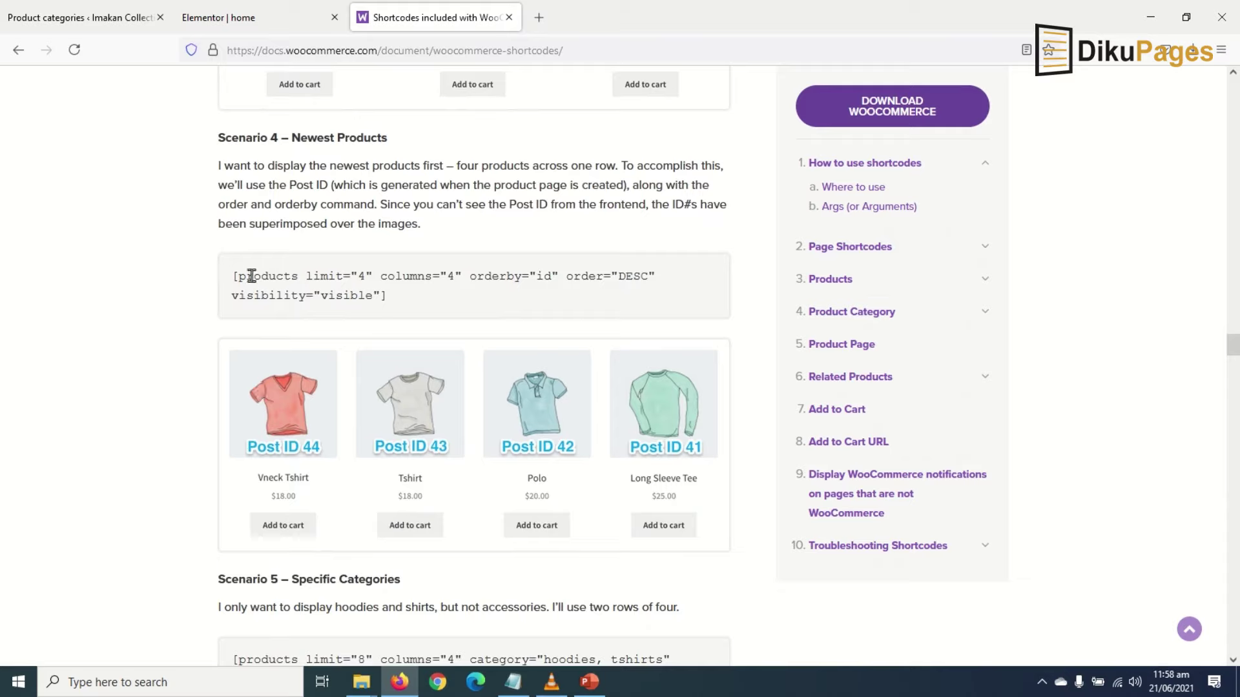
{"action": "triple_click", "coordinate": [277, 273]}
{"action": "right_click", "coordinate": [277, 273]}
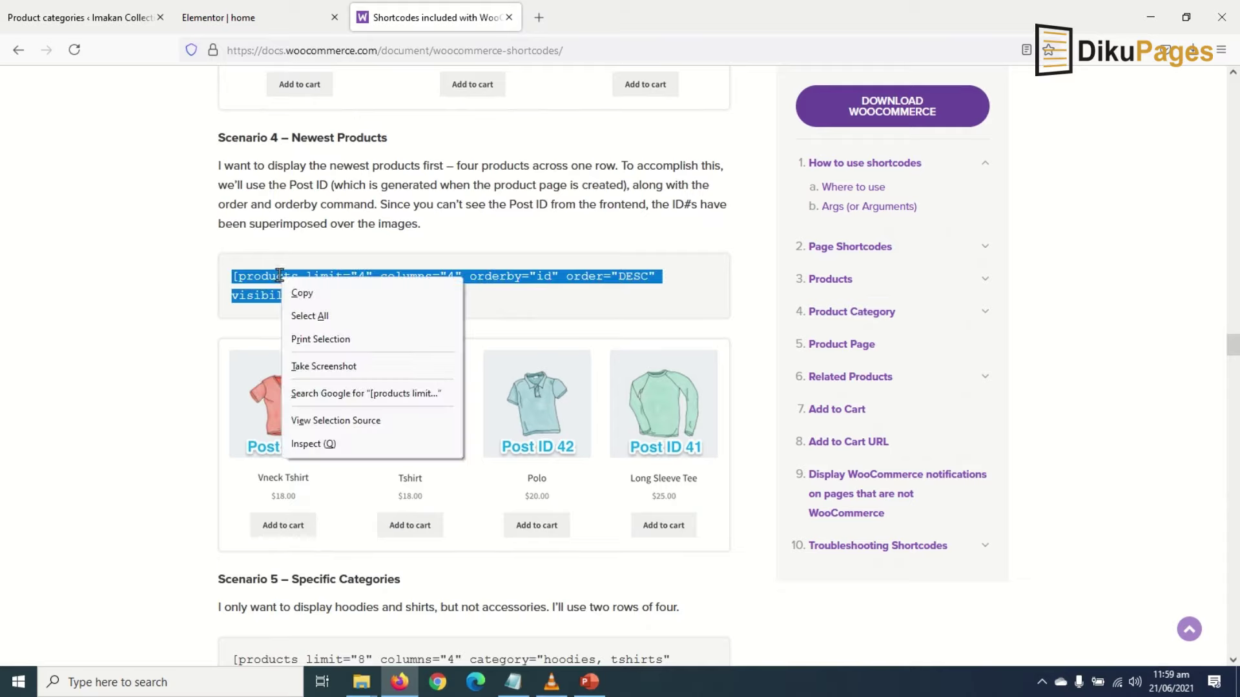
{"action": "left_click", "coordinate": [301, 293]}
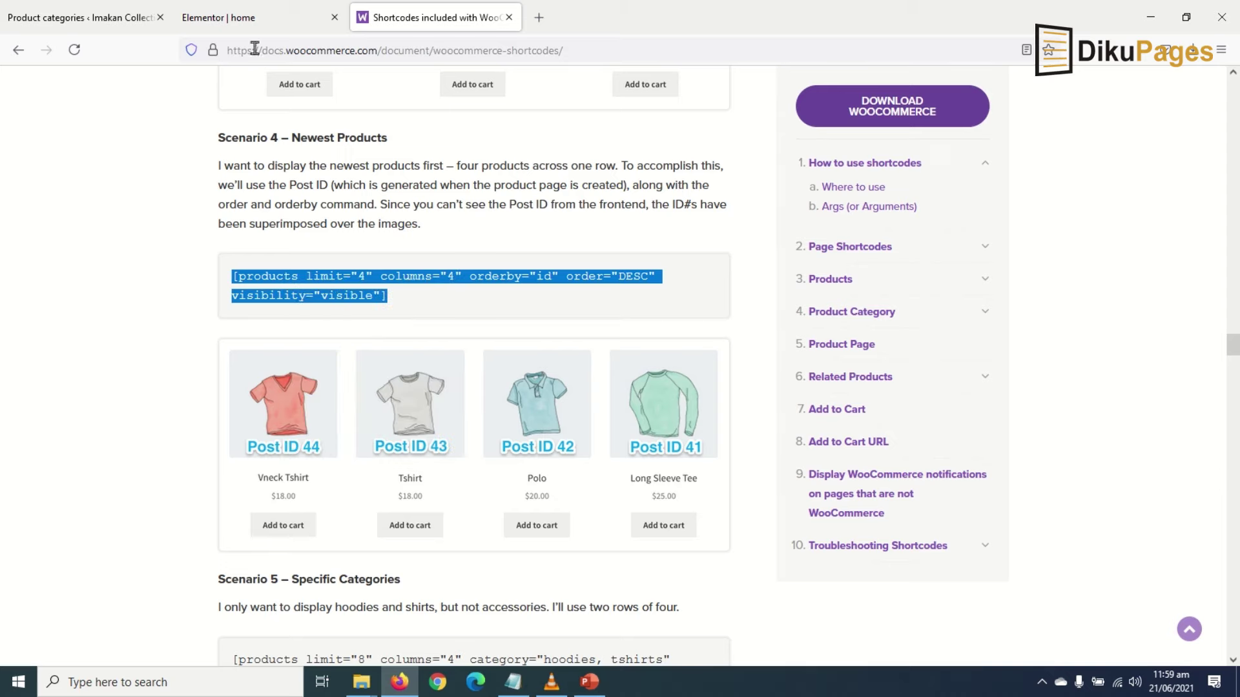
{"action": "left_click", "coordinate": [246, 17]}
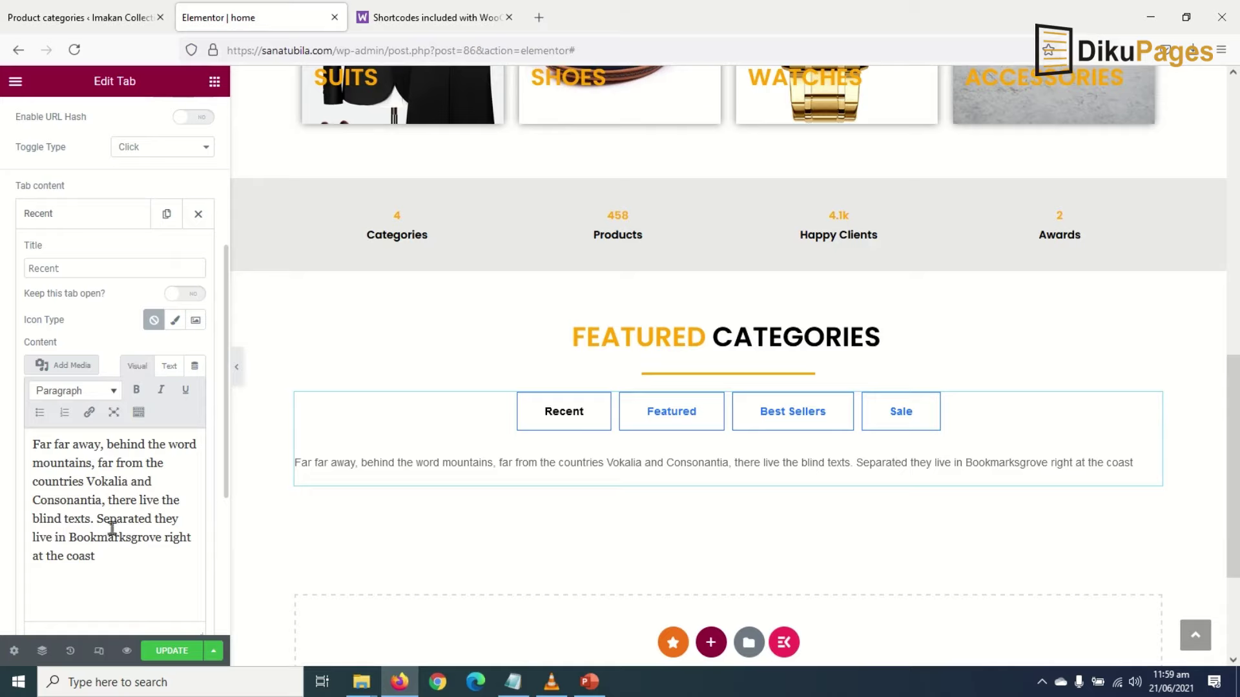
- Replace the Recent tab's placeholder text with the pasted newest-products shortcode in Text mode
{"action": "key", "text": "ctrl+a"}
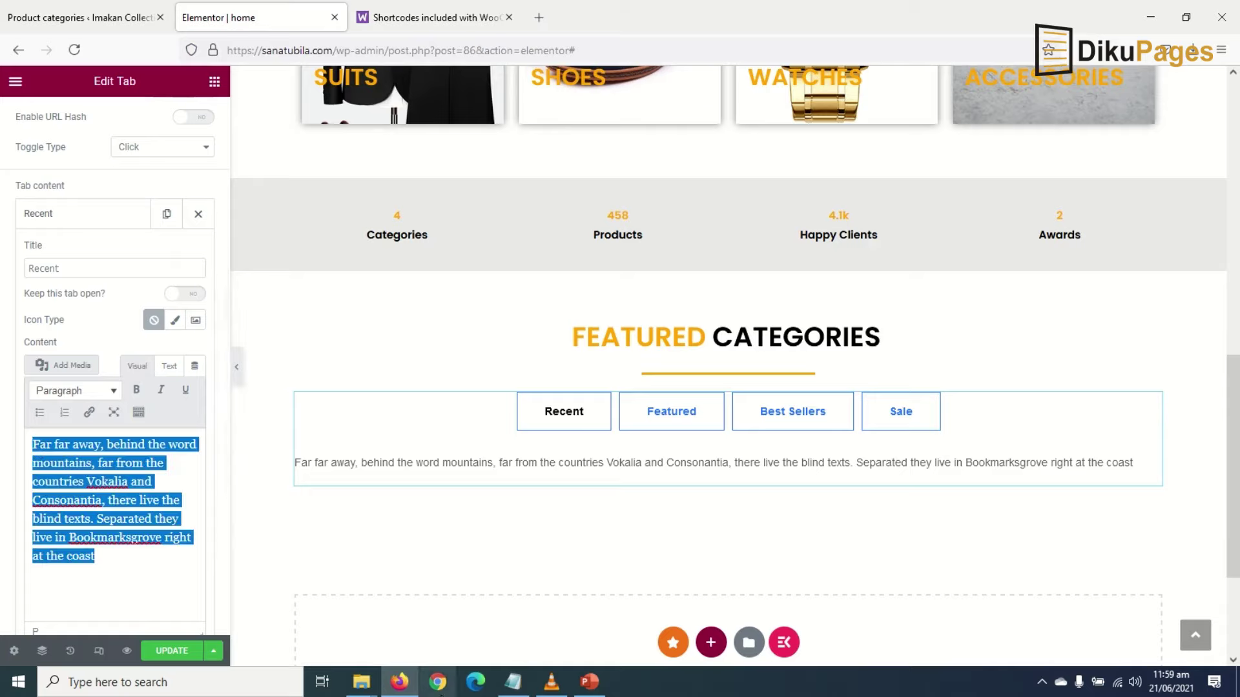
{"action": "key", "text": "BackSpace"}
{"action": "left_click", "coordinate": [170, 367]}
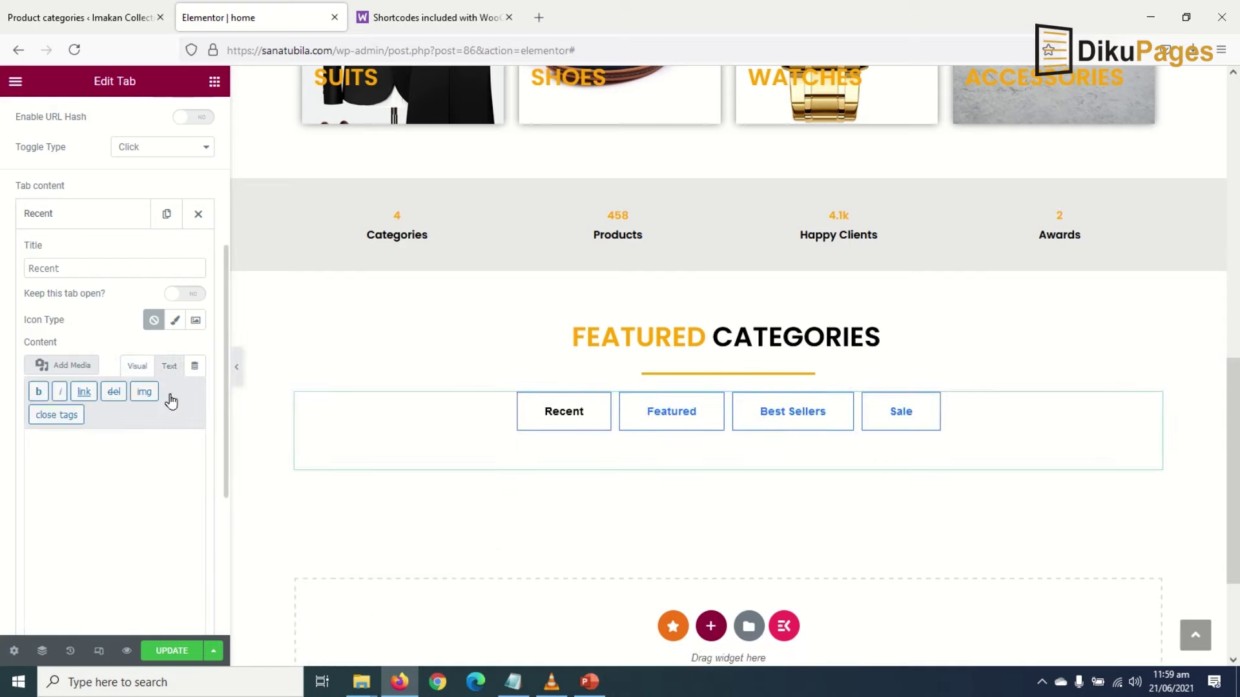
{"action": "key", "text": "ctrl+v"}
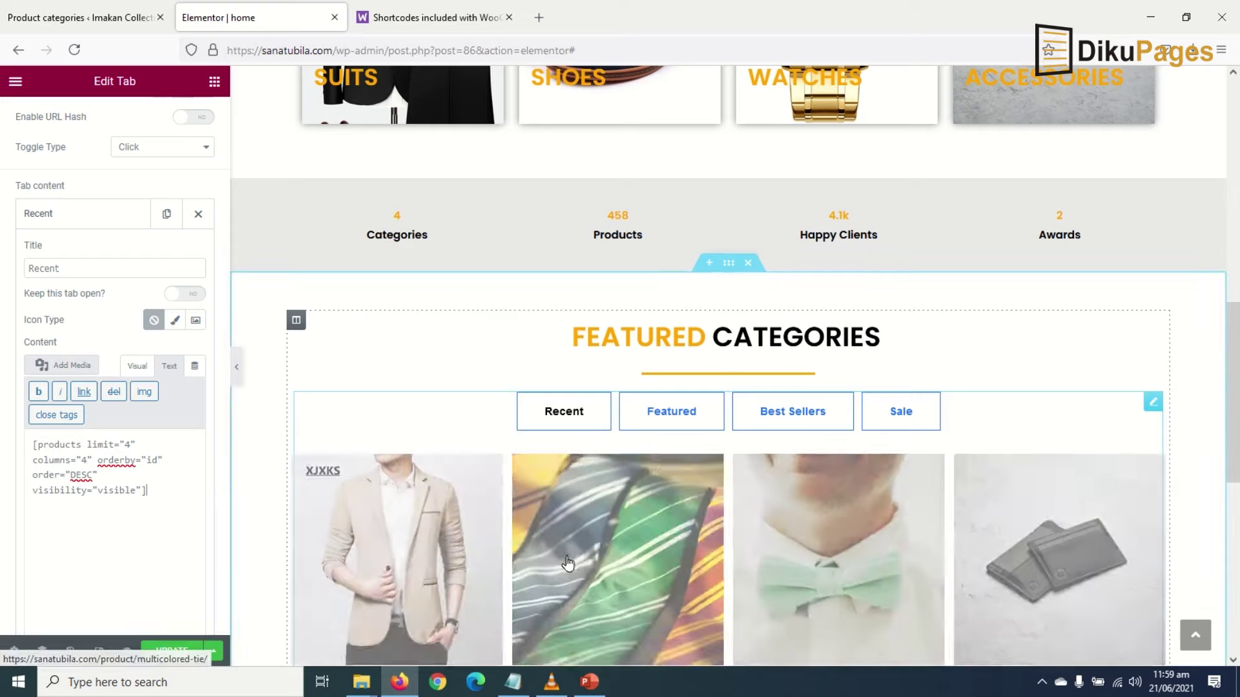
{"action": "scroll", "coordinate": [567, 562], "scroll_direction": "down", "scroll_amount": 4}
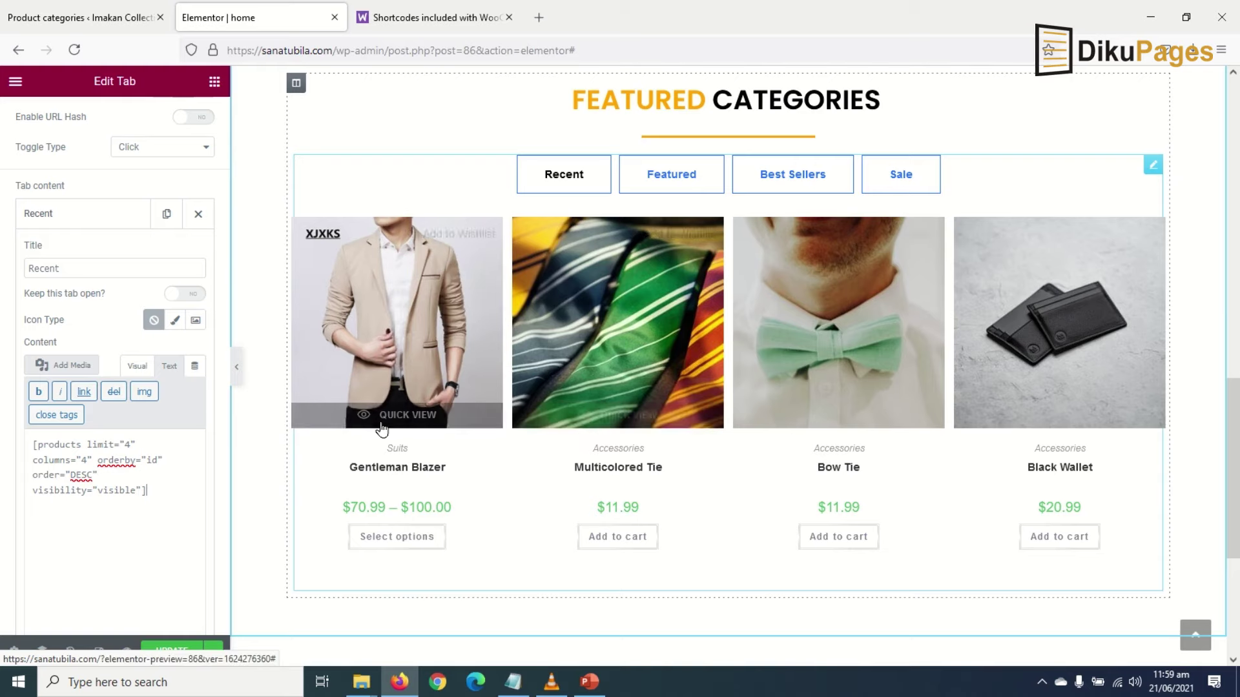
{"action": "scroll", "coordinate": [380, 423], "scroll_direction": "up", "scroll_amount": 3}
{"action": "scroll", "coordinate": [172, 488], "scroll_direction": "down", "scroll_amount": 5}
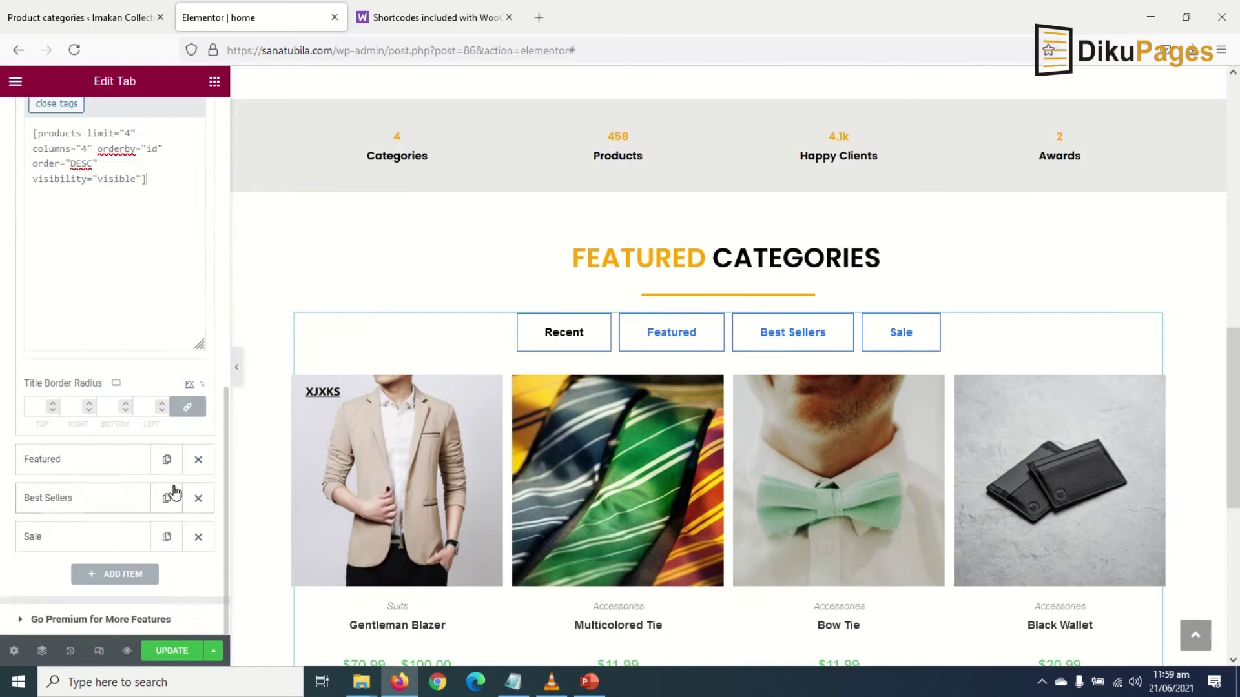
{"action": "left_click", "coordinate": [78, 462]}
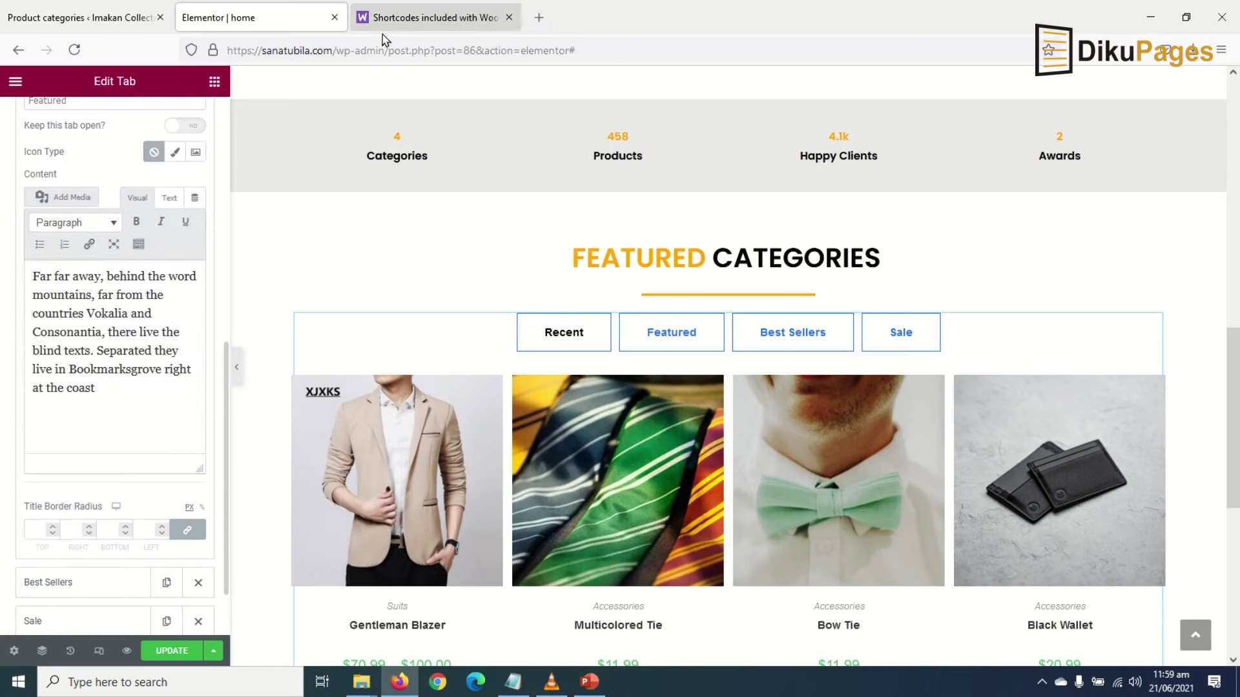
{"action": "left_click", "coordinate": [433, 18]}
- Copy the Scenario 2 – Featured Products shortcode and switch back to Elementor
{"action": "scroll", "coordinate": [458, 431], "scroll_direction": "up", "scroll_amount": 10}
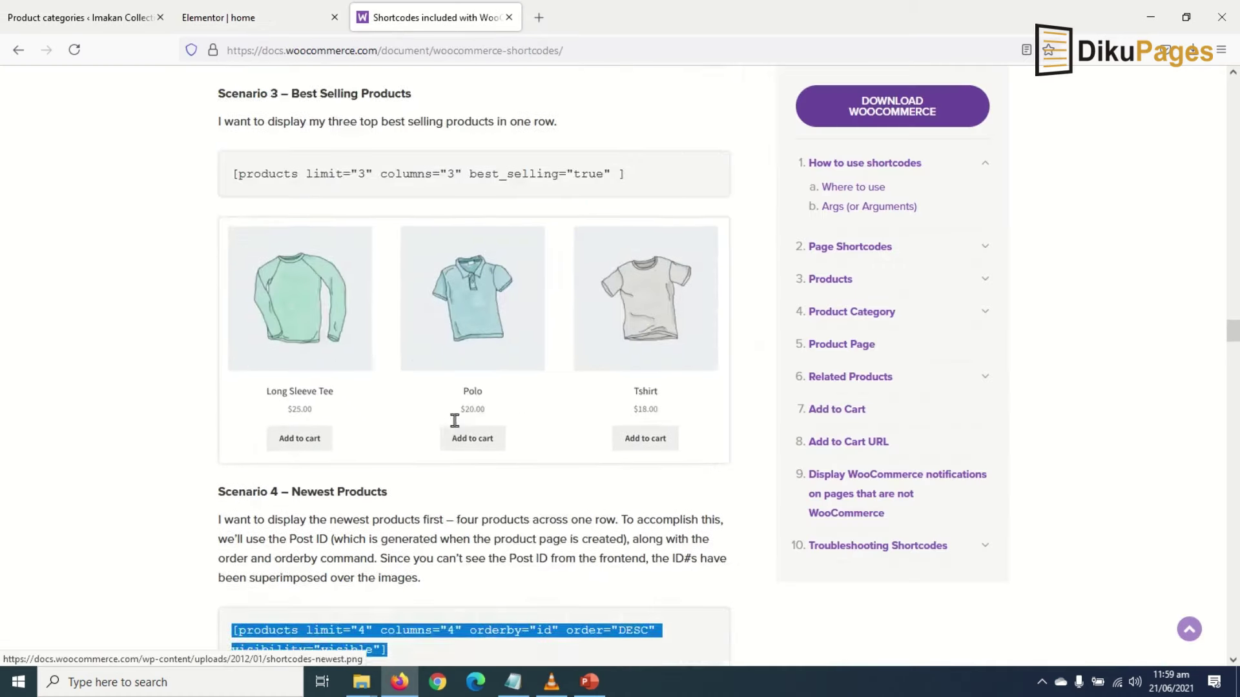
{"action": "scroll", "coordinate": [398, 438], "scroll_direction": "up", "scroll_amount": 5}
{"action": "scroll", "coordinate": [399, 434], "scroll_direction": "up", "scroll_amount": 5}
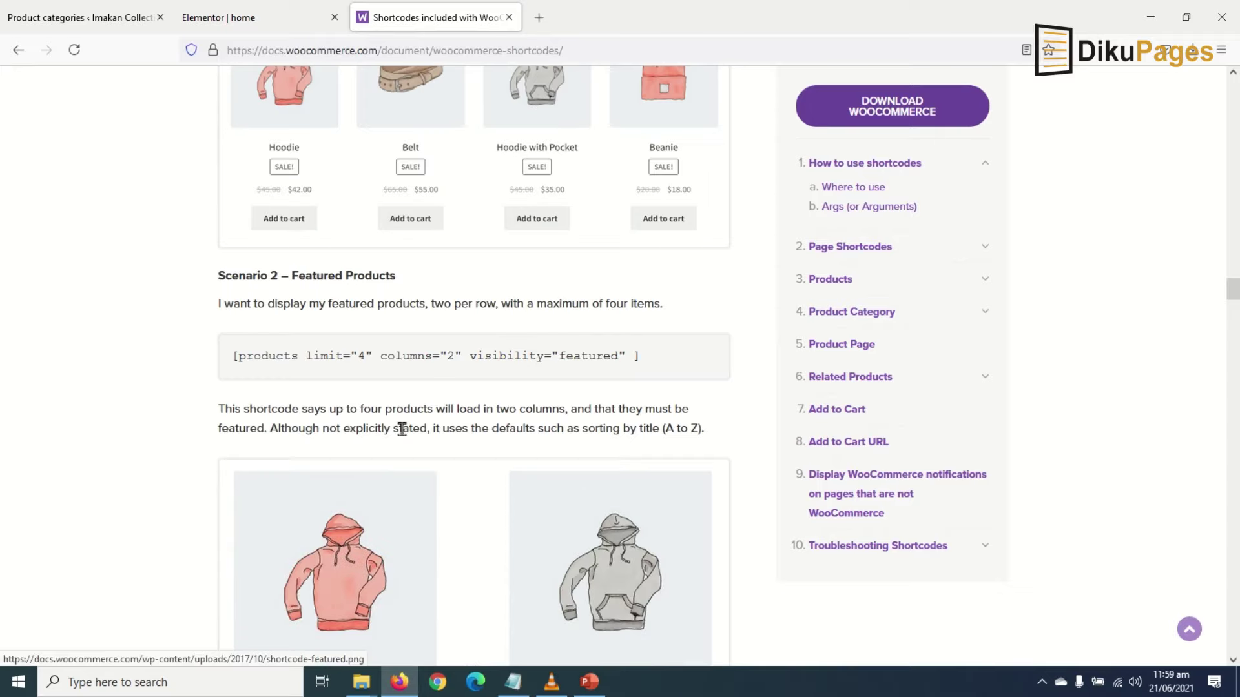
{"action": "triple_click", "coordinate": [281, 361]}
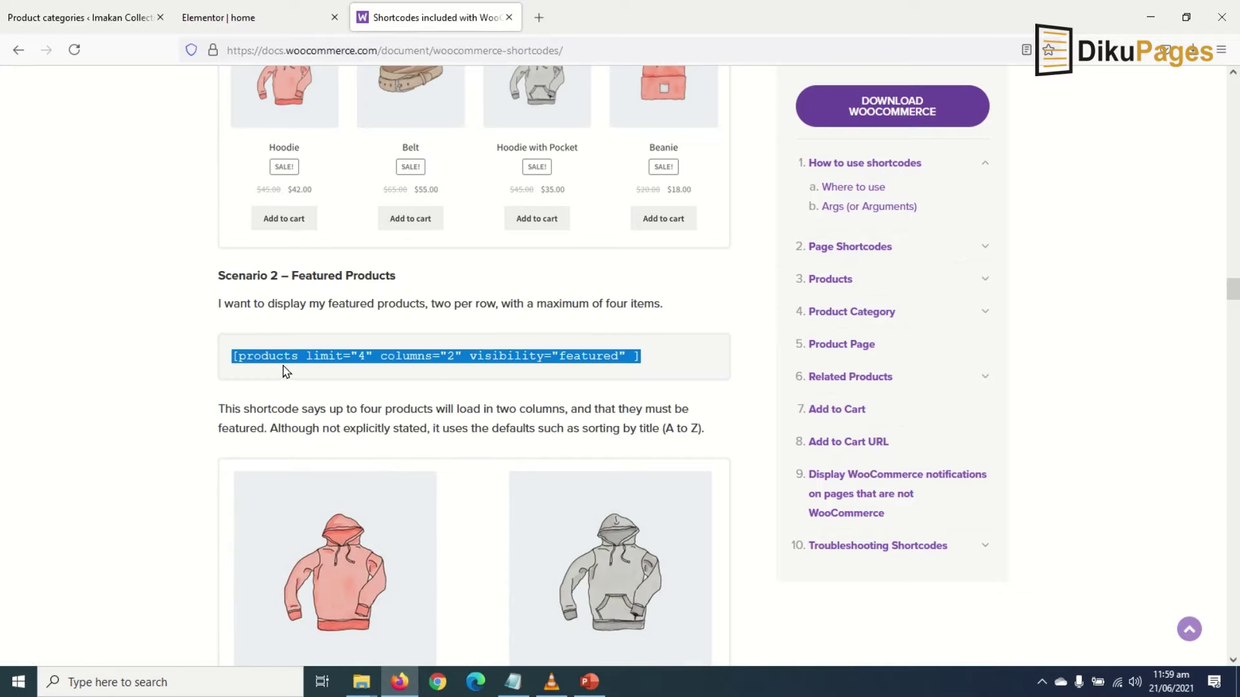
{"action": "right_click", "coordinate": [283, 359]}
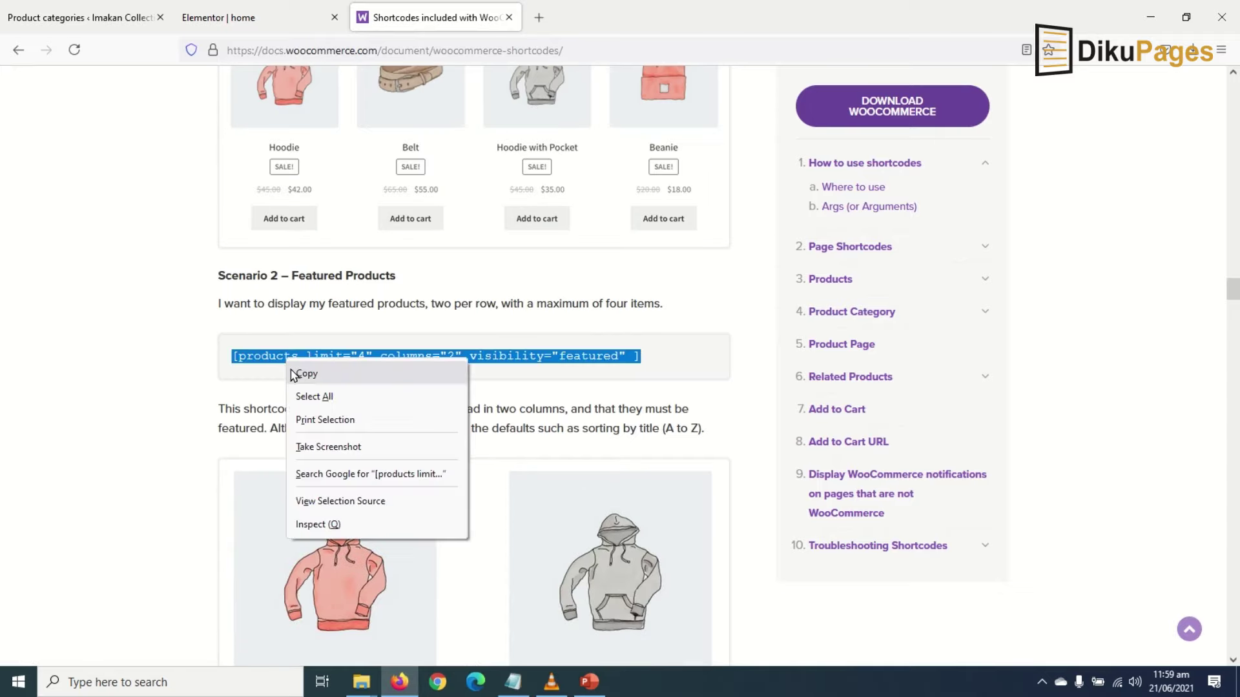
{"action": "left_click", "coordinate": [287, 372]}
{"action": "left_click", "coordinate": [227, 26]}
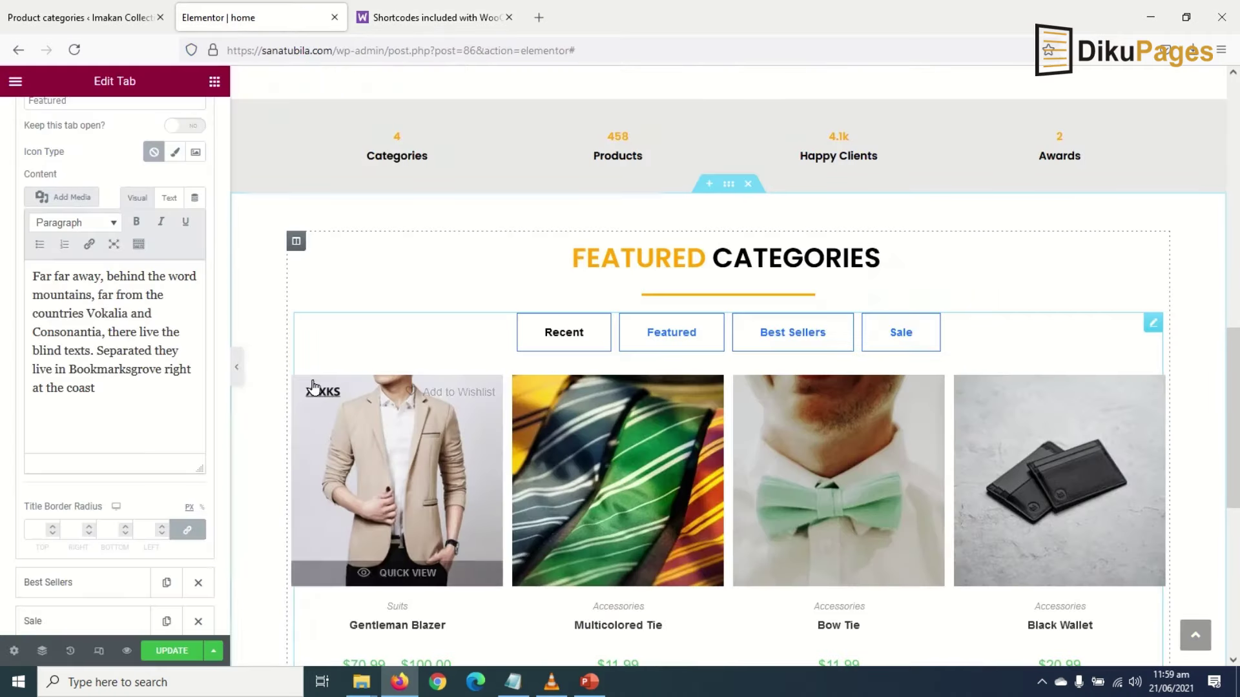
- Replace the Featured tab's placeholder with [products limit="4" columns="2" visibility="featured"] and preview it
{"action": "left_click_drag", "start_coordinate": [162, 369], "coordinate": [30, 295]}
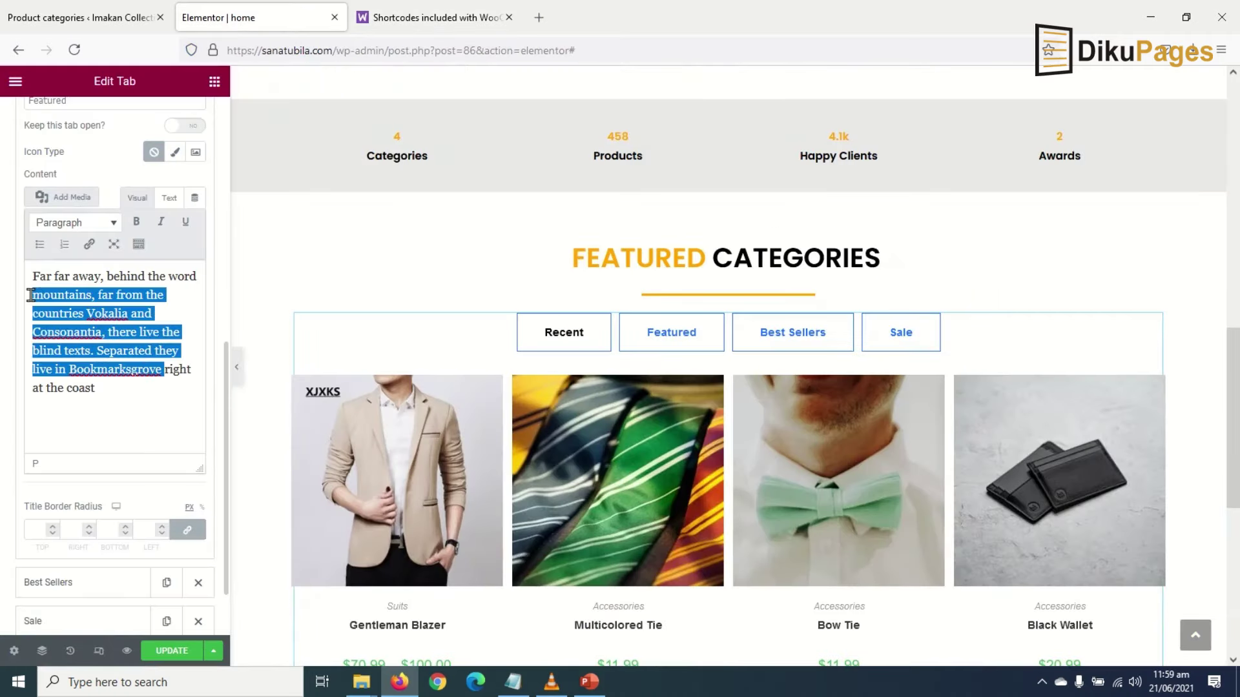
{"action": "key", "text": "ctrl+a"}
{"action": "key", "text": "Delete"}
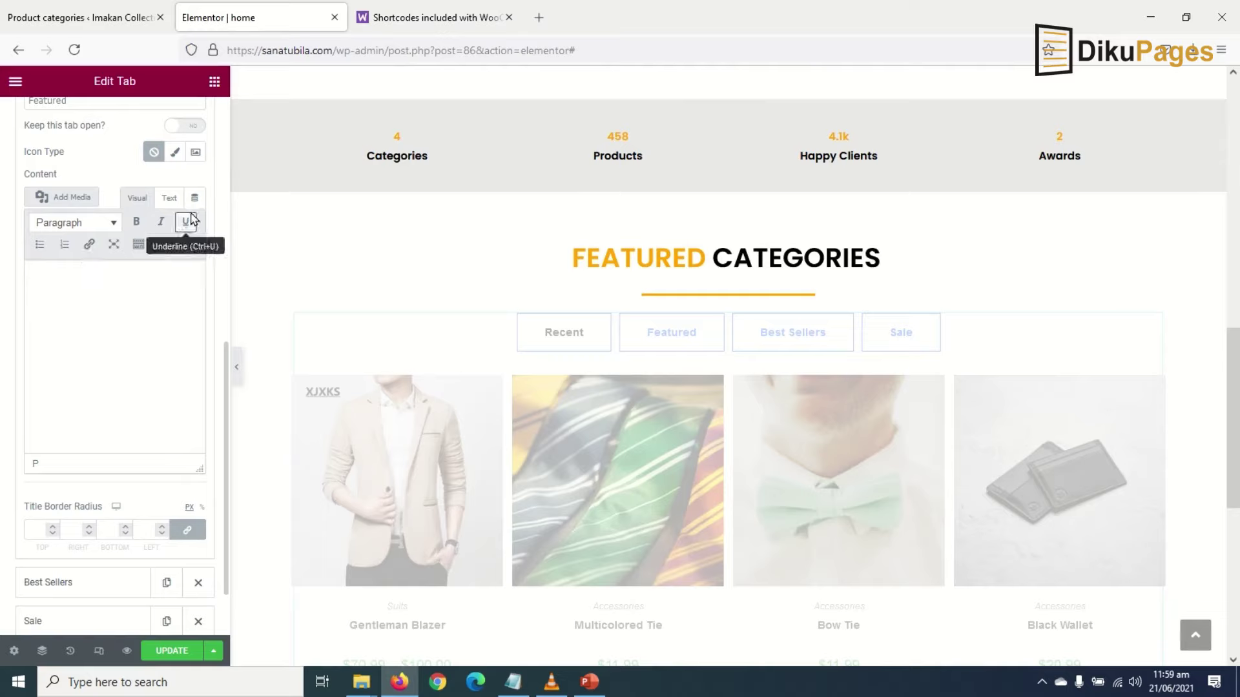
{"action": "left_click", "coordinate": [167, 198]}
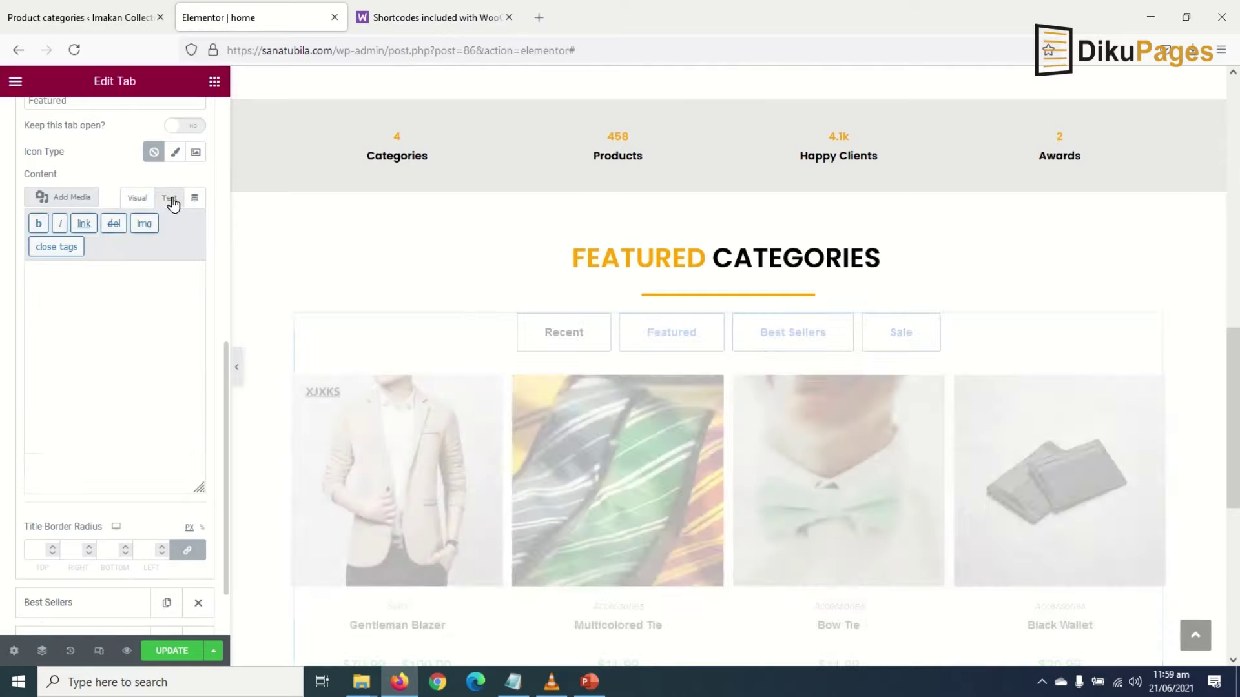
{"action": "key", "text": "ctrl+v"}
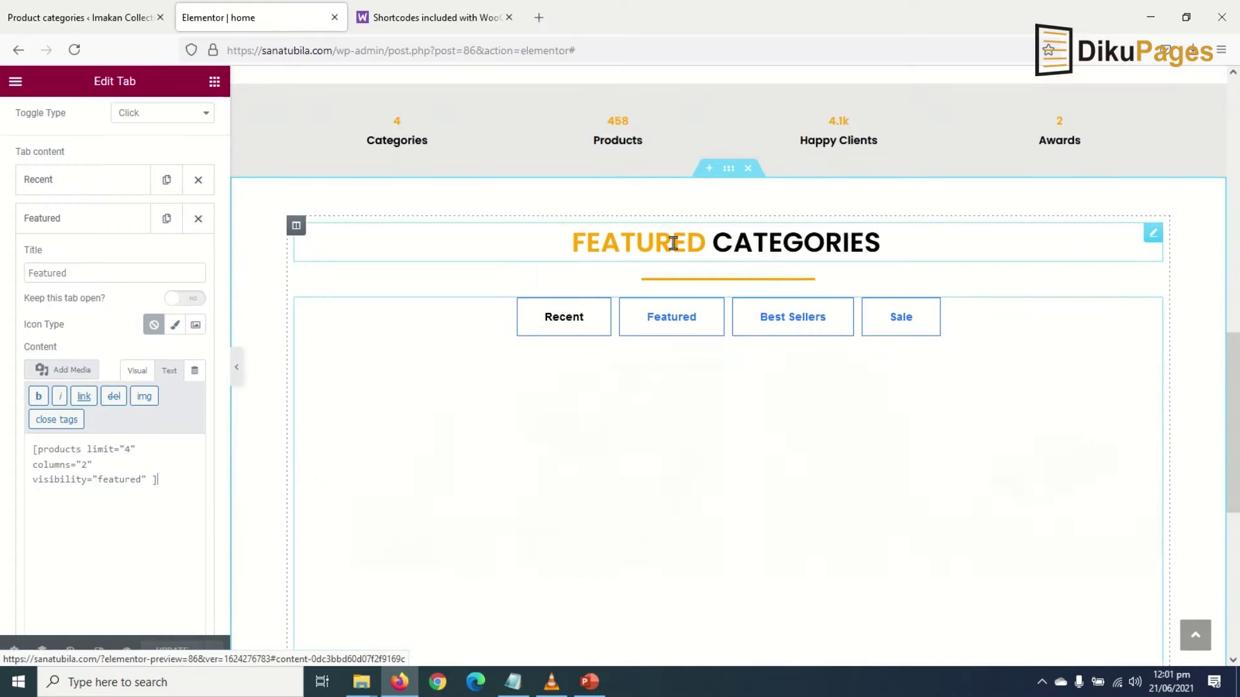
{"action": "left_click", "coordinate": [672, 319]}
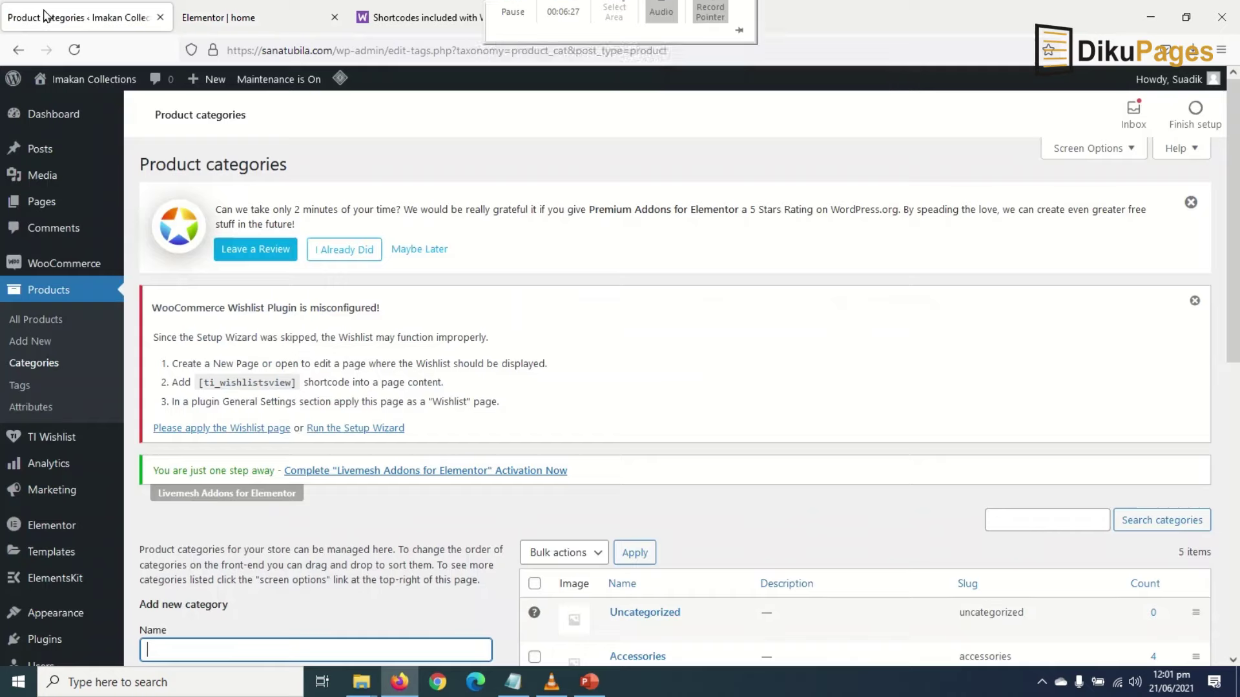
- Star Gentleman Blazer and Black Wallet as featured in WordPress Admin's All Products list
{"action": "left_click", "coordinate": [81, 18]}
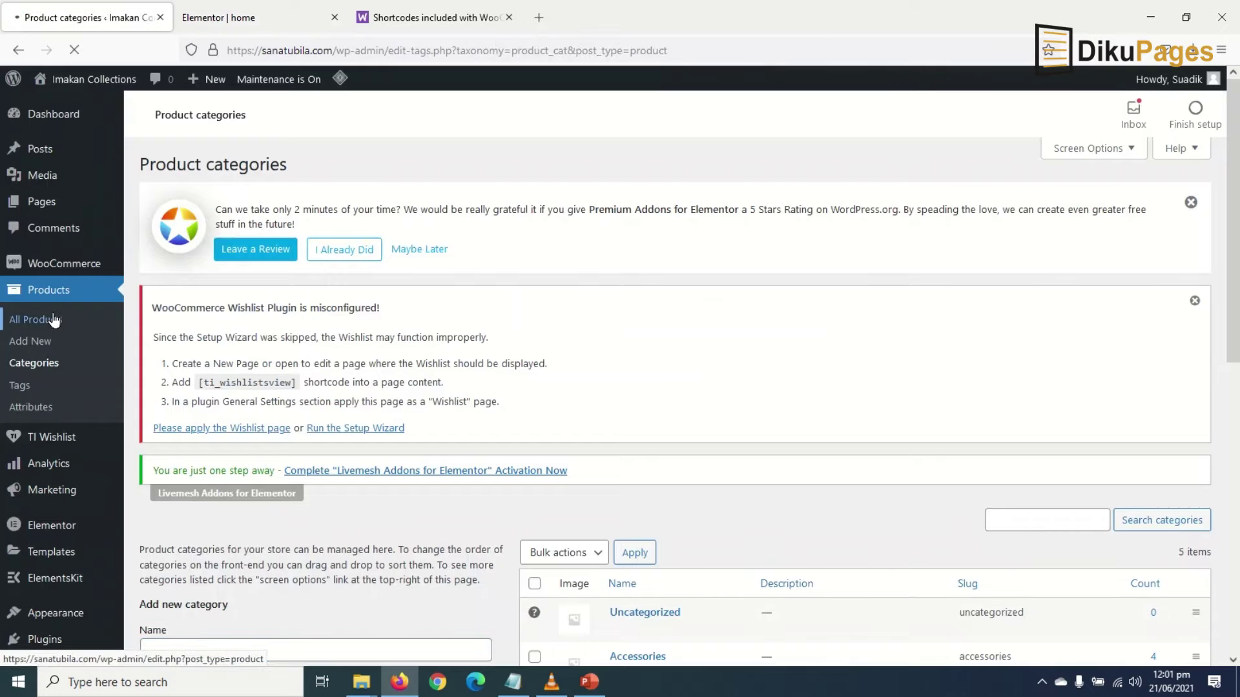
{"action": "left_click", "coordinate": [54, 319]}
{"action": "scroll", "coordinate": [1024, 338], "scroll_direction": "down", "scroll_amount": 5}
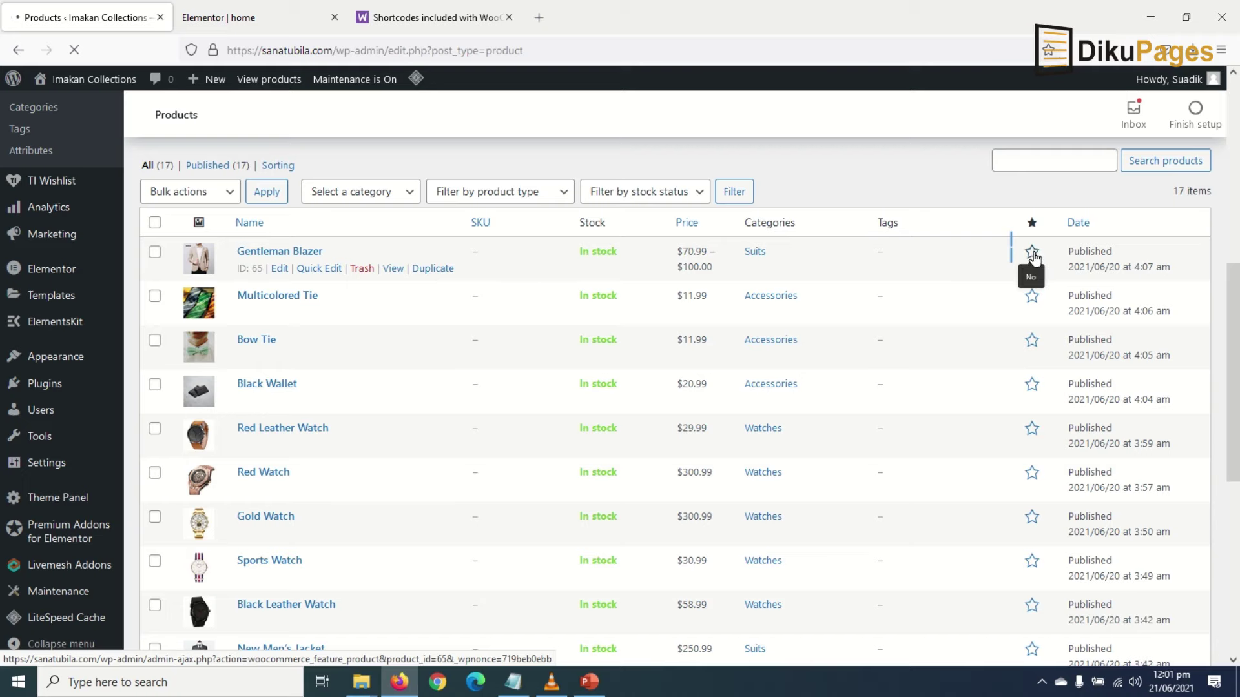
{"action": "left_click", "coordinate": [1033, 253]}
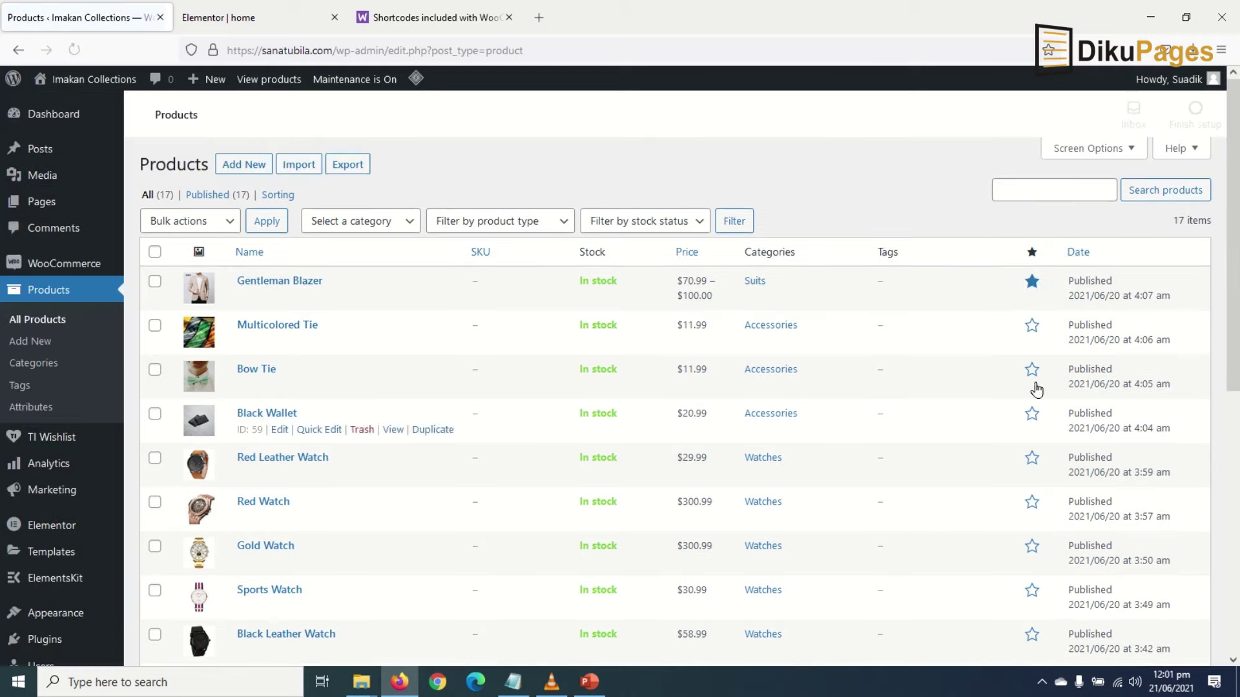
{"action": "scroll", "coordinate": [1025, 454], "scroll_direction": "down", "scroll_amount": 7}
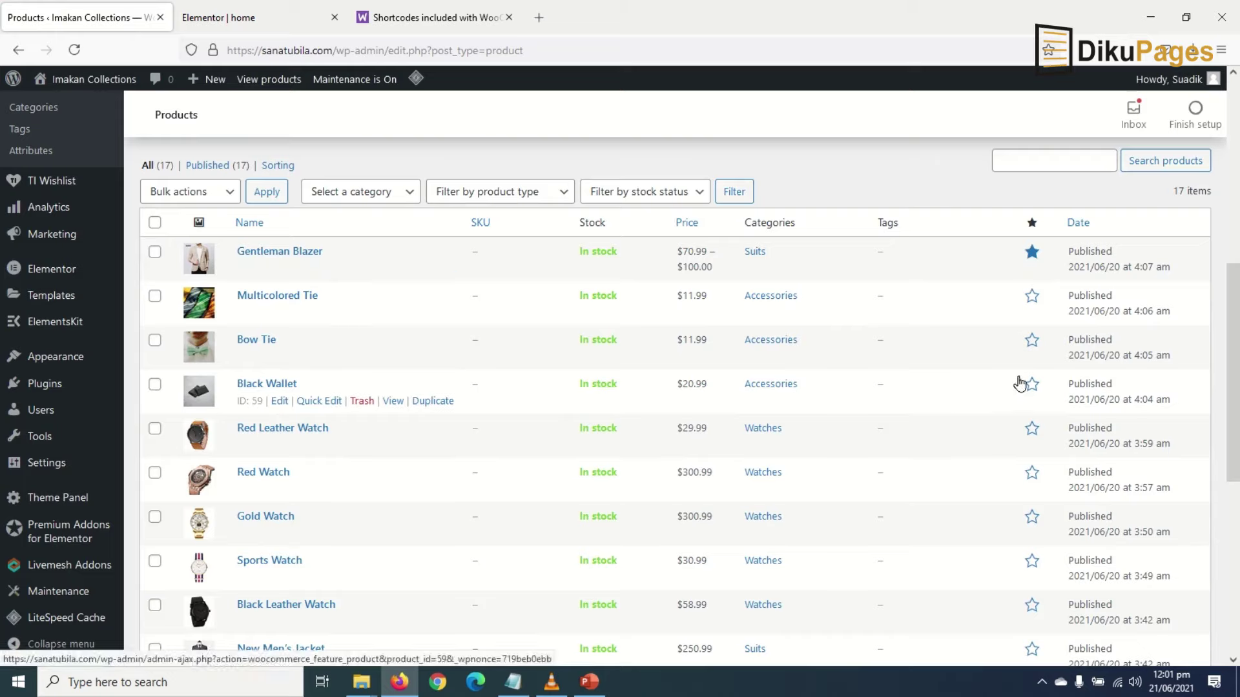
{"action": "left_click", "coordinate": [1032, 388]}
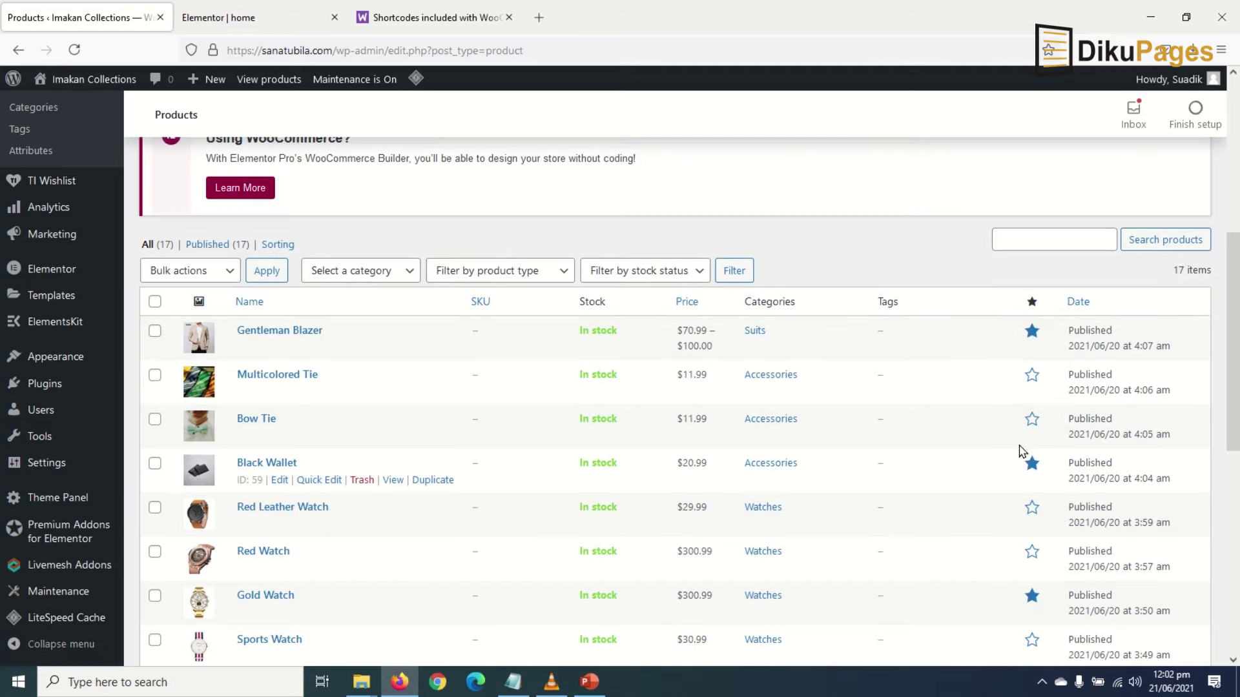
{"action": "scroll", "coordinate": [869, 432], "scroll_direction": "down", "scroll_amount": 4}
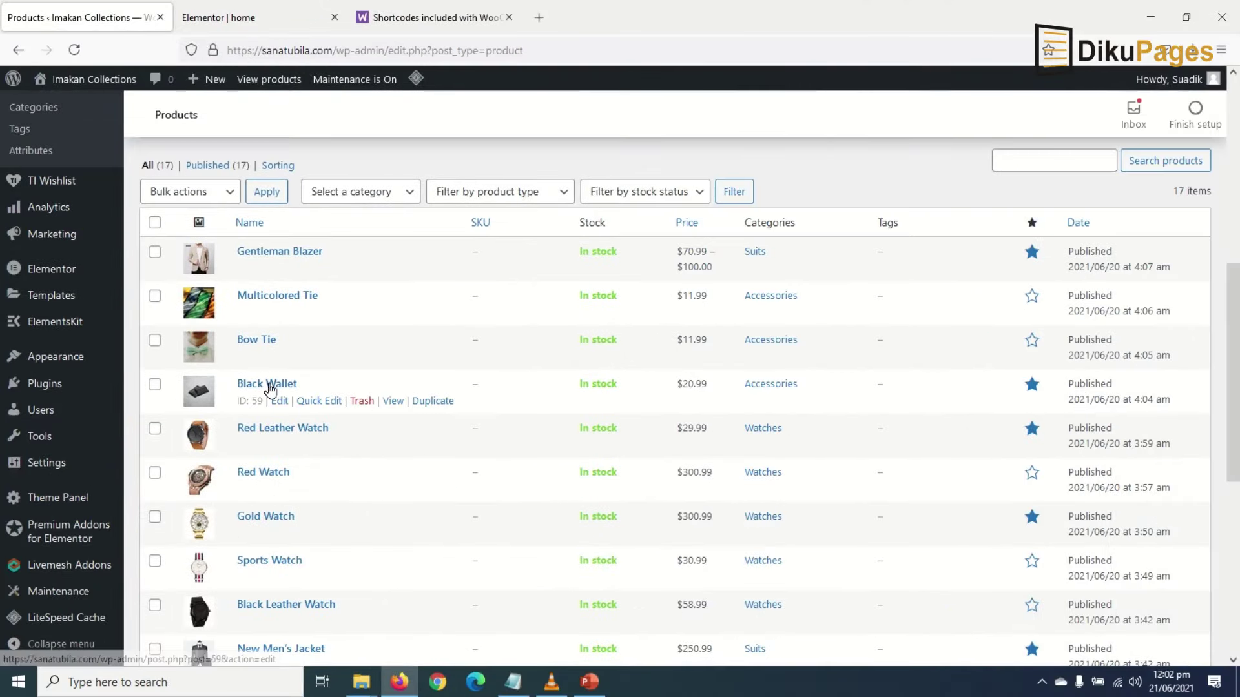
- Reload the Elementor editor, preview the Featured tab's products, then expand the Best Sellers item
{"action": "left_click", "coordinate": [221, 20]}
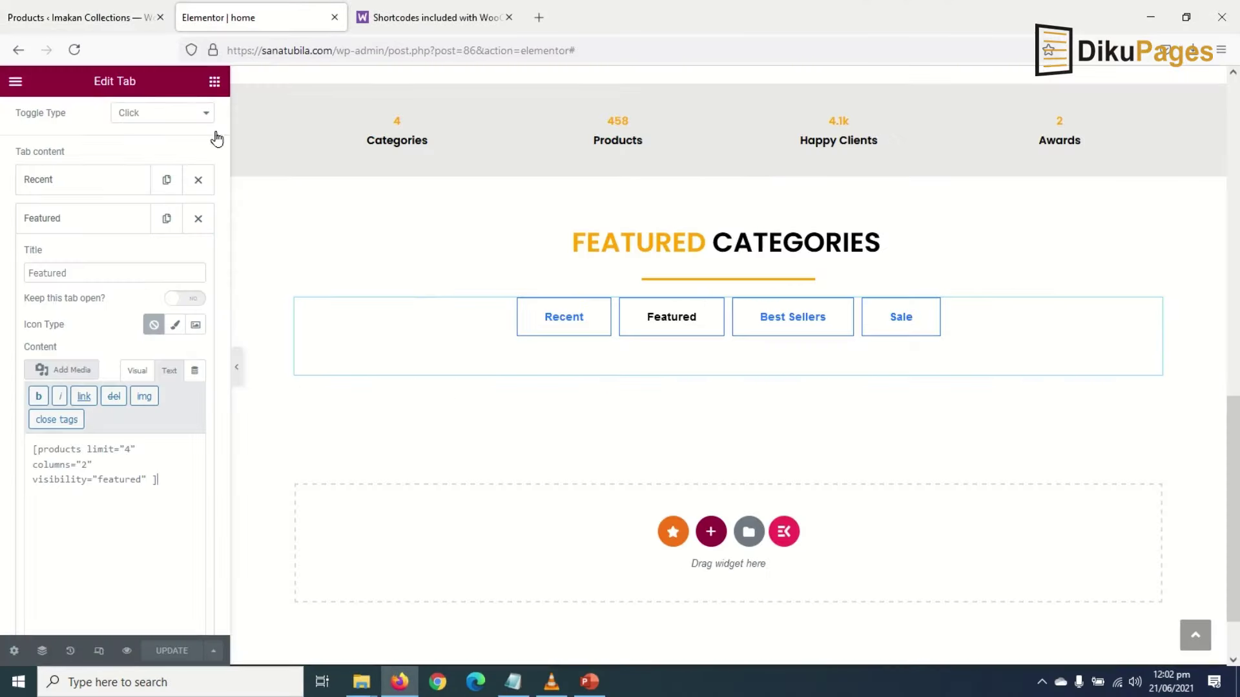
{"action": "left_click", "coordinate": [77, 53]}
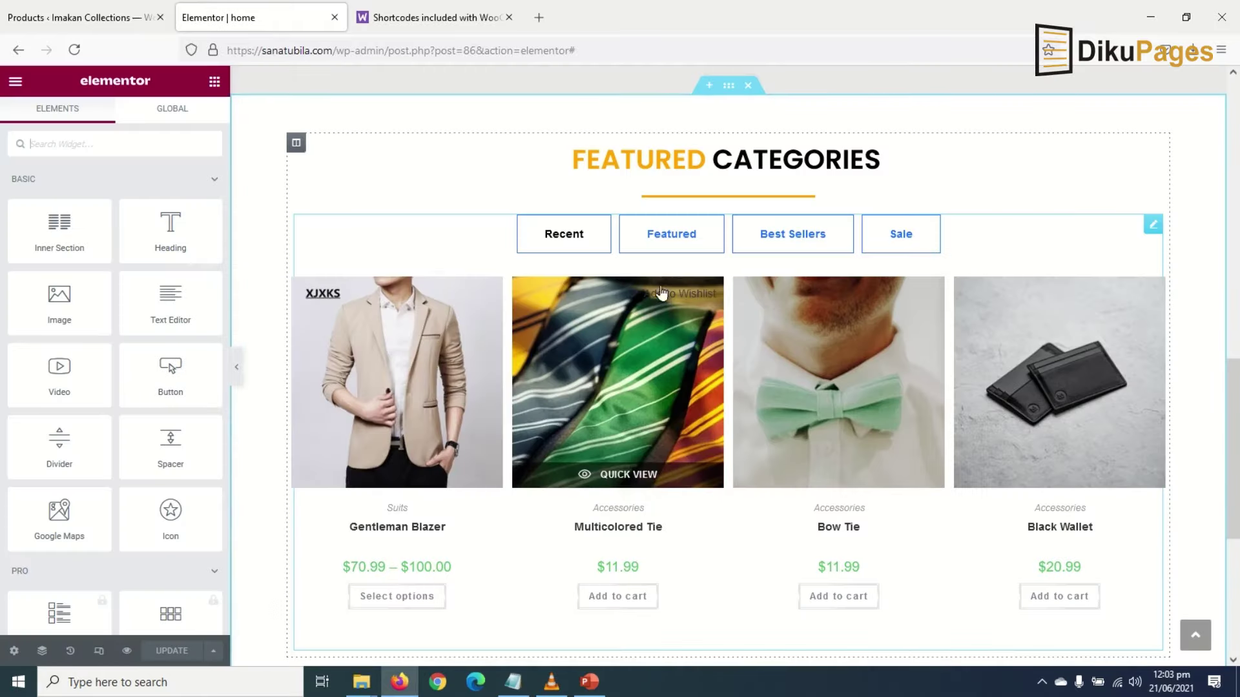
{"action": "left_click", "coordinate": [671, 239]}
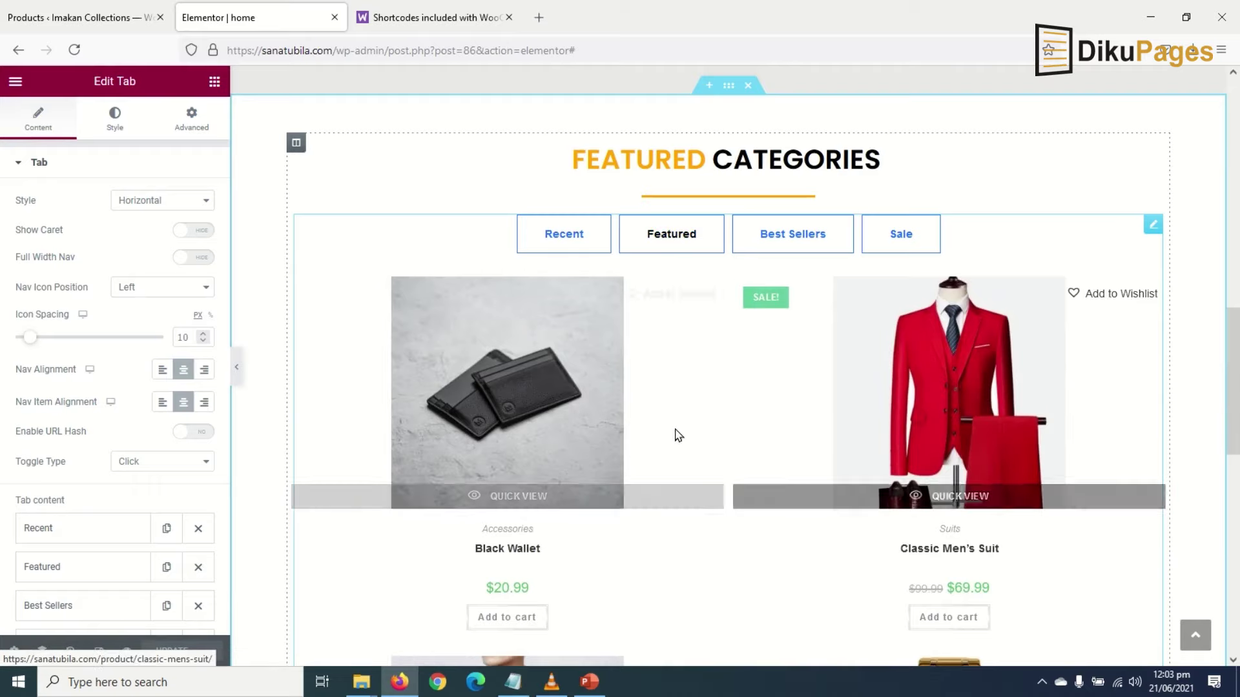
{"action": "scroll", "coordinate": [774, 453], "scroll_direction": "down", "scroll_amount": 8}
{"action": "scroll", "coordinate": [774, 454], "scroll_direction": "up", "scroll_amount": 10}
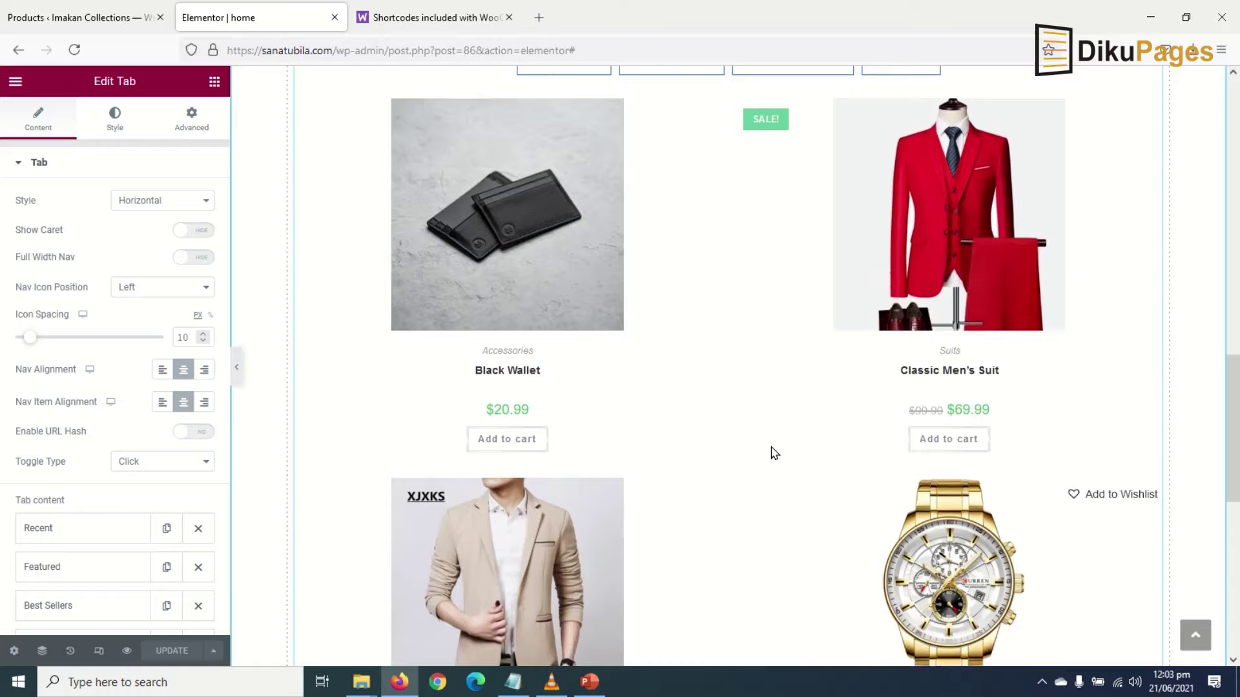
{"action": "scroll", "coordinate": [667, 540], "scroll_direction": "down", "scroll_amount": 6}
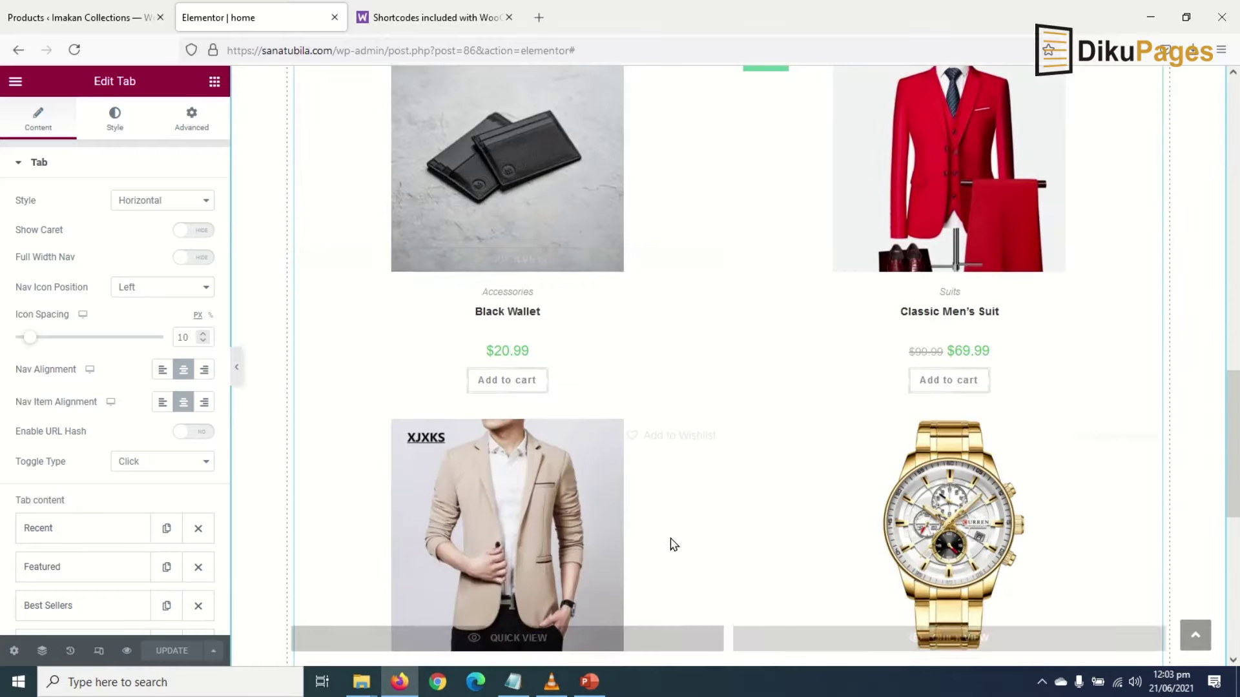
{"action": "scroll", "coordinate": [670, 543], "scroll_direction": "up", "scroll_amount": 5}
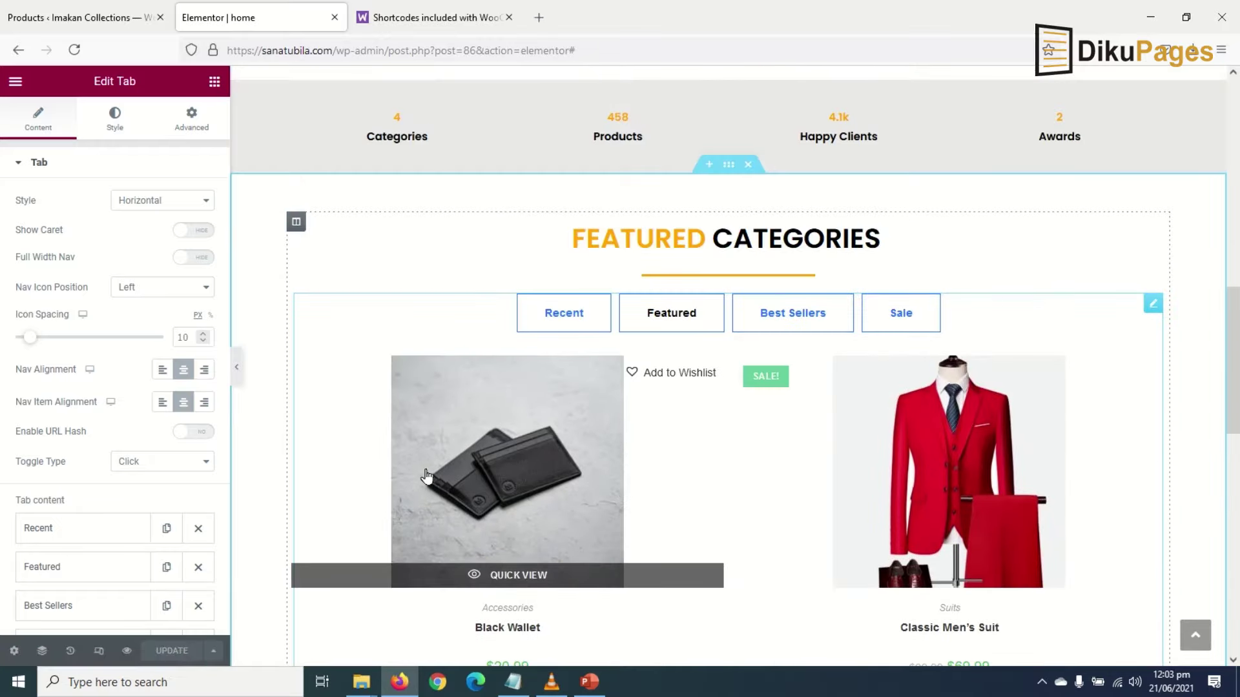
{"action": "scroll", "coordinate": [139, 552], "scroll_direction": "down", "scroll_amount": 2}
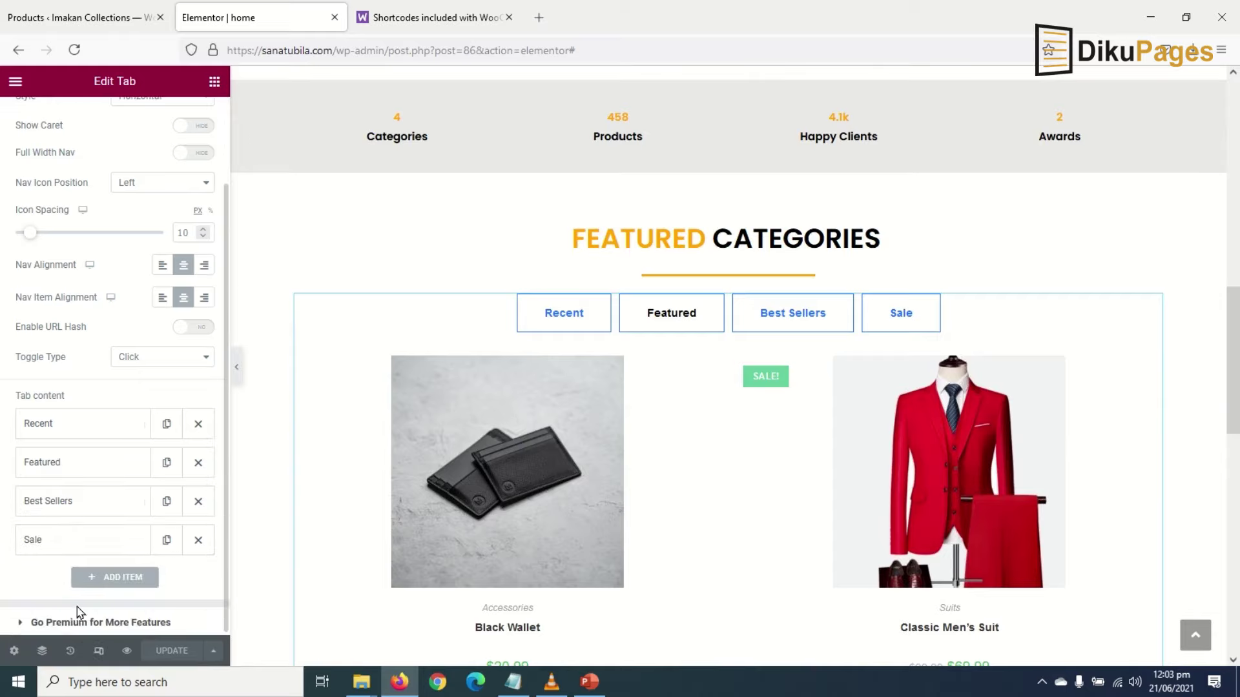
{"action": "left_click", "coordinate": [72, 502]}
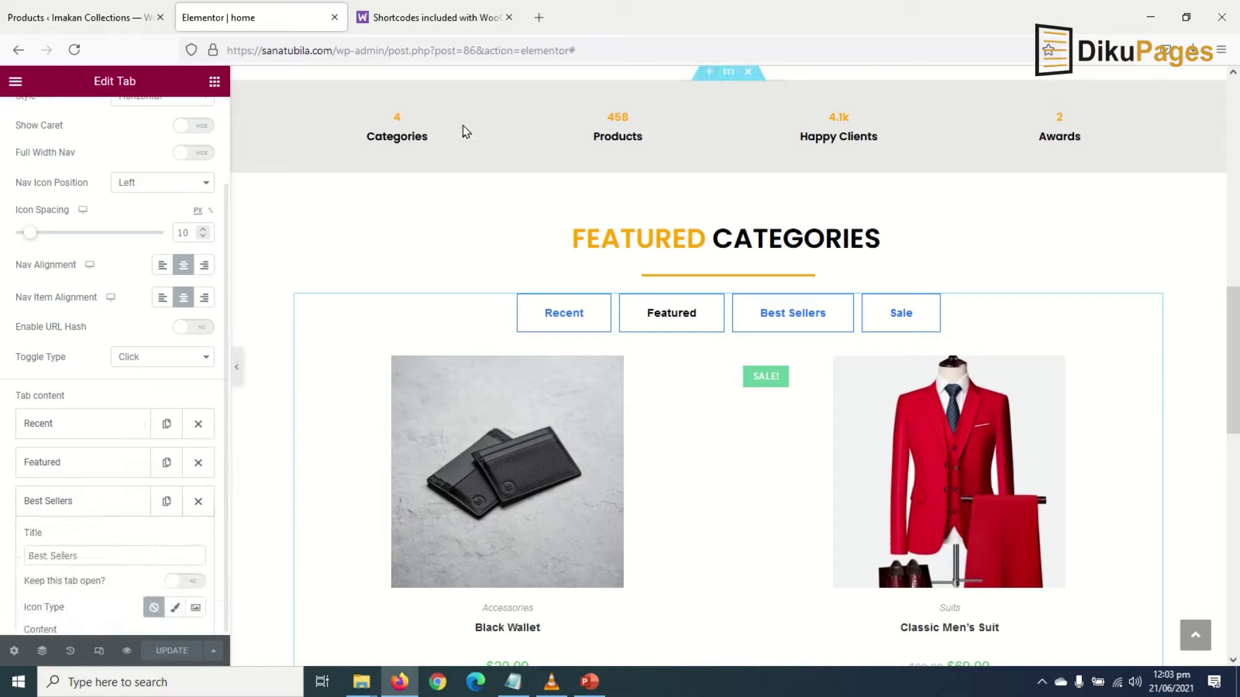
- Select the Scenario 3 best-selling products shortcode in the WooCommerce docs
{"action": "left_click", "coordinate": [450, 22]}
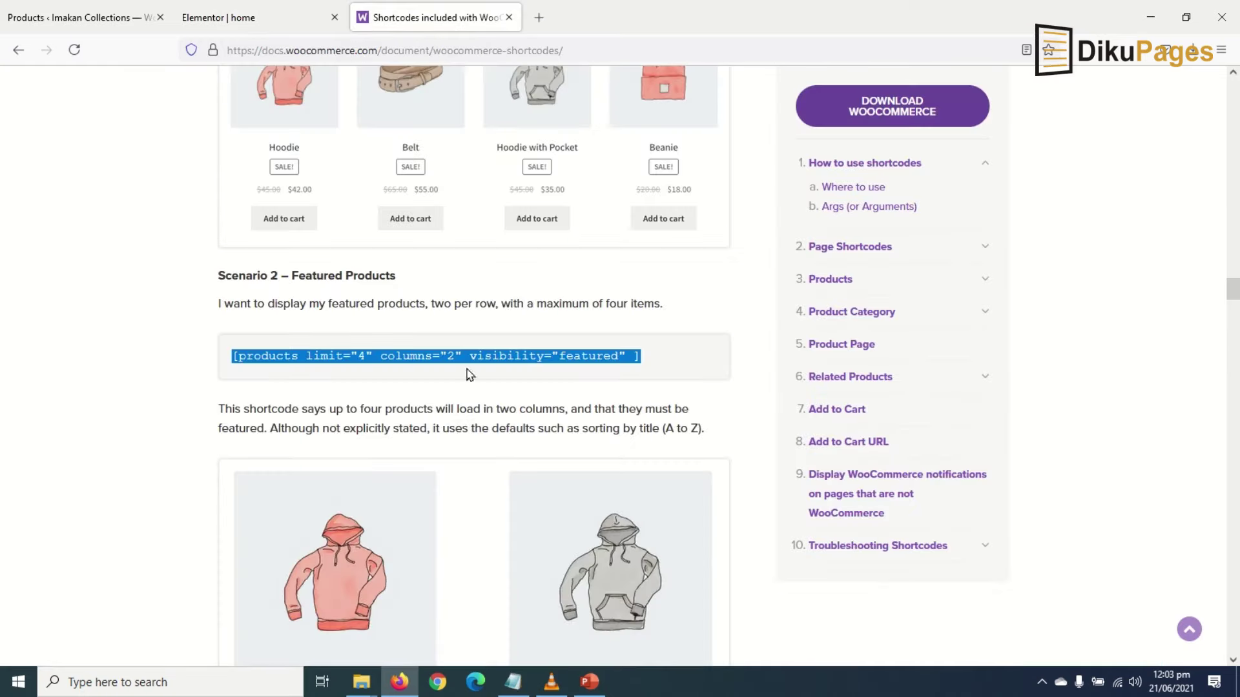
{"action": "scroll", "coordinate": [445, 359], "scroll_direction": "up", "scroll_amount": 8}
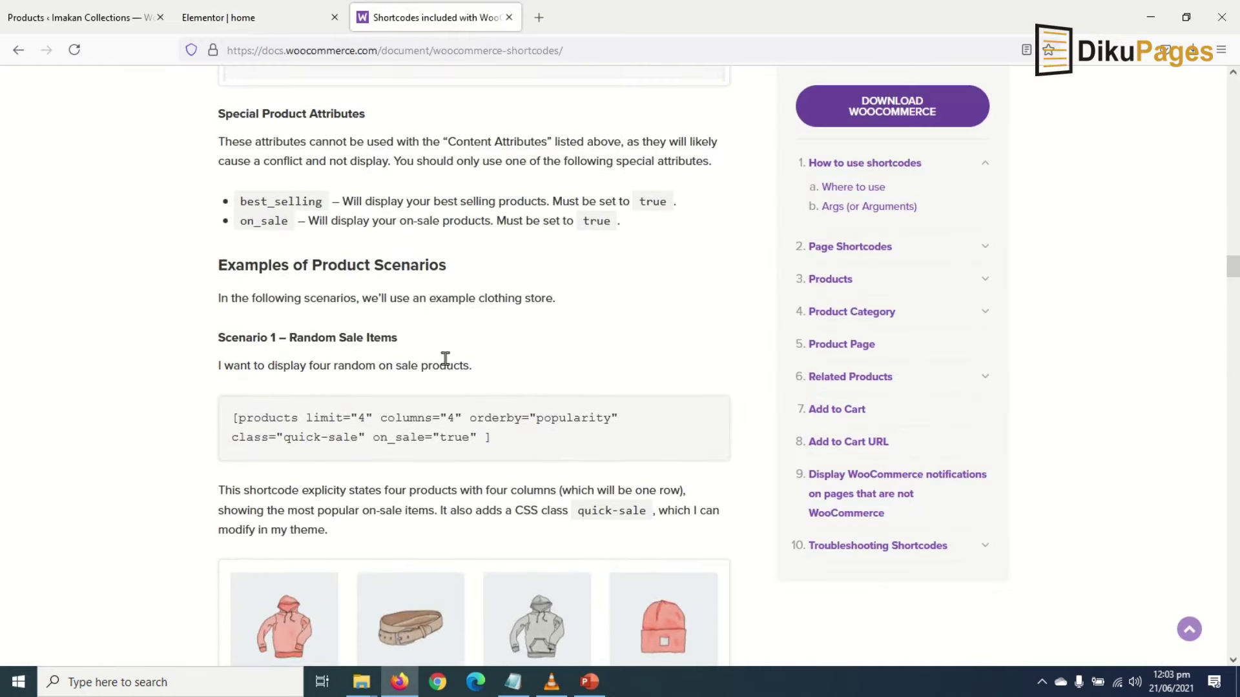
{"action": "scroll", "coordinate": [445, 358], "scroll_direction": "down", "scroll_amount": 20}
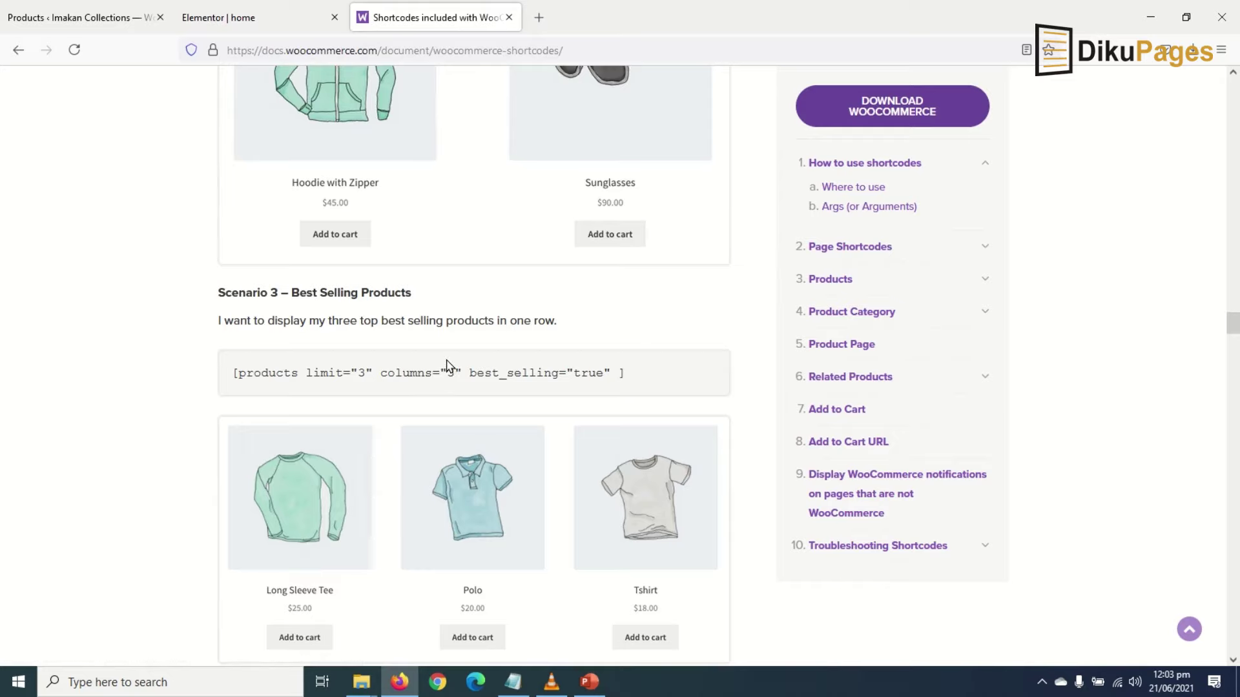
{"action": "scroll", "coordinate": [331, 211], "scroll_direction": "down", "scroll_amount": 2}
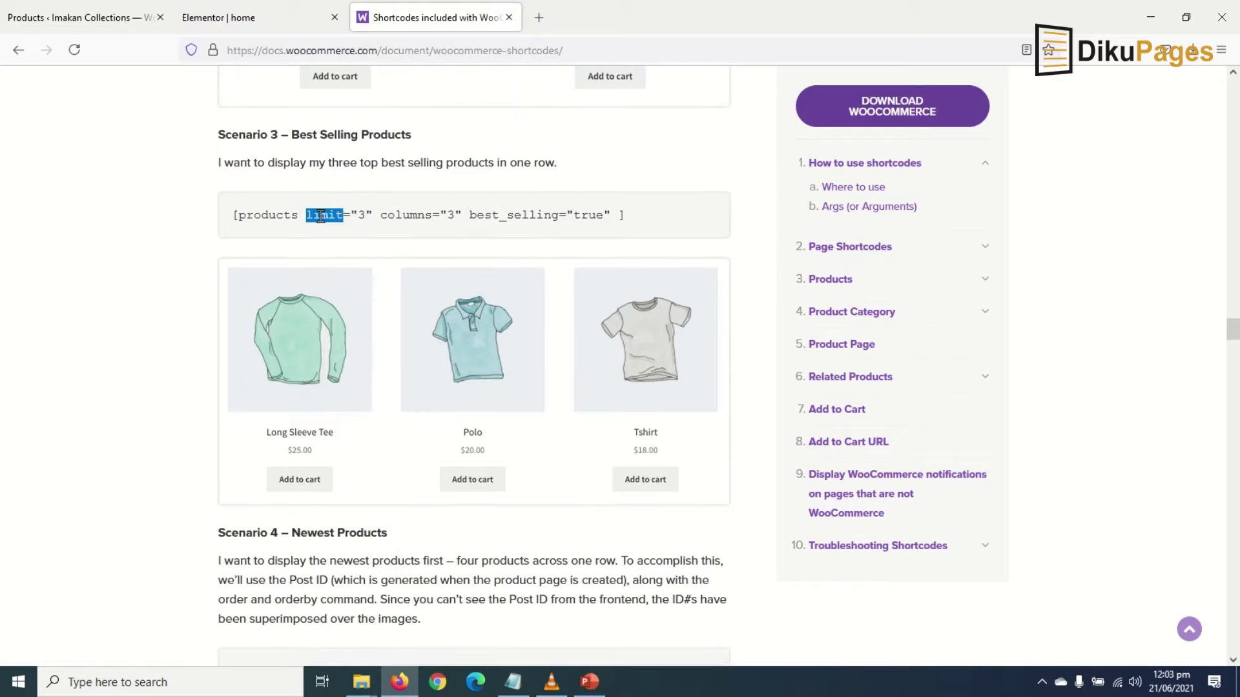
{"action": "triple_click", "coordinate": [320, 216]}
{"action": "key", "text": "ctrl+c"}
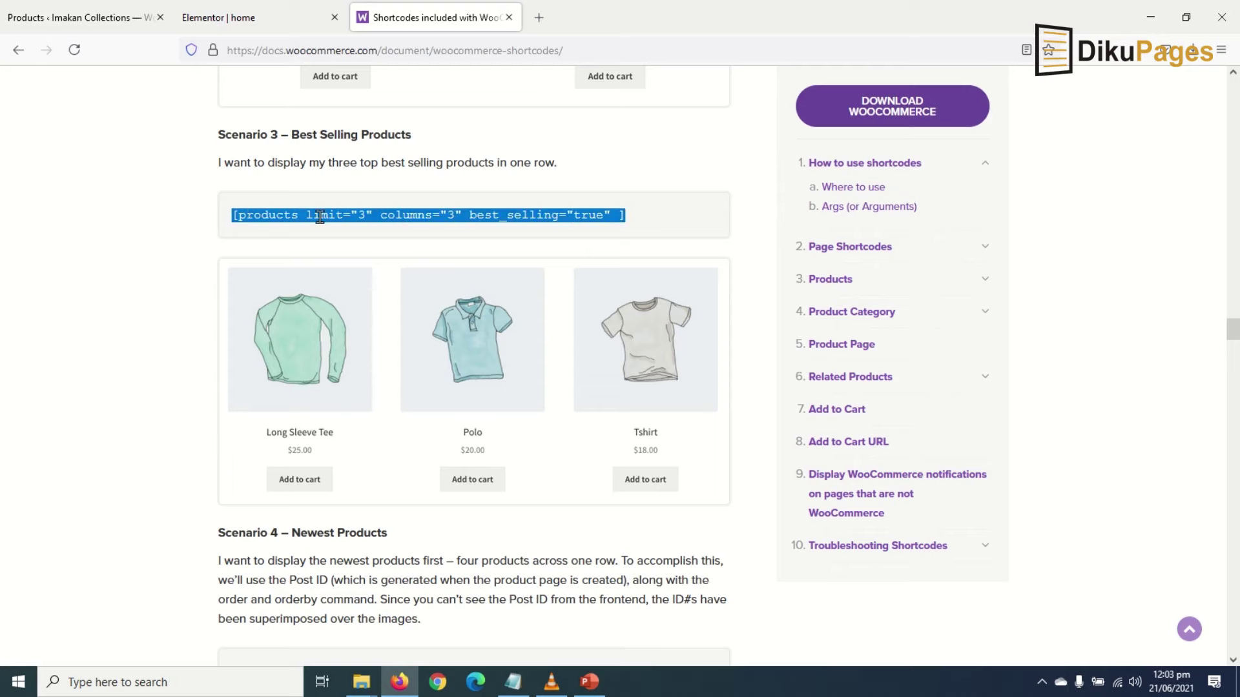
- Delete the Best Sellers tab's placeholder paragraph in Elementor
{"action": "left_click", "coordinate": [252, 17]}
{"action": "scroll", "coordinate": [116, 387], "scroll_direction": "down", "scroll_amount": 3}
{"action": "left_click_drag", "start_coordinate": [96, 567], "coordinate": [4, 436]}
{"action": "key", "text": "BackSpace"}
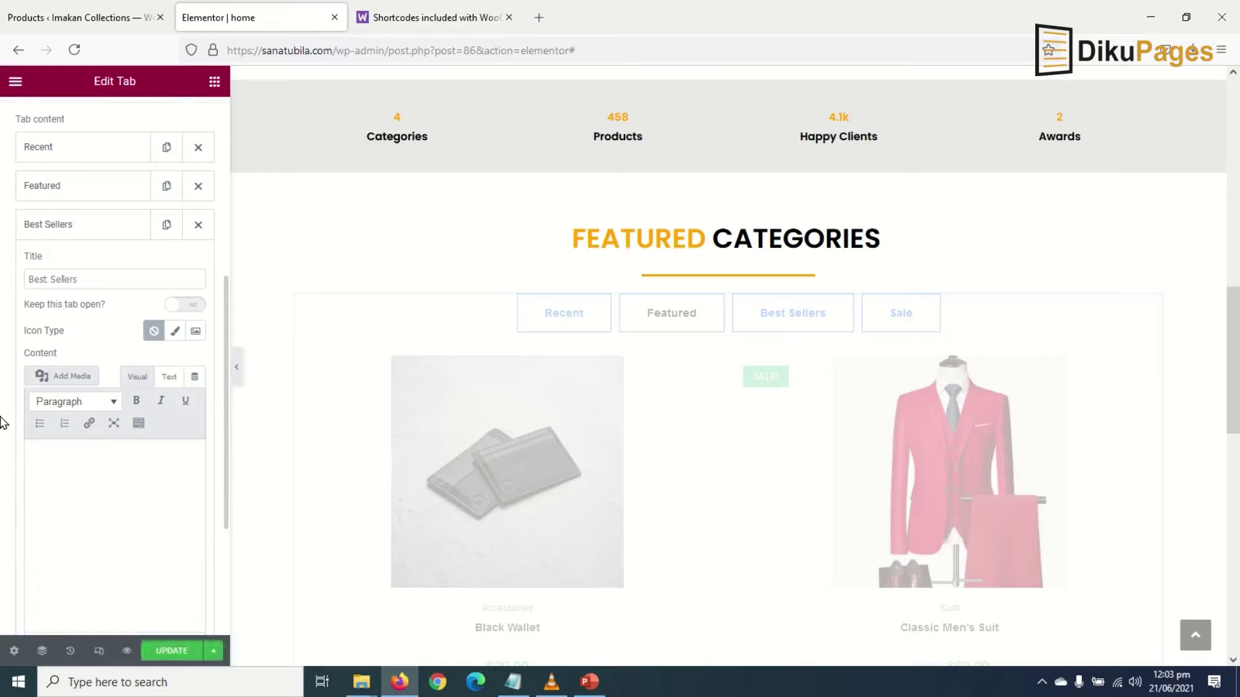
- Paste the best-selling shortcode into Best Sellers in Text mode and preview its three products
{"action": "left_click", "coordinate": [165, 380]}
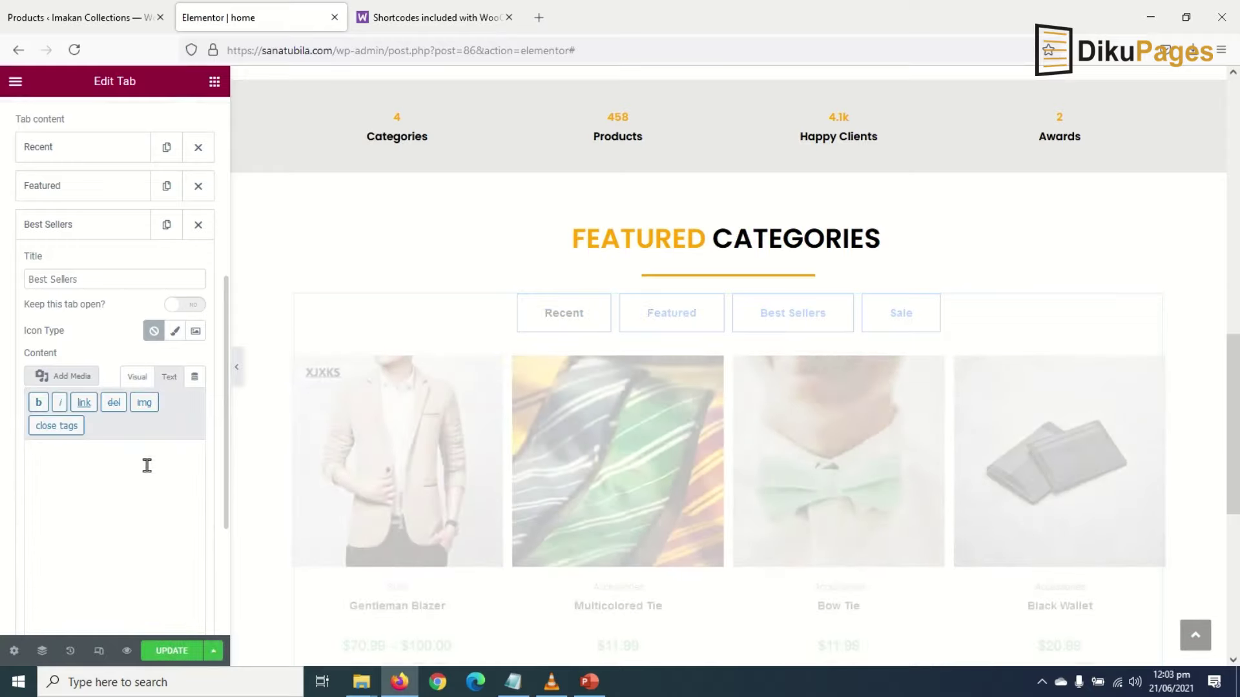
{"action": "key", "text": "ctrl+v"}
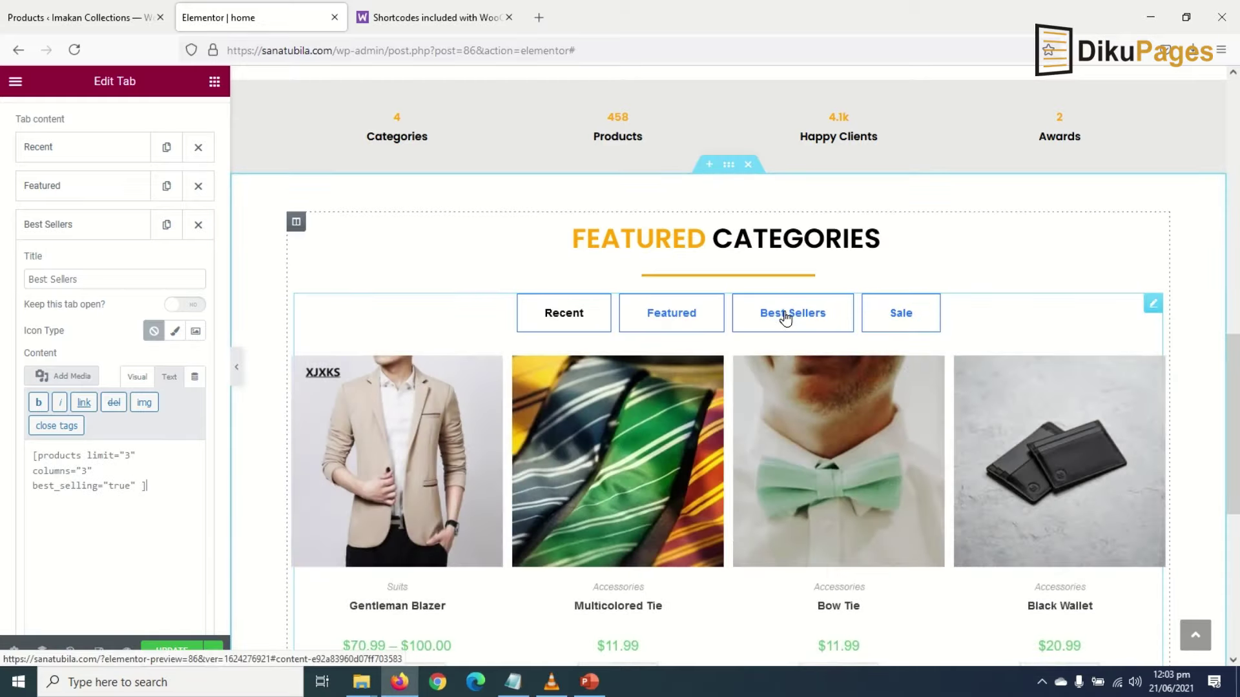
{"action": "left_click", "coordinate": [784, 315]}
{"action": "scroll", "coordinate": [775, 413], "scroll_direction": "down", "scroll_amount": 3}
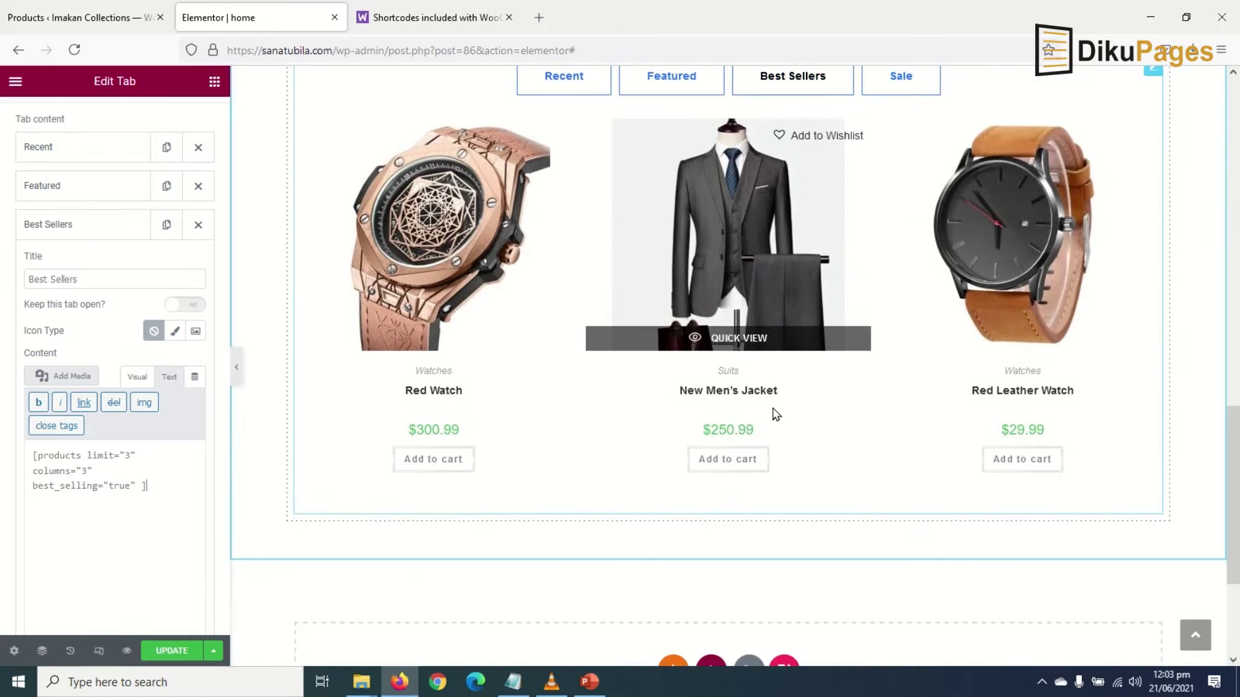
{"action": "scroll", "coordinate": [775, 413], "scroll_direction": "up", "scroll_amount": 3}
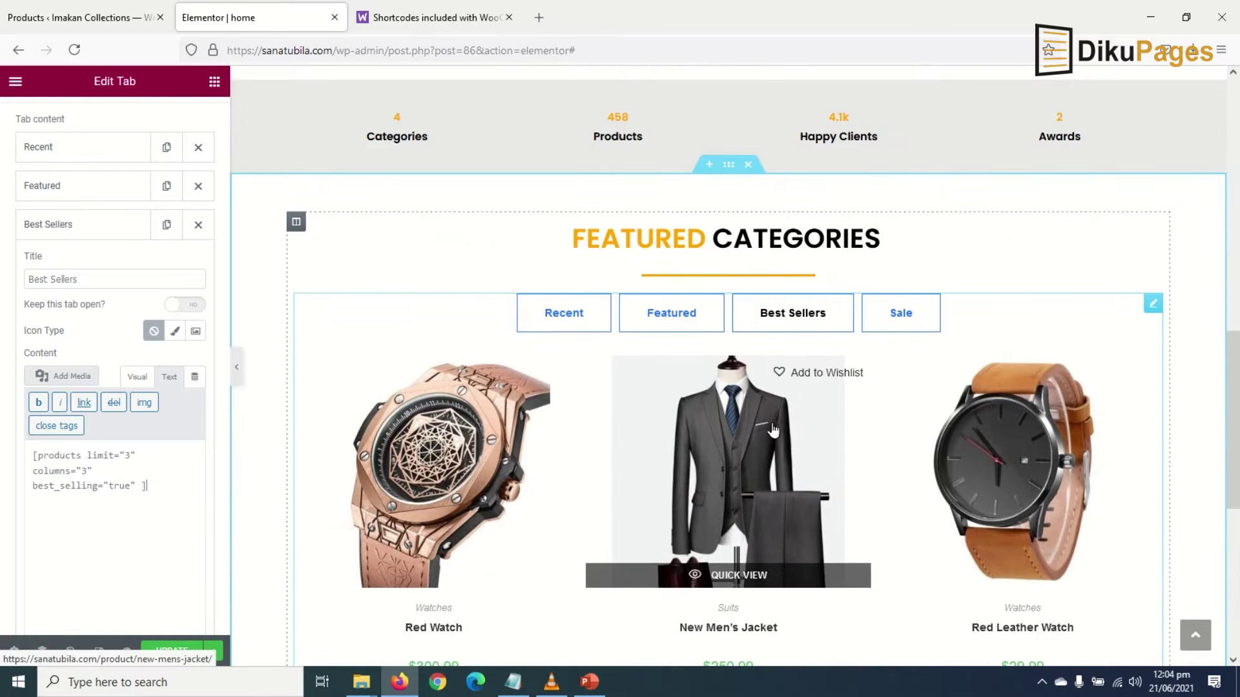
{"action": "scroll", "coordinate": [685, 516], "scroll_direction": "down", "scroll_amount": 5}
{"action": "scroll", "coordinate": [667, 520], "scroll_direction": "up", "scroll_amount": 3}
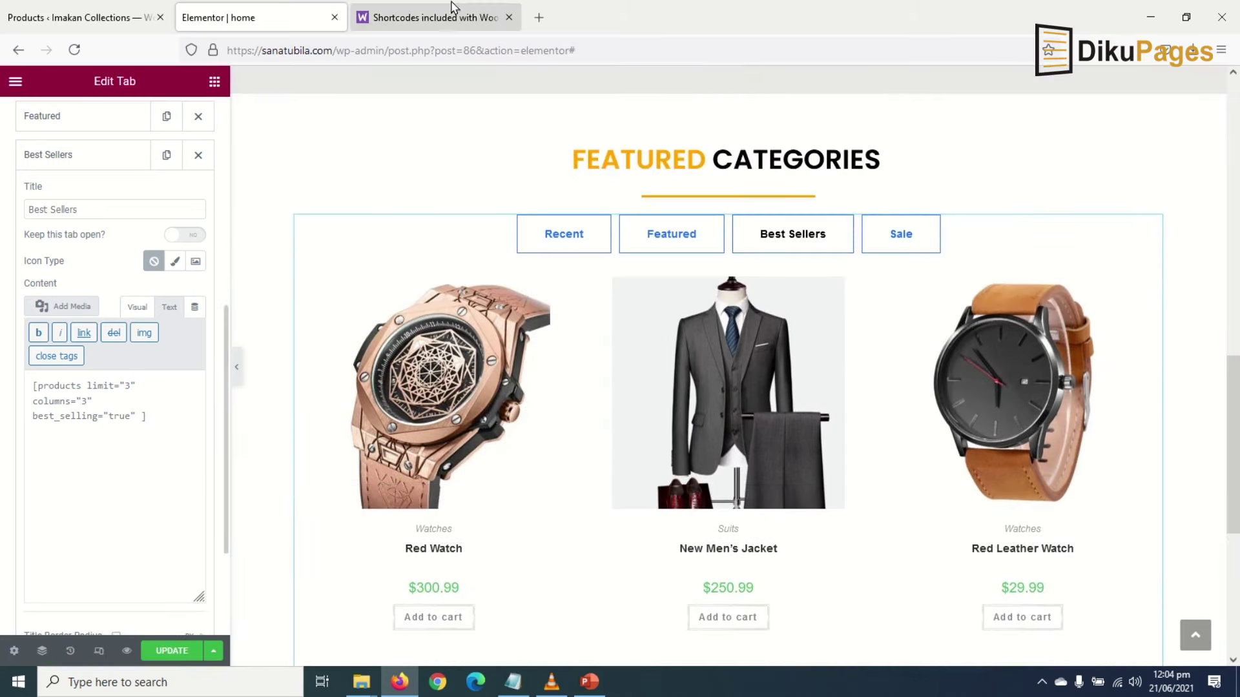
- Select the Scenario 1 on-sale products shortcode in the WooCommerce docs
{"action": "left_click", "coordinate": [431, 25]}
{"action": "scroll", "coordinate": [378, 283], "scroll_direction": "up", "scroll_amount": 15}
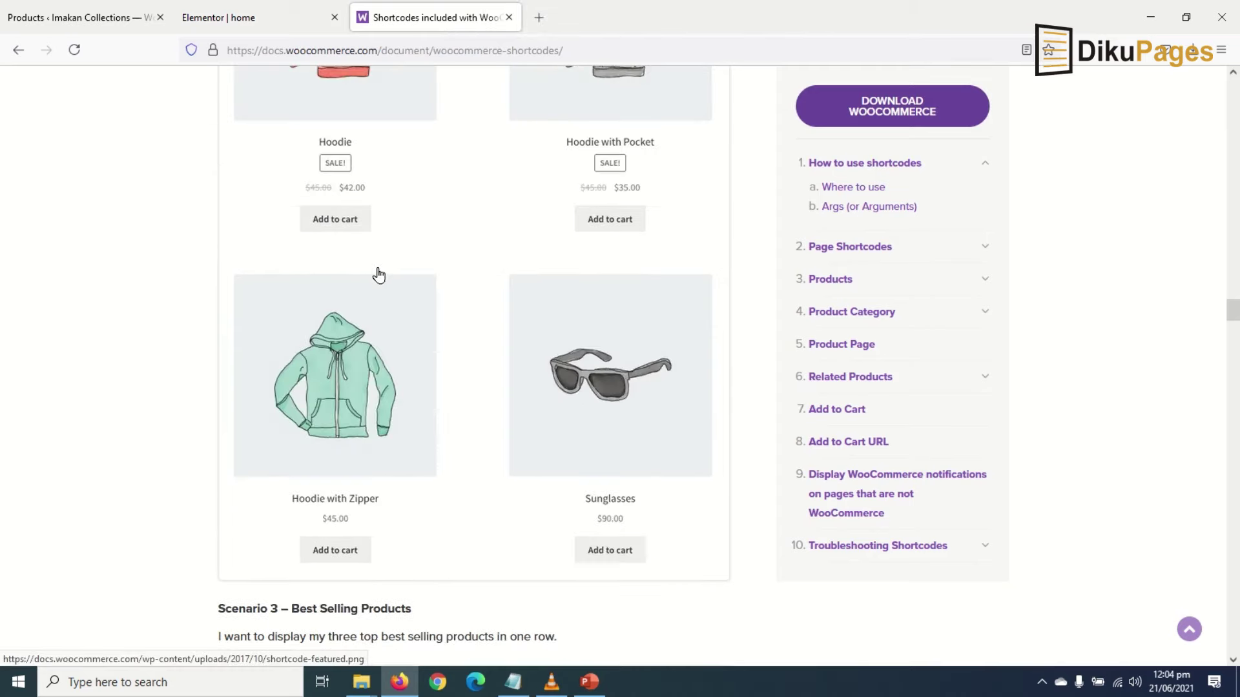
{"action": "triple_click", "coordinate": [343, 433]}
{"action": "key", "text": "ctrl+c"}
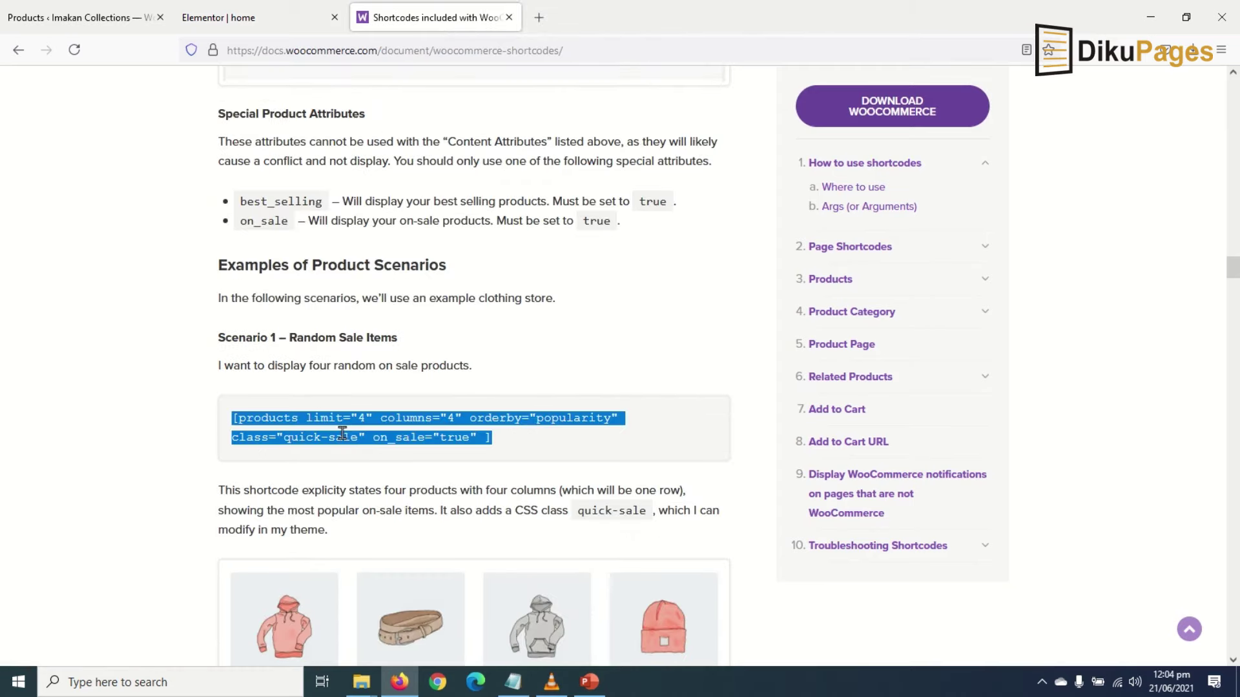
- Expand the Sale item and delete all of its placeholder text
{"action": "left_click", "coordinate": [203, 29]}
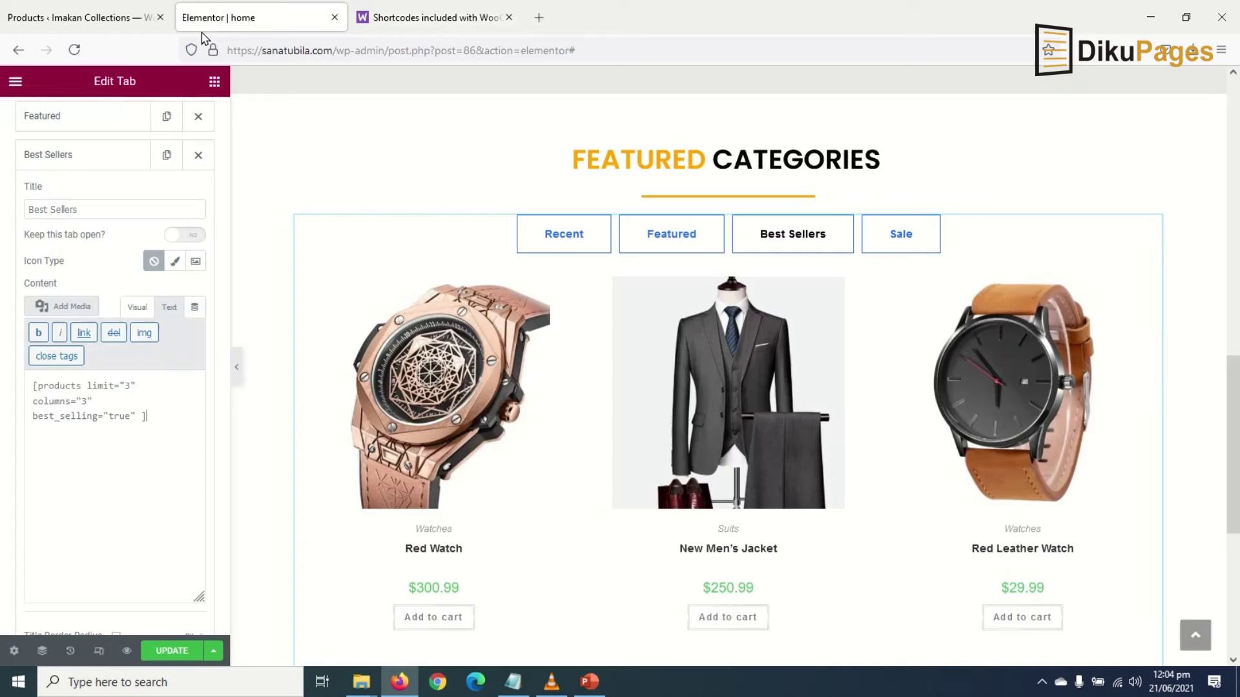
{"action": "scroll", "coordinate": [116, 387], "scroll_direction": "down", "scroll_amount": 3}
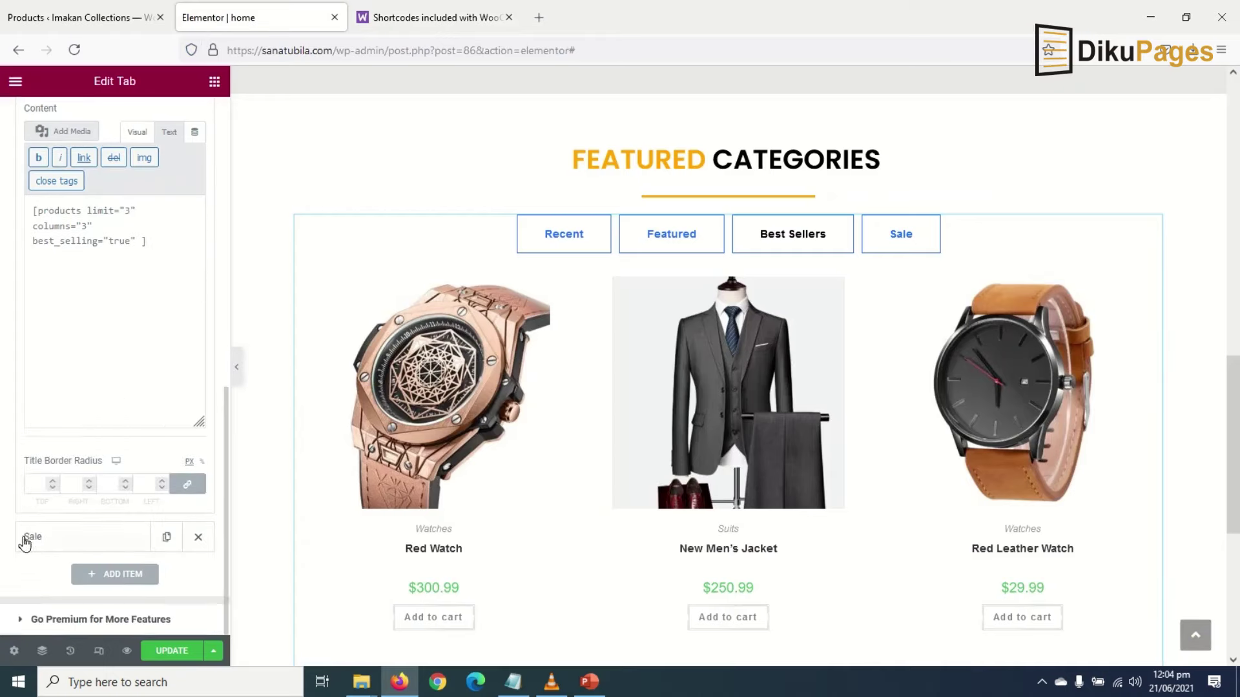
{"action": "left_click", "coordinate": [55, 542]}
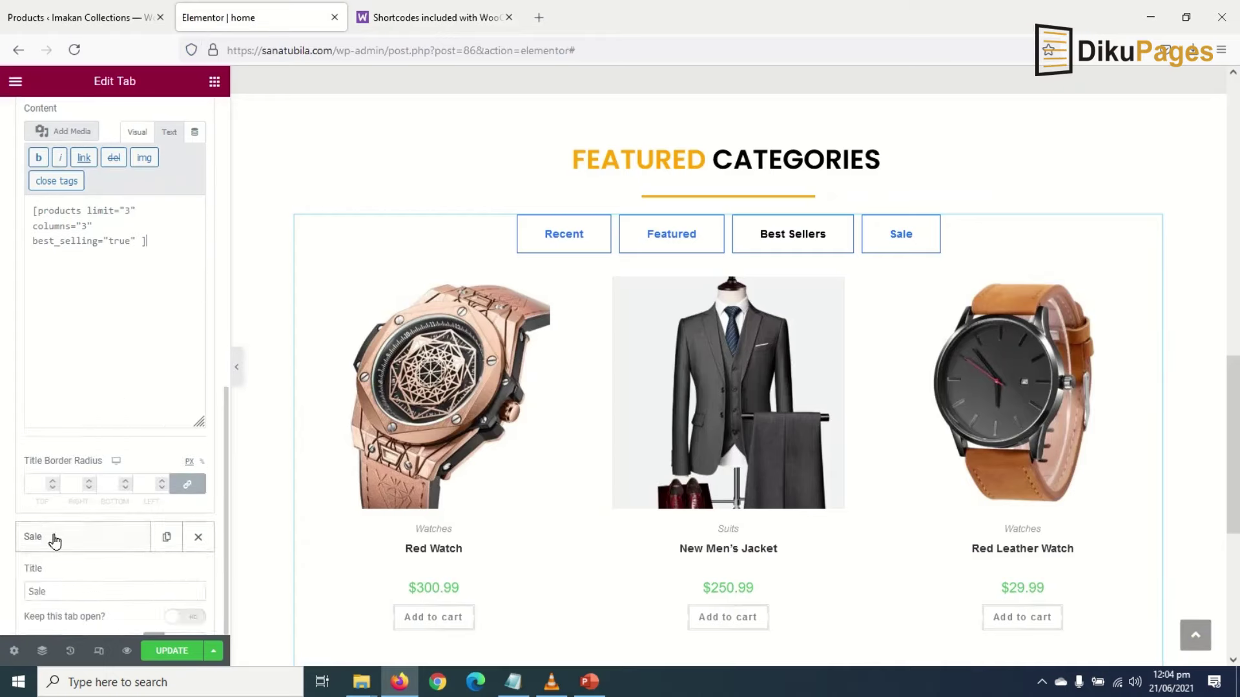
{"action": "scroll", "coordinate": [38, 526], "scroll_direction": "down", "scroll_amount": 4}
{"action": "scroll", "coordinate": [129, 420], "scroll_direction": "down", "scroll_amount": 2}
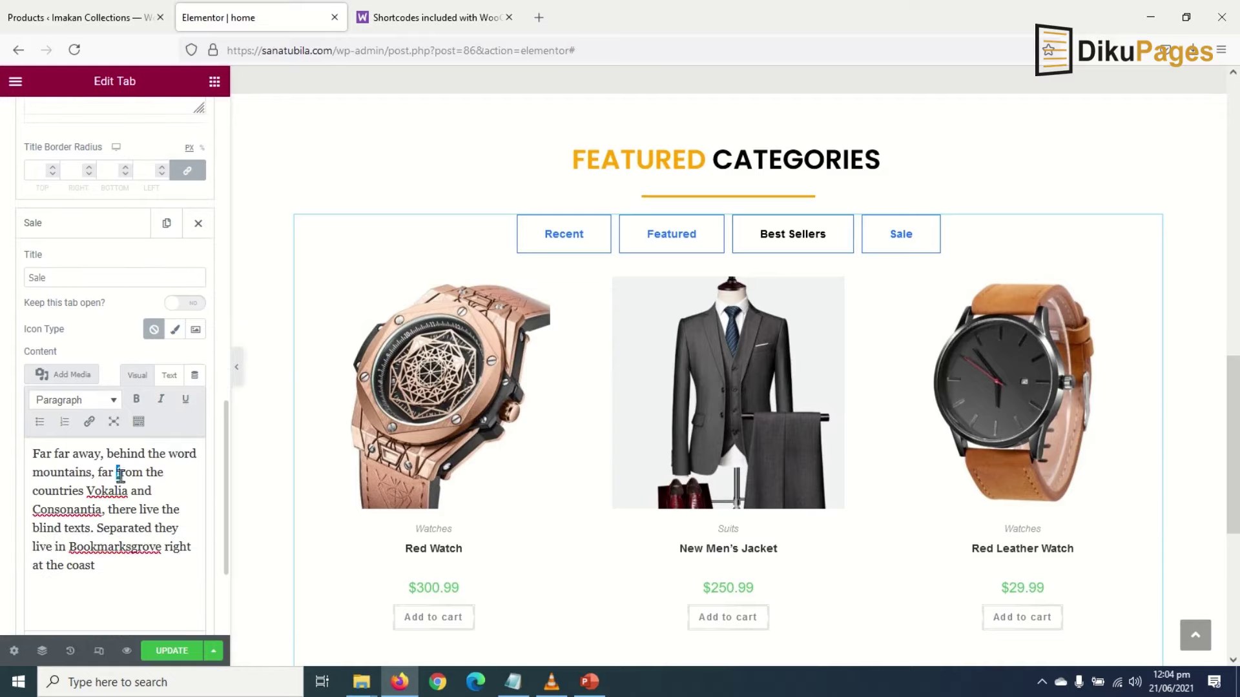
{"action": "key", "text": "ctrl+a"}
{"action": "key", "text": "BackSpace"}
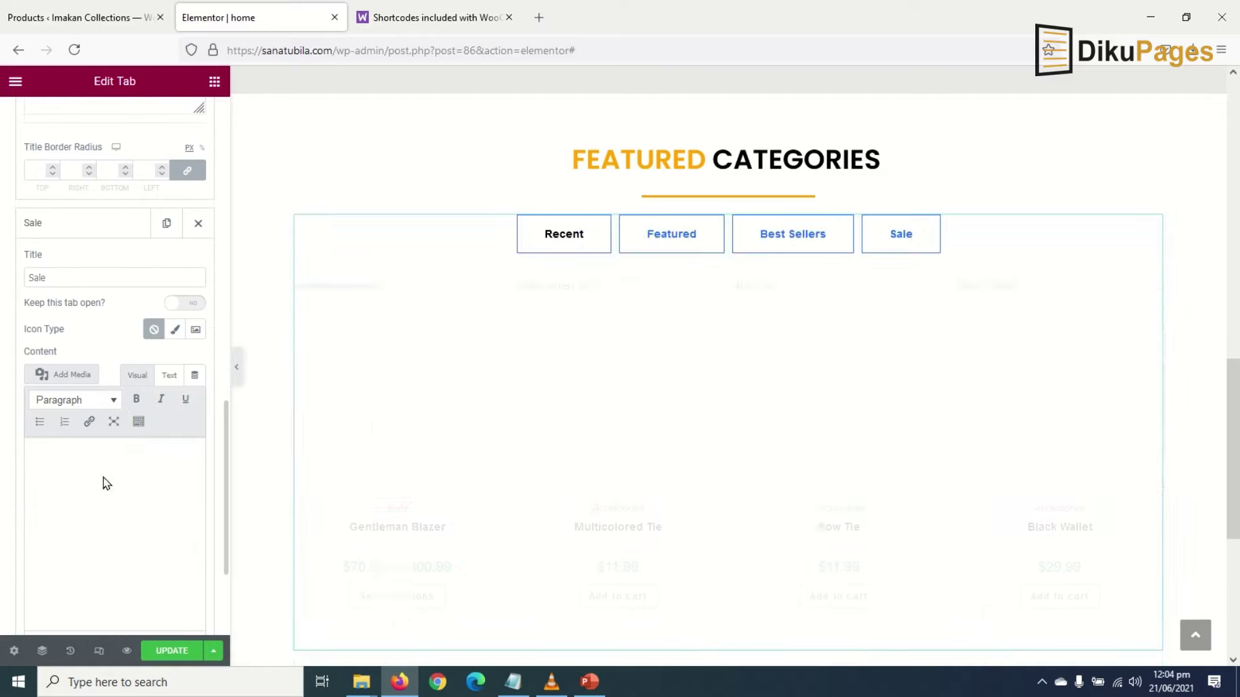
- Paste the on-sale shortcode in Text mode and preview the Sale tab's Classic Men's Suit
{"action": "left_click", "coordinate": [182, 374]}
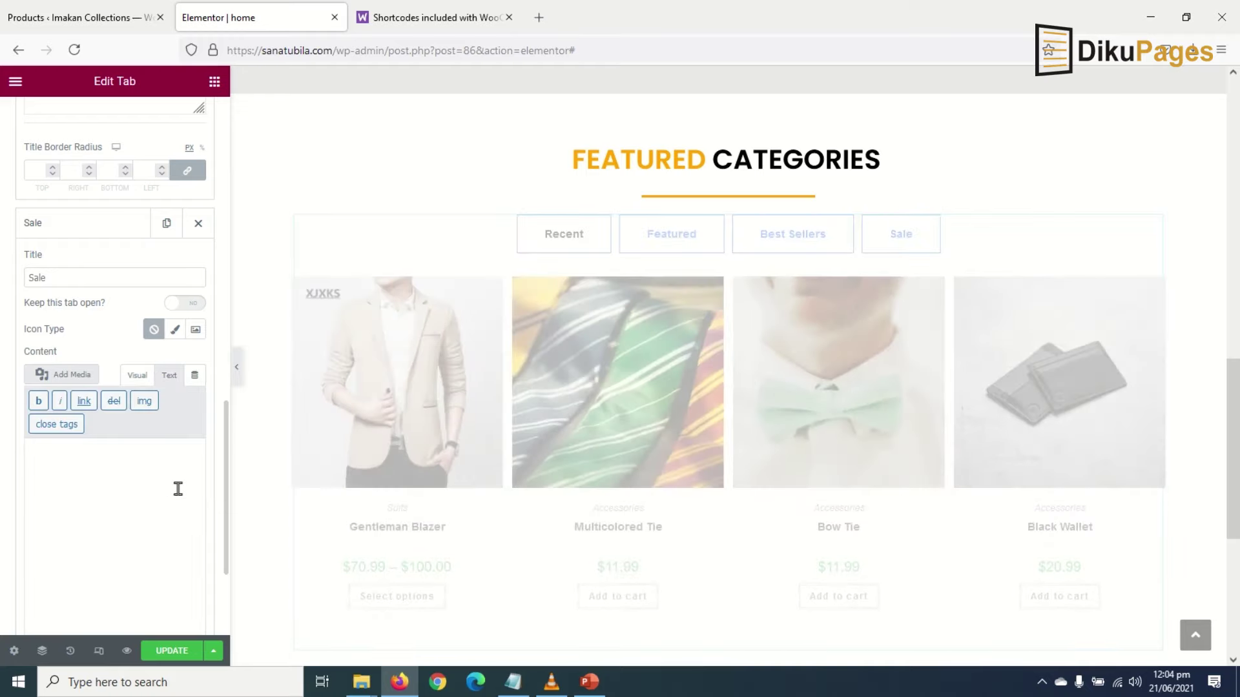
{"action": "key", "text": "ctrl+v"}
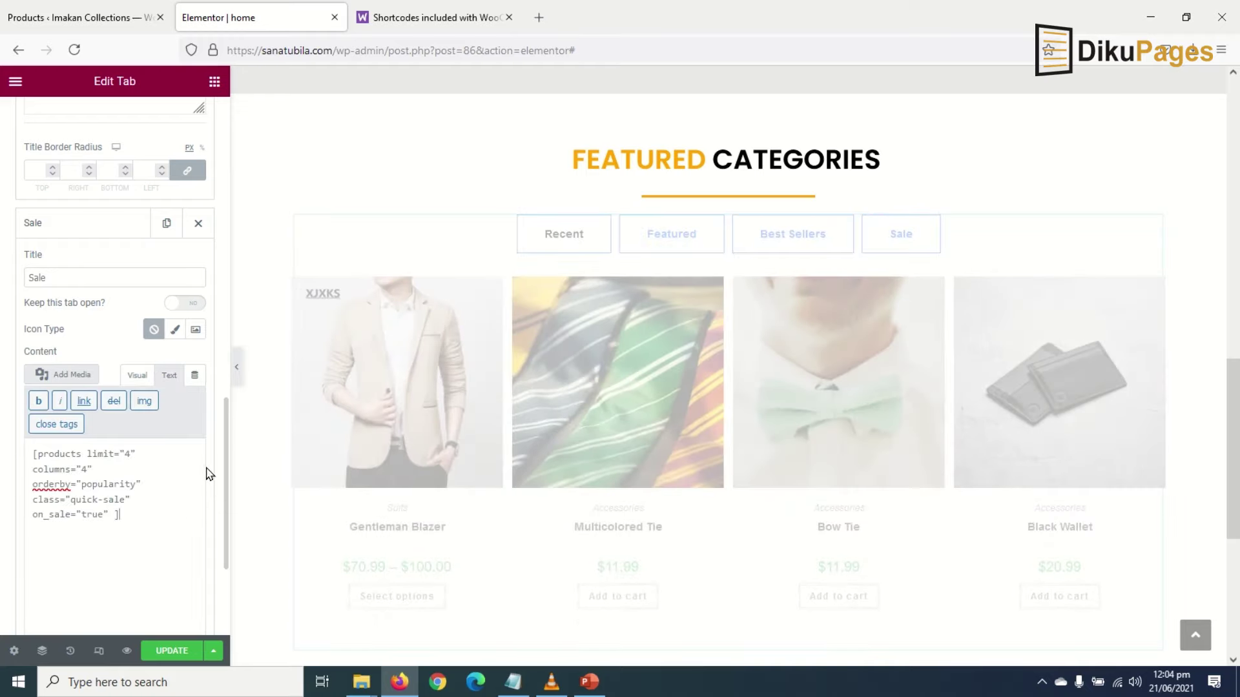
{"action": "left_click", "coordinate": [354, 451]}
{"action": "left_click", "coordinate": [913, 259]}
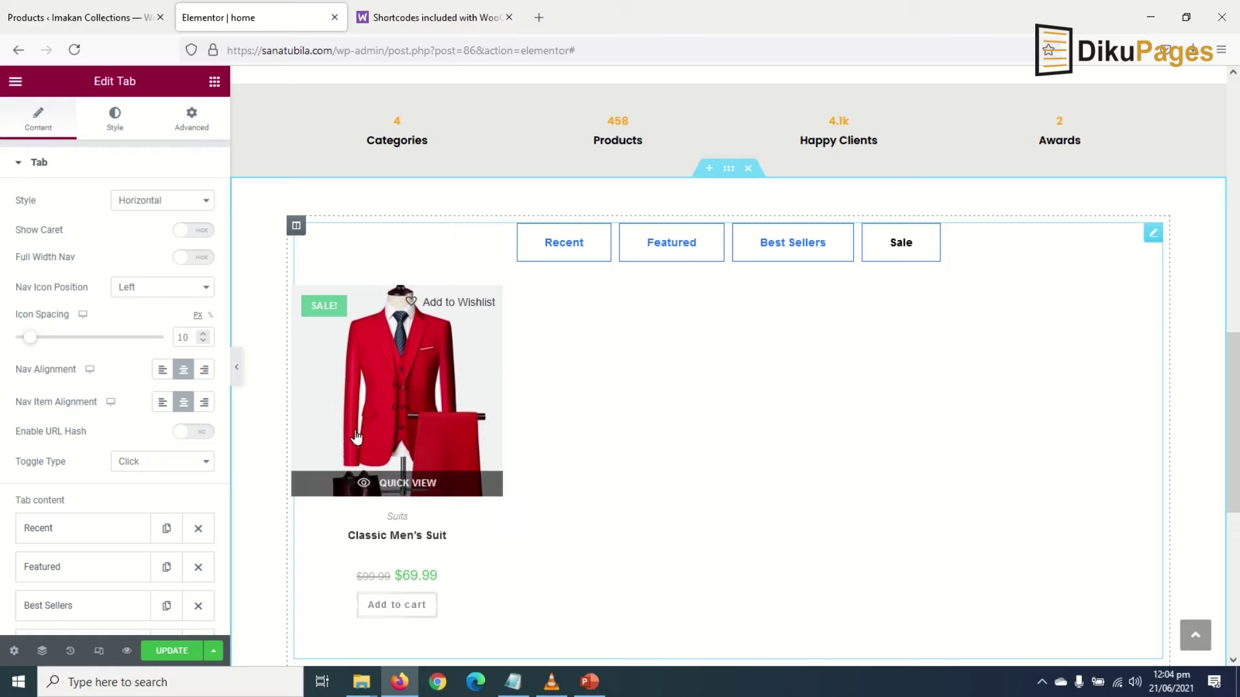
{"action": "scroll", "coordinate": [126, 538], "scroll_direction": "down", "scroll_amount": 2}
{"action": "scroll", "coordinate": [126, 538], "scroll_direction": "down", "scroll_amount": 1}
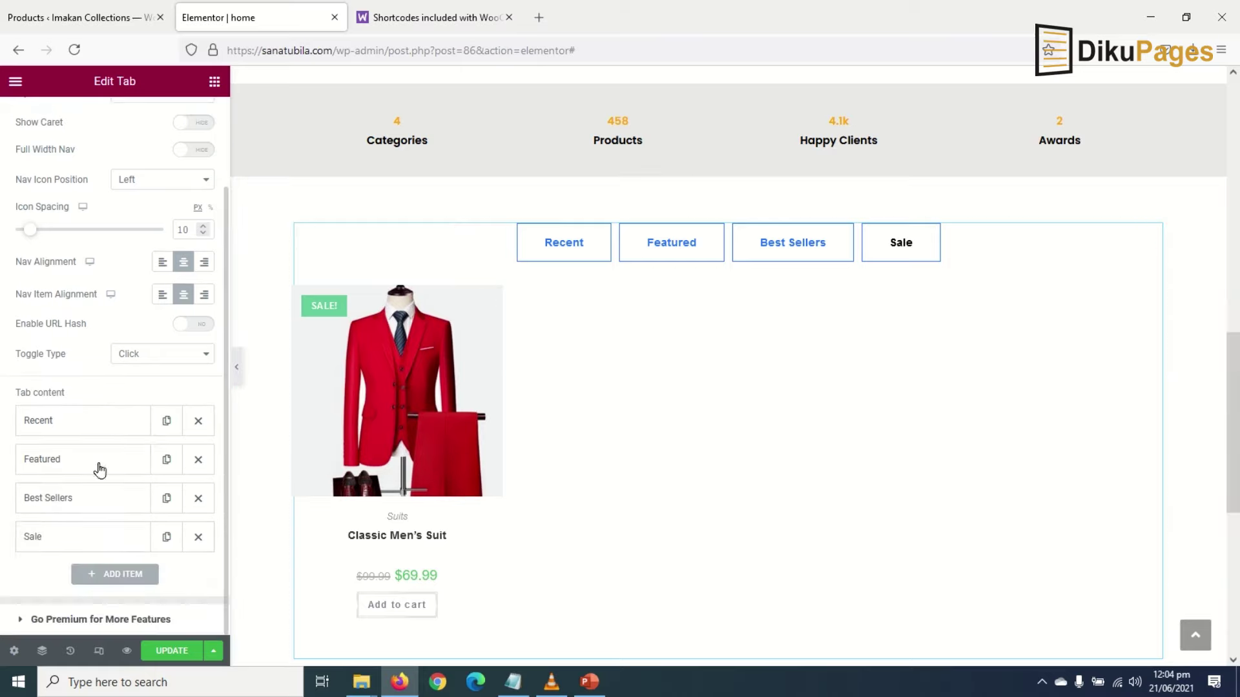
- Change the Recent tab's shortcode from limit="4" to limit="8" in Text mode
{"action": "left_click", "coordinate": [83, 421]}
{"action": "scroll", "coordinate": [86, 429], "scroll_direction": "down", "scroll_amount": 4}
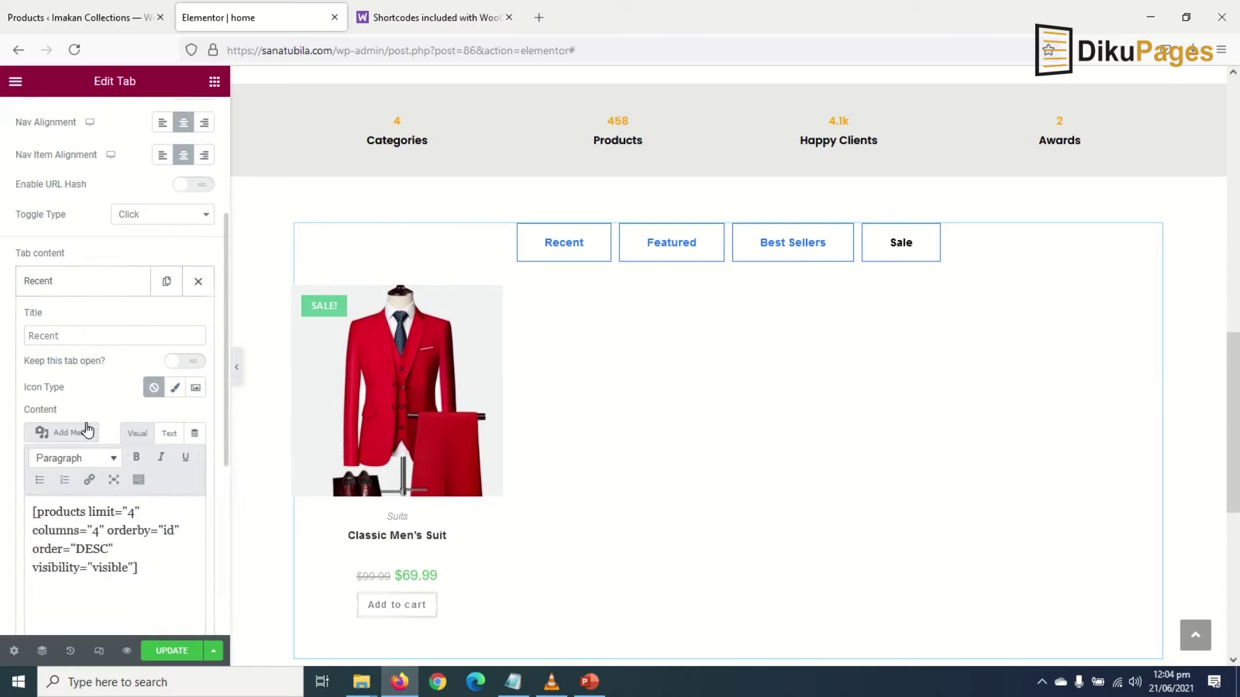
{"action": "scroll", "coordinate": [147, 439], "scroll_direction": "down", "scroll_amount": 2}
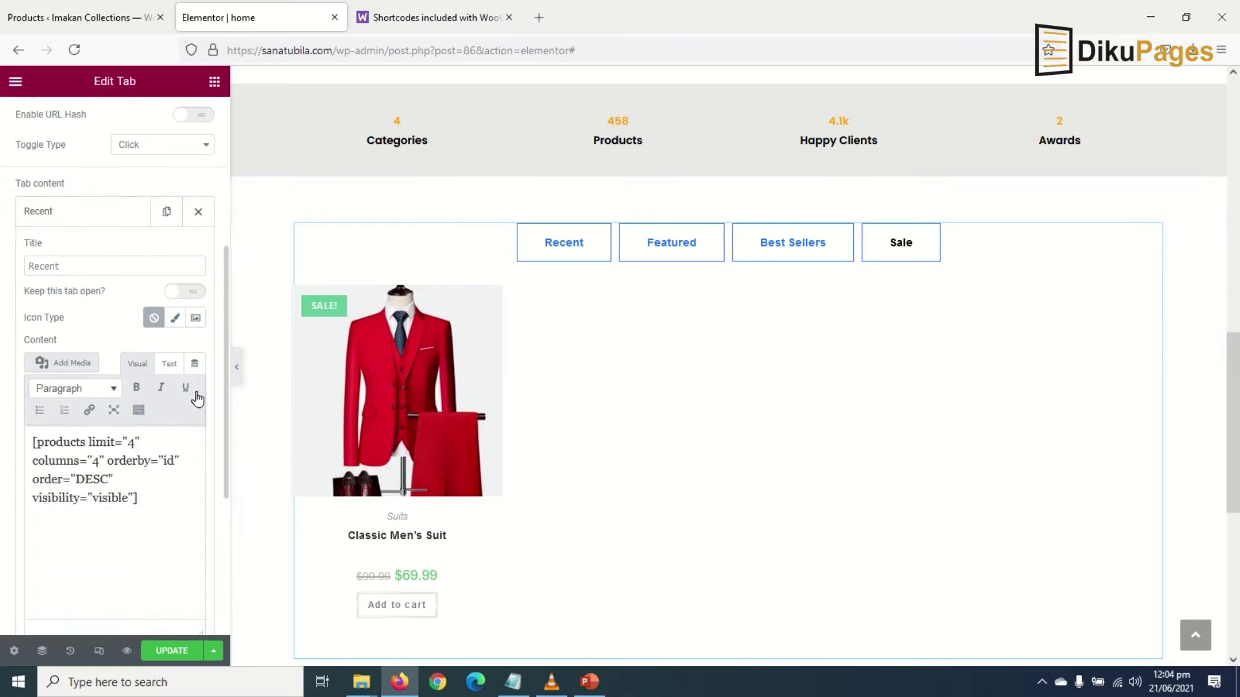
{"action": "left_click", "coordinate": [170, 366]}
{"action": "scroll", "coordinate": [84, 451], "scroll_direction": "down", "scroll_amount": 3}
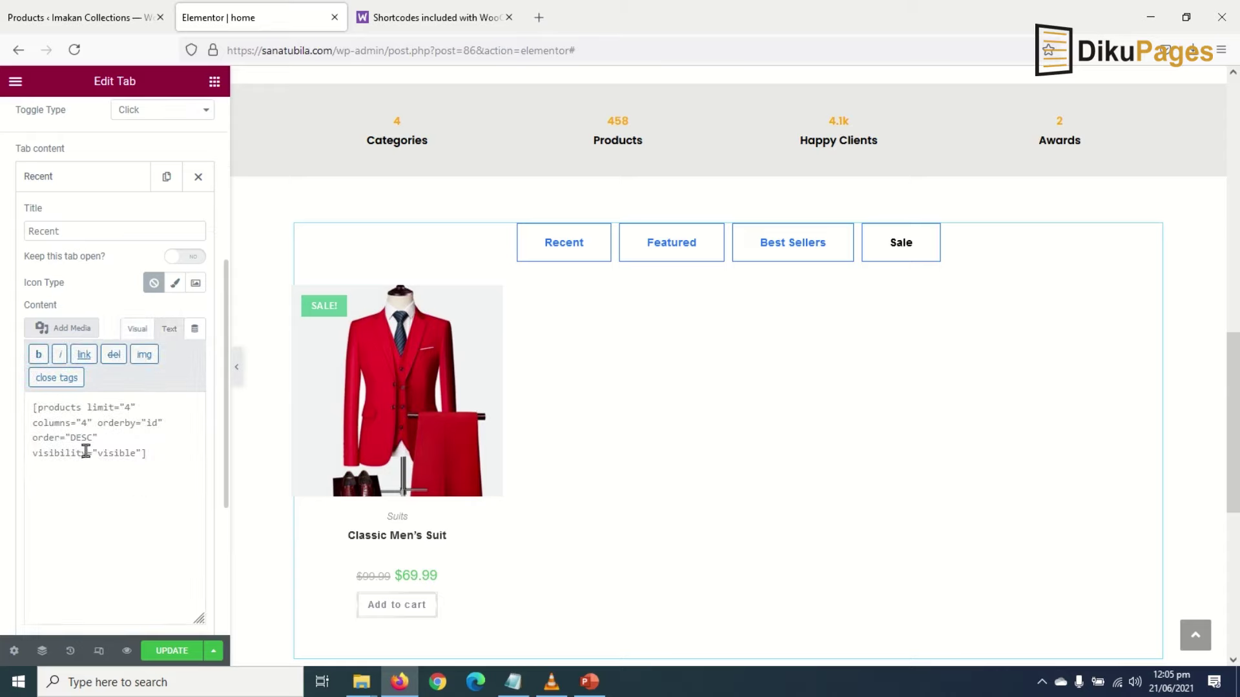
{"action": "scroll", "coordinate": [80, 414], "scroll_direction": "up", "scroll_amount": 2}
{"action": "scroll", "coordinate": [97, 394], "scroll_direction": "down", "scroll_amount": 3}
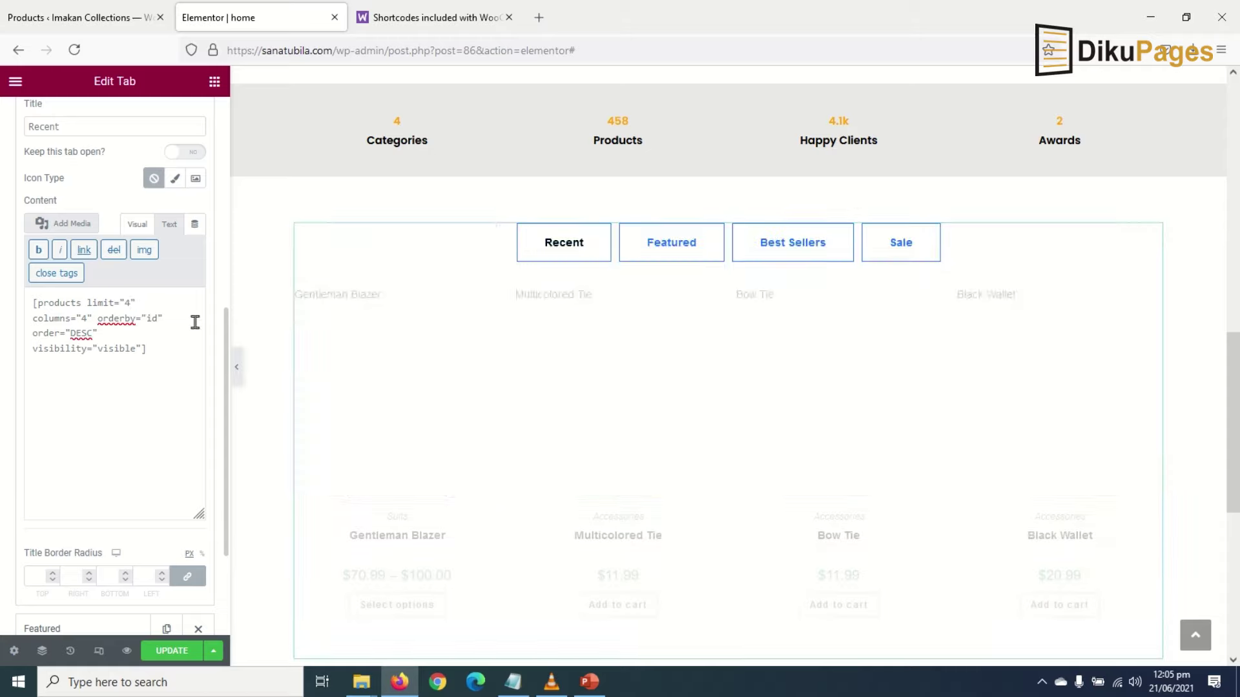
{"action": "key", "text": "BackSpace"}
{"action": "type", "text": "8"}
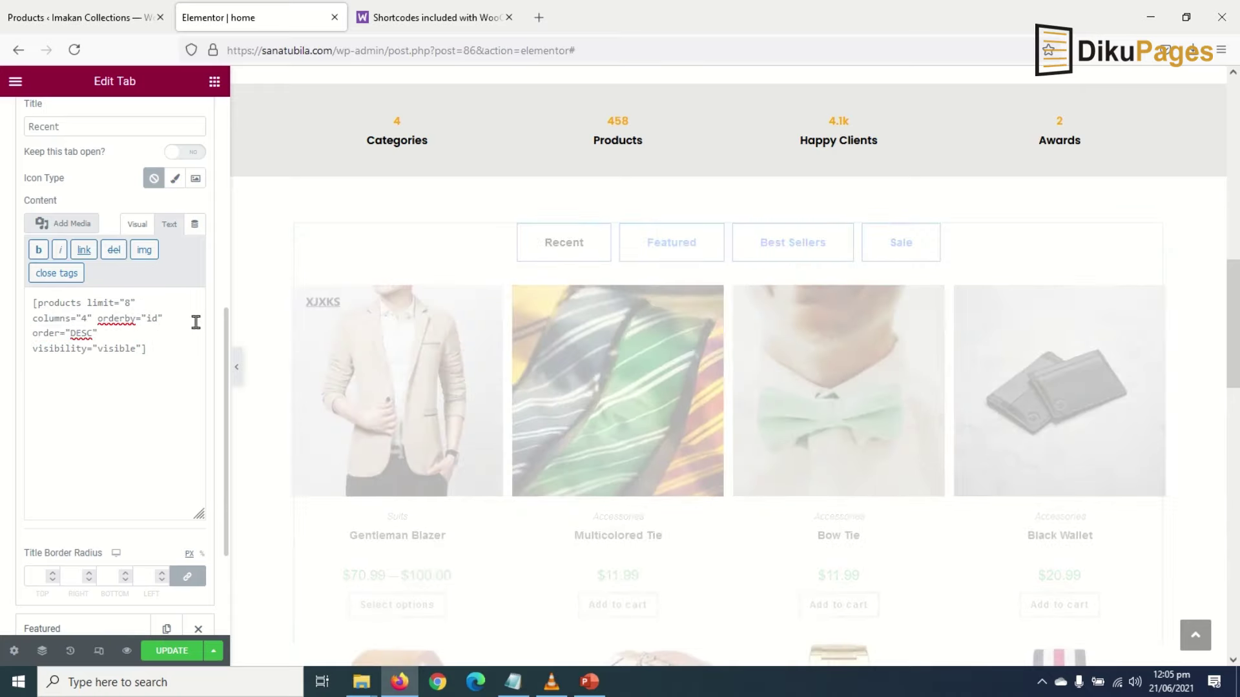
{"action": "scroll", "coordinate": [482, 420], "scroll_direction": "down", "scroll_amount": 10}
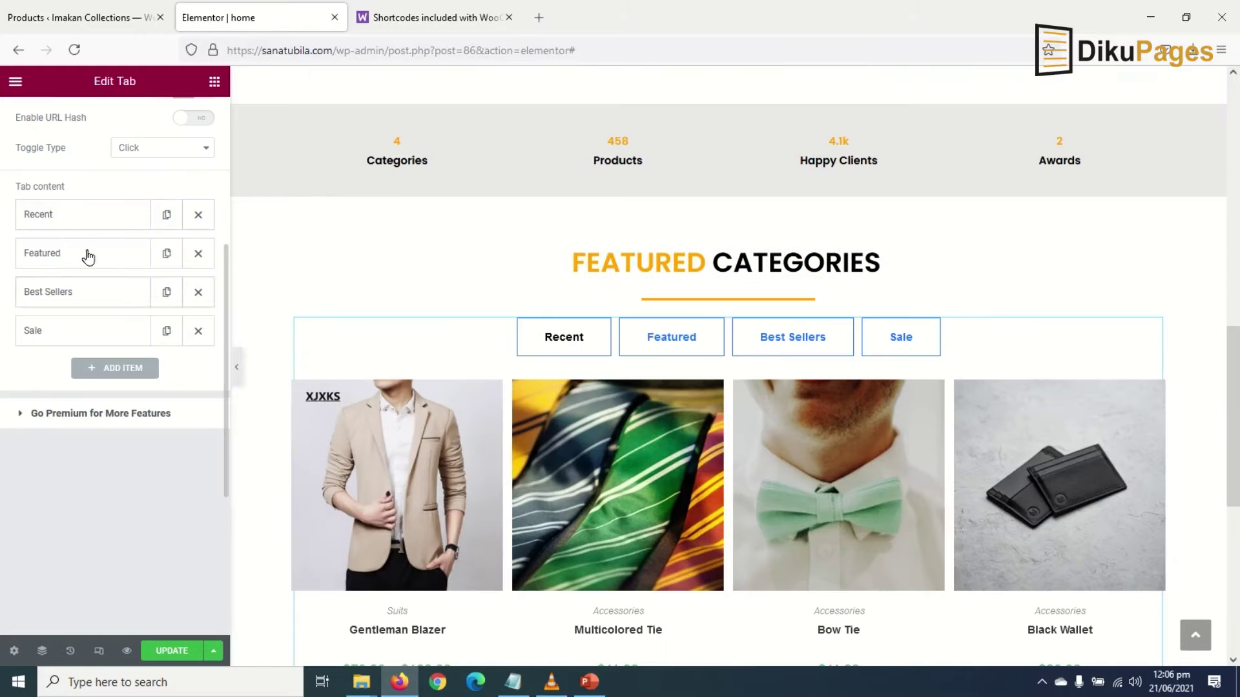
- Set the Featured shortcode to limit="8" and columns="4", then preview the Featured tab
{"action": "left_click", "coordinate": [88, 255]}
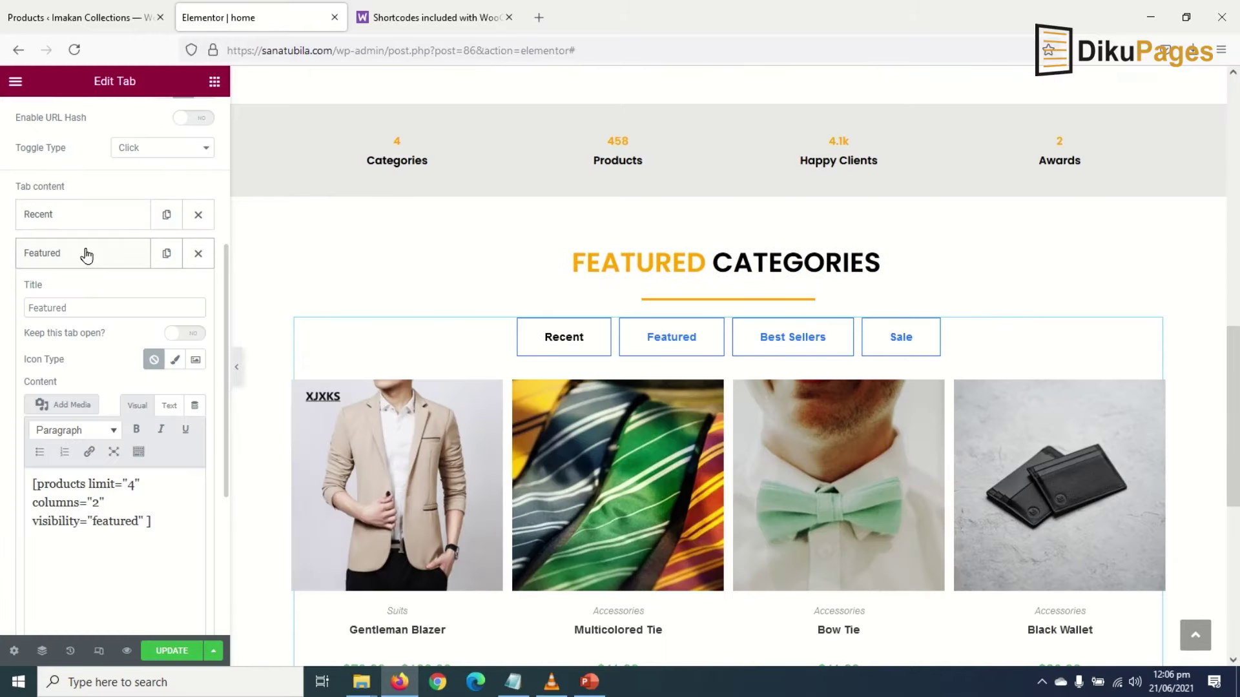
{"action": "left_click", "coordinate": [169, 407]}
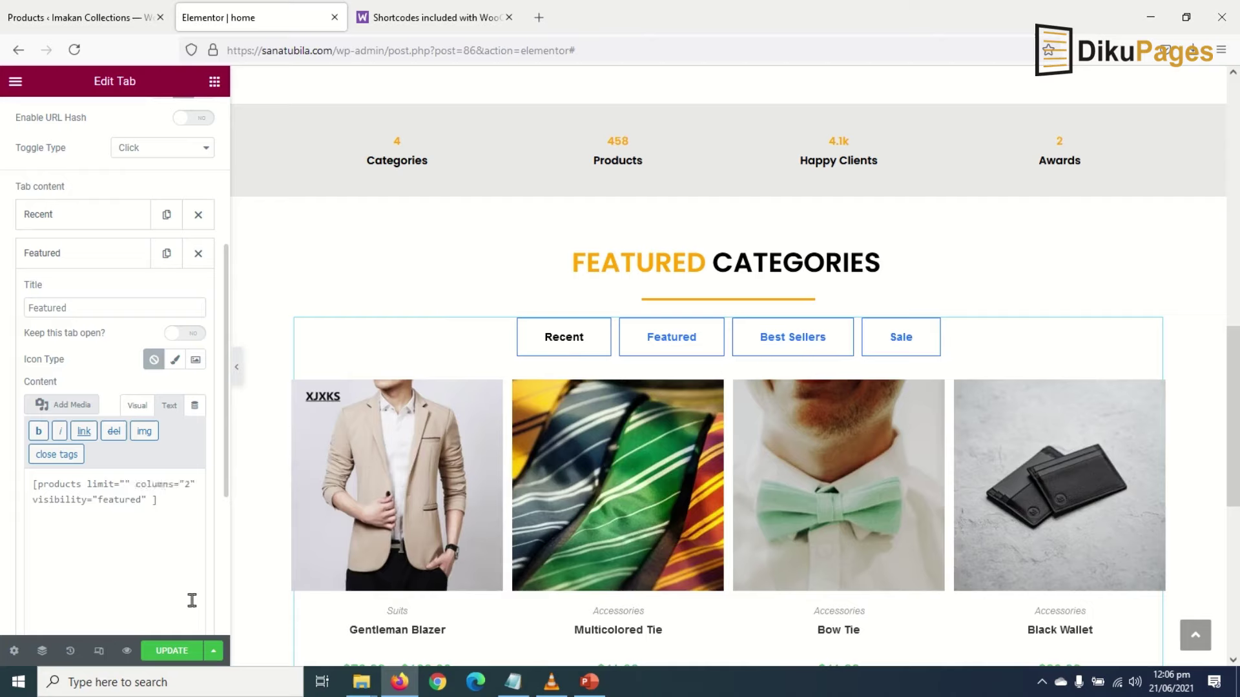
{"action": "type", "text": "8"}
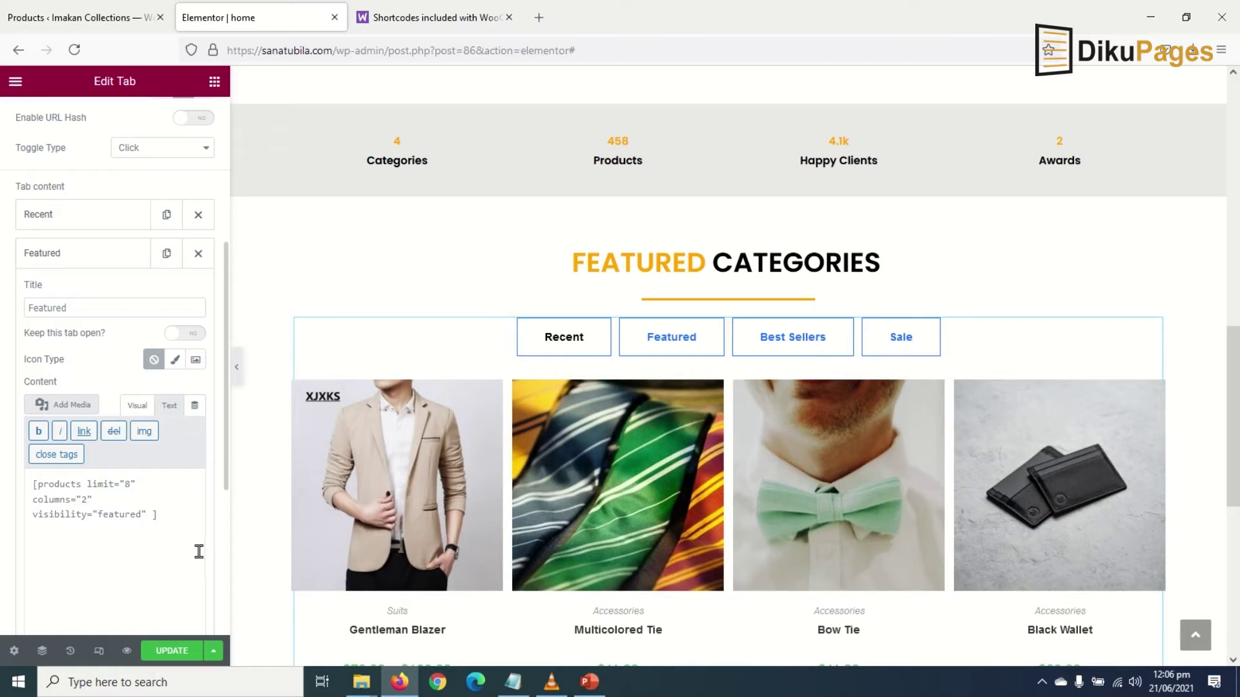
{"action": "key", "text": "BackSpace"}
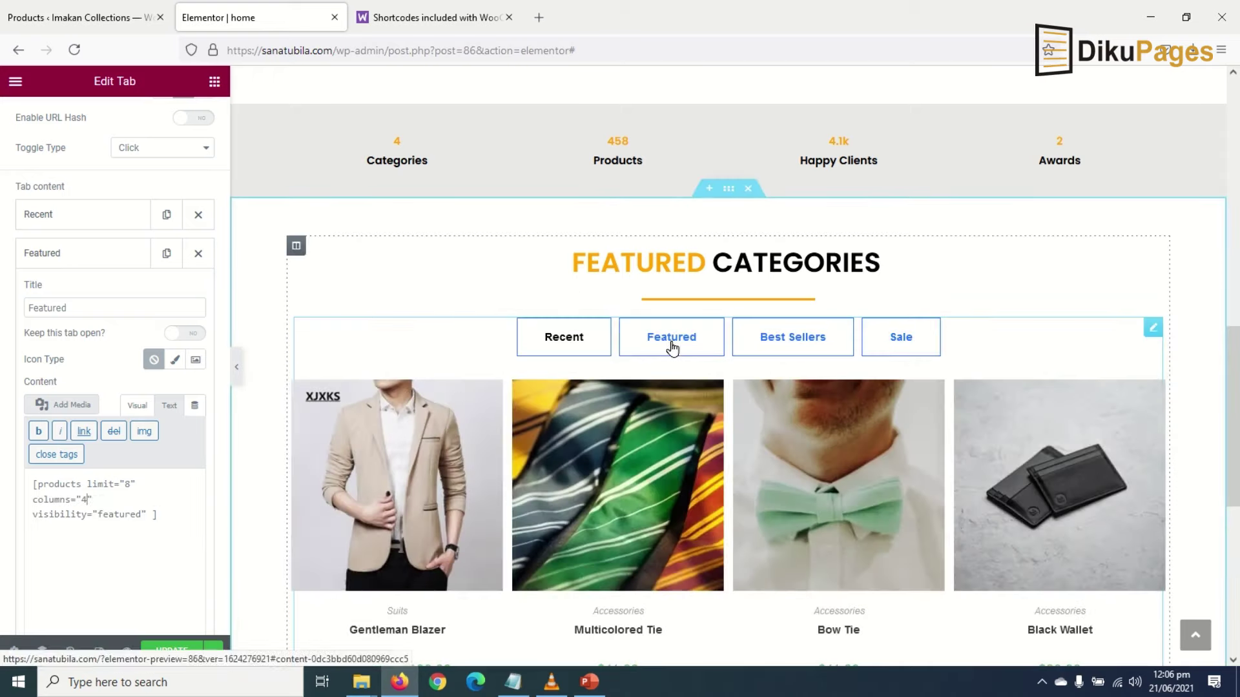
{"action": "scroll", "coordinate": [686, 502], "scroll_direction": "down", "scroll_amount": 1}
{"action": "scroll", "coordinate": [686, 502], "scroll_direction": "down", "scroll_amount": 1}
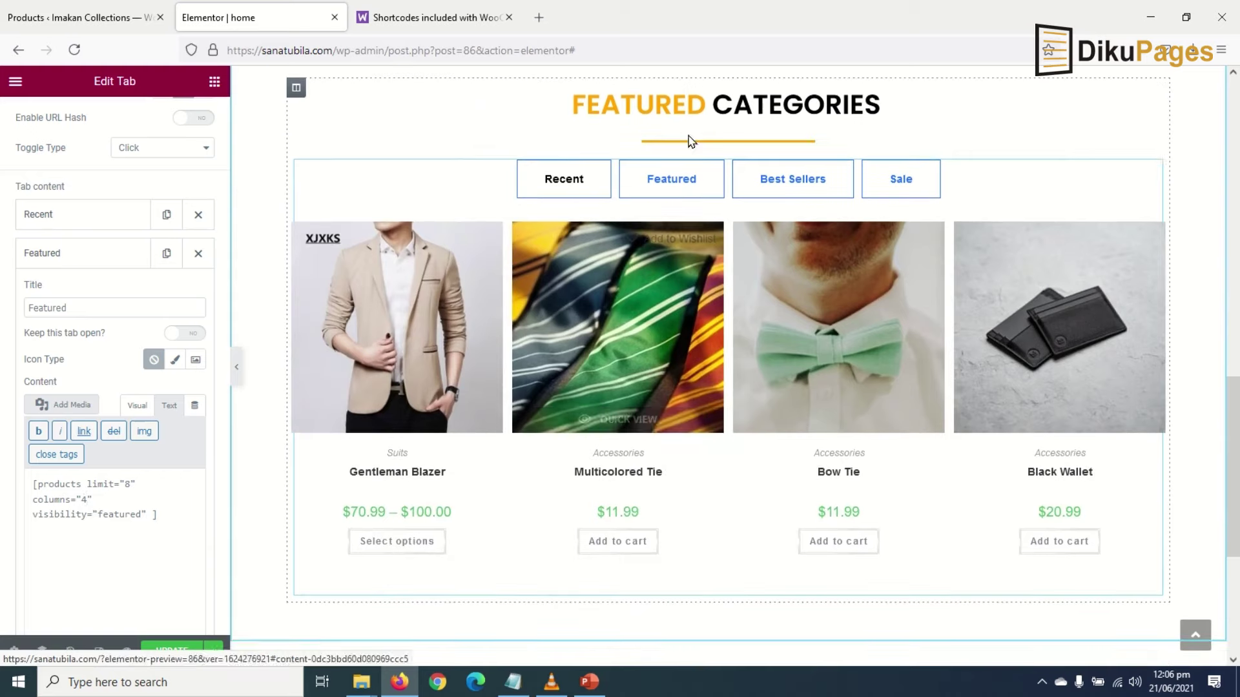
{"action": "left_click", "coordinate": [673, 180]}
{"action": "scroll", "coordinate": [676, 319], "scroll_direction": "down", "scroll_amount": 3}
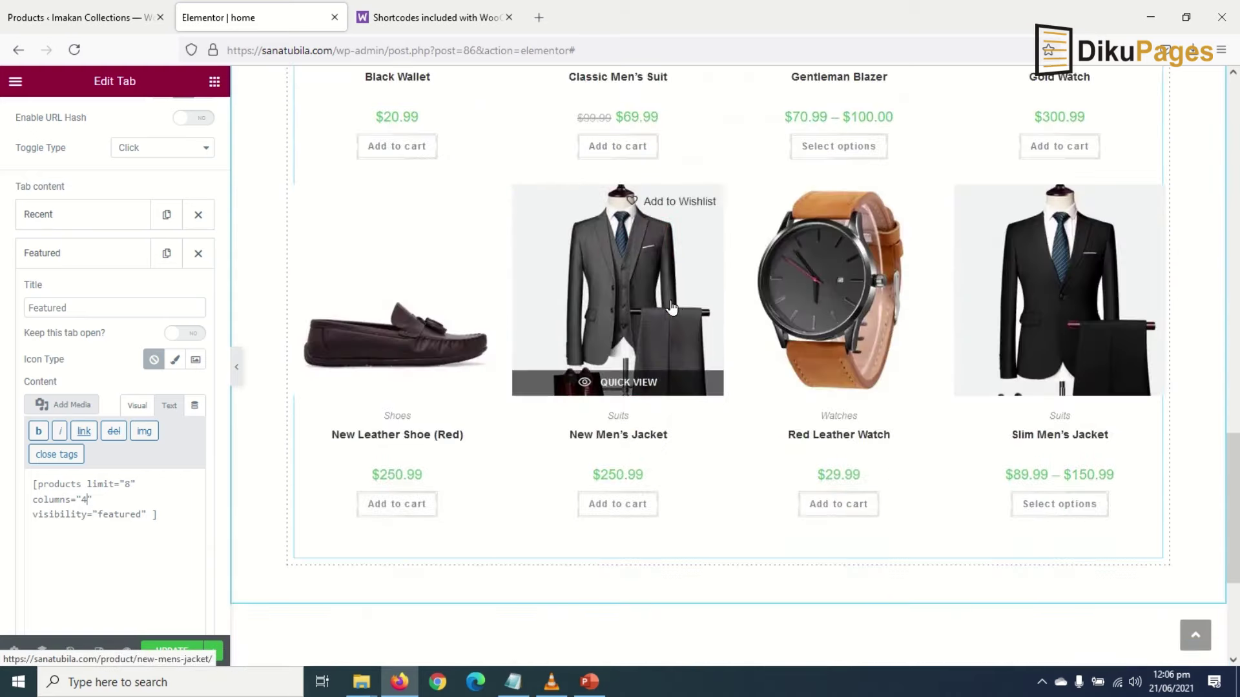
{"action": "scroll", "coordinate": [673, 202], "scroll_direction": "up", "scroll_amount": 4}
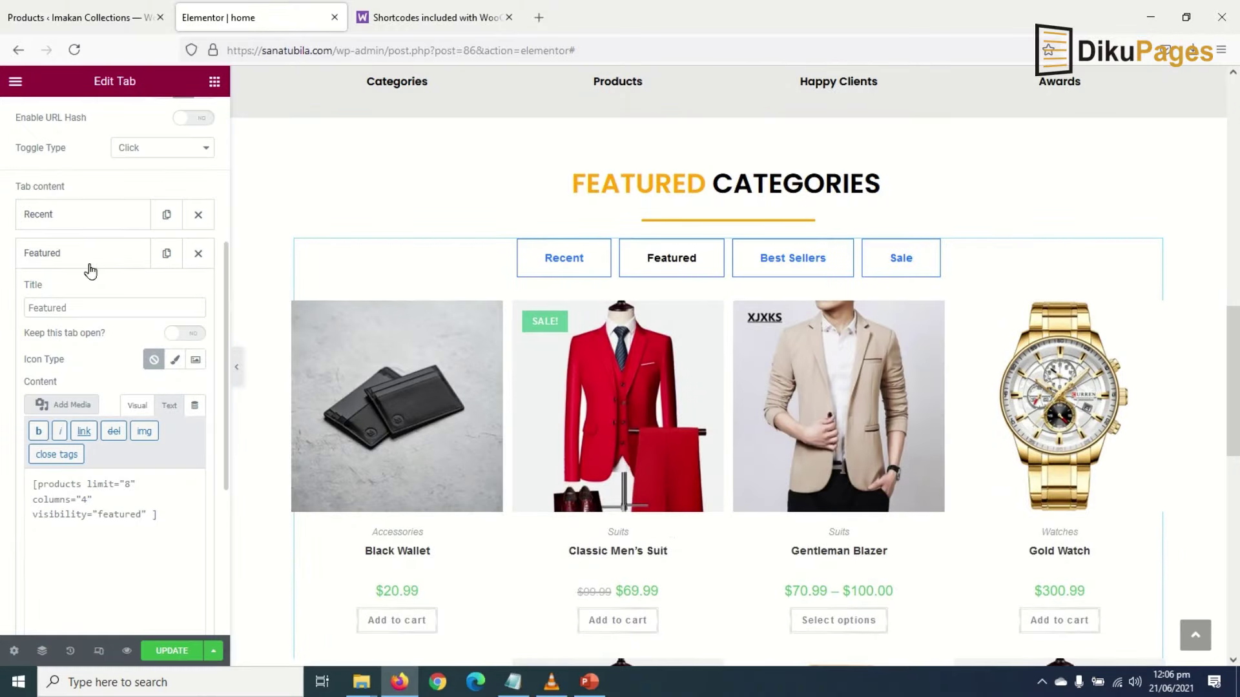
{"action": "left_click", "coordinate": [79, 260]}
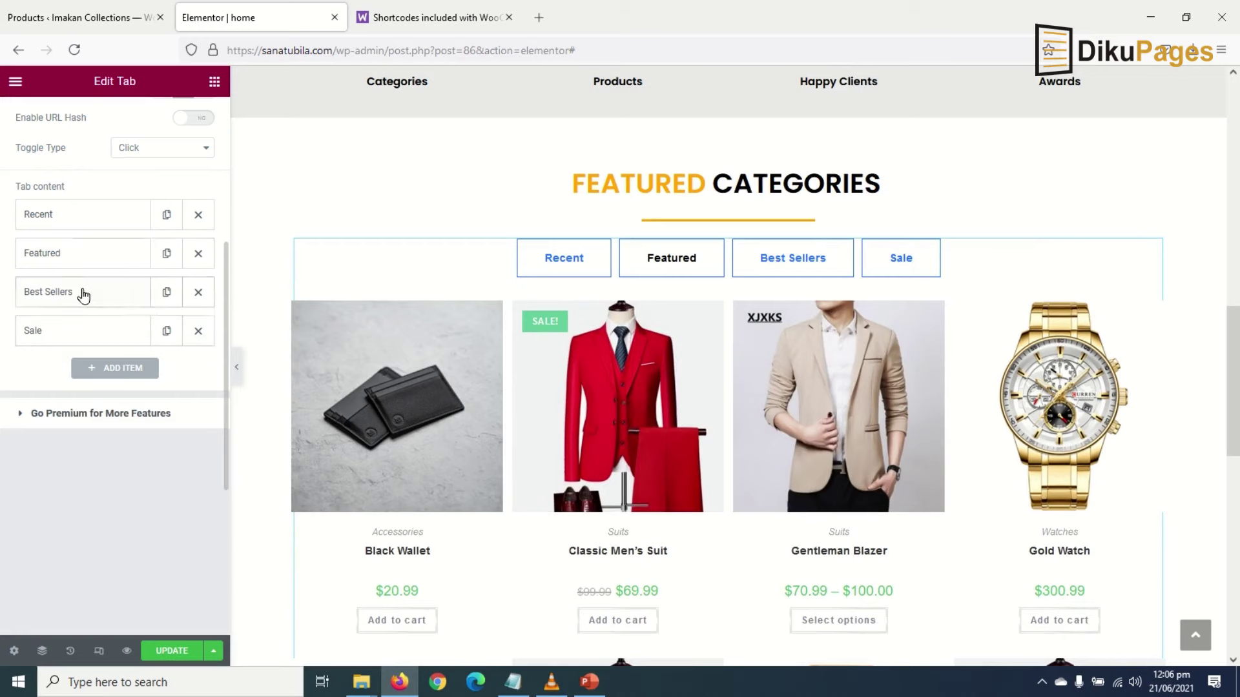
- Preview the Best Sellers and Sale tabs to confirm each displays its products
{"action": "left_click", "coordinate": [83, 294]}
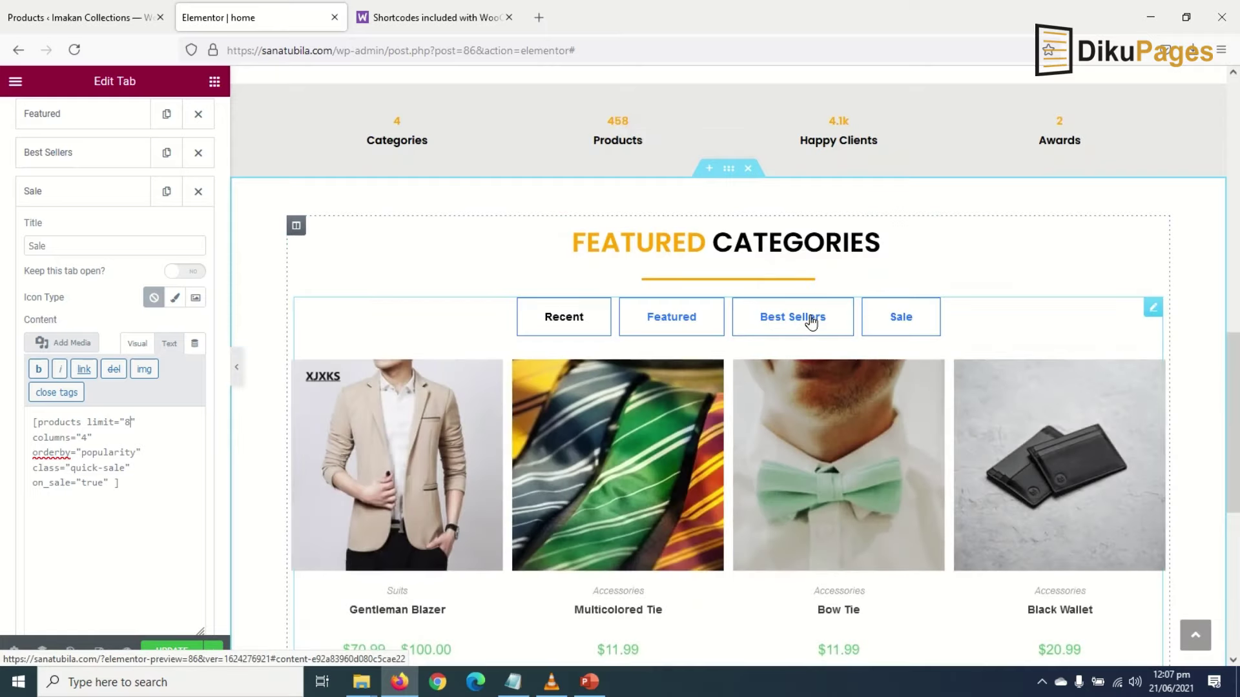
{"action": "left_click", "coordinate": [812, 321]}
{"action": "scroll", "coordinate": [821, 321], "scroll_direction": "down", "scroll_amount": 5}
{"action": "scroll", "coordinate": [827, 401], "scroll_direction": "up", "scroll_amount": 2}
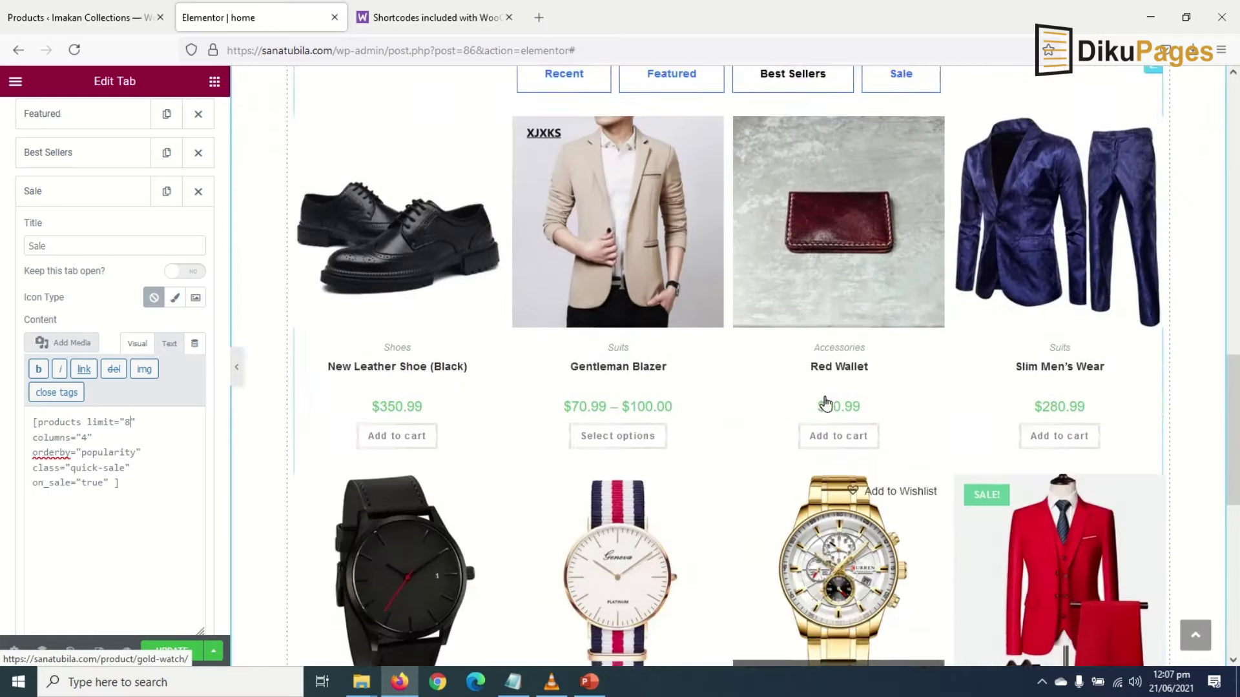
{"action": "scroll", "coordinate": [827, 401], "scroll_direction": "up", "scroll_amount": 2}
{"action": "left_click", "coordinate": [901, 239]}
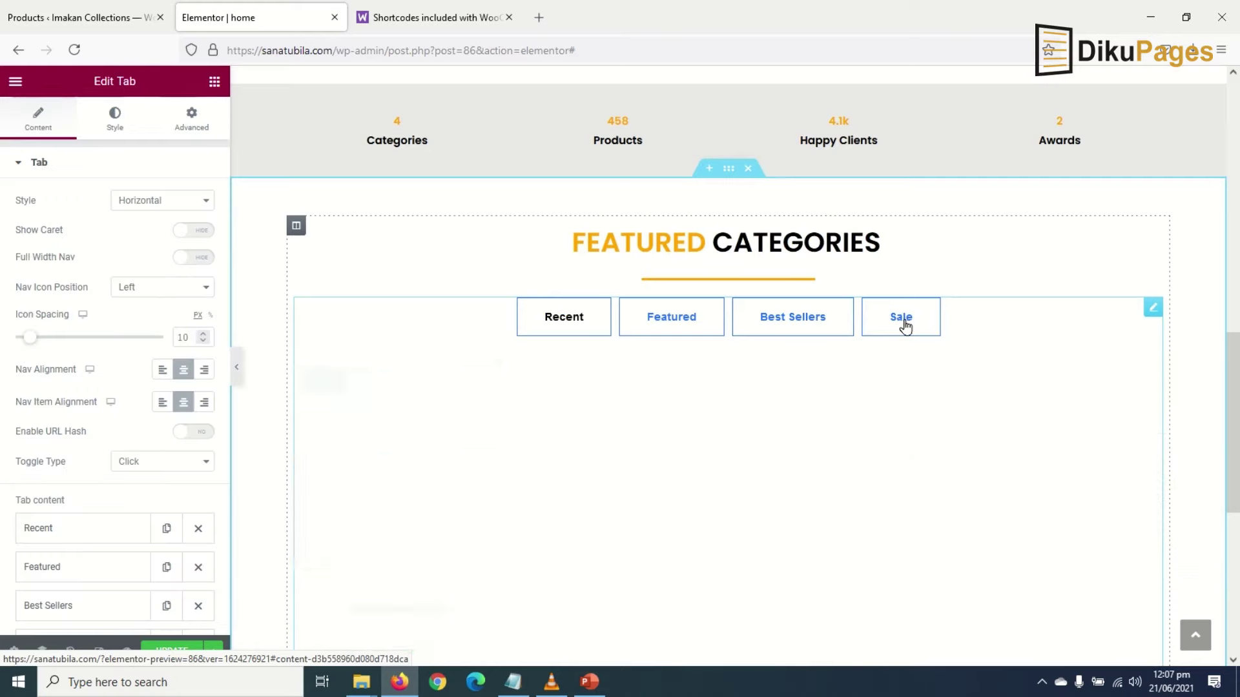
{"action": "left_click", "coordinate": [901, 317]}
{"action": "scroll", "coordinate": [782, 419], "scroll_direction": "down", "scroll_amount": 3}
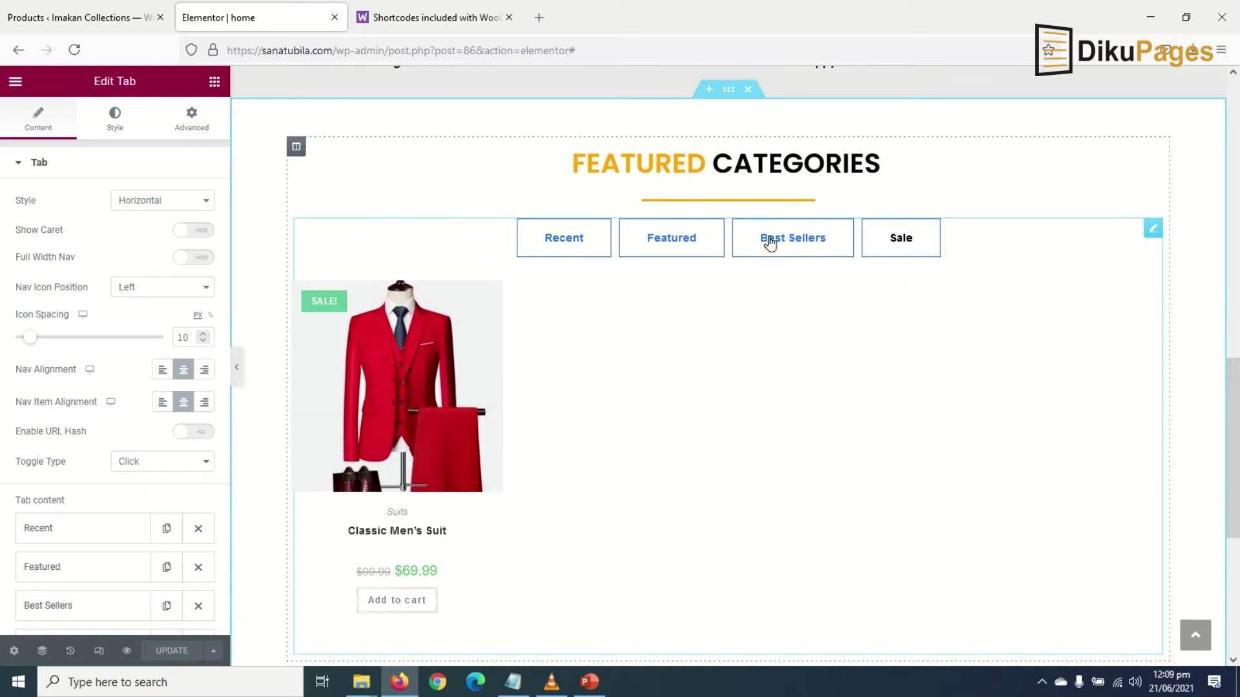
{"action": "left_click", "coordinate": [113, 117]}
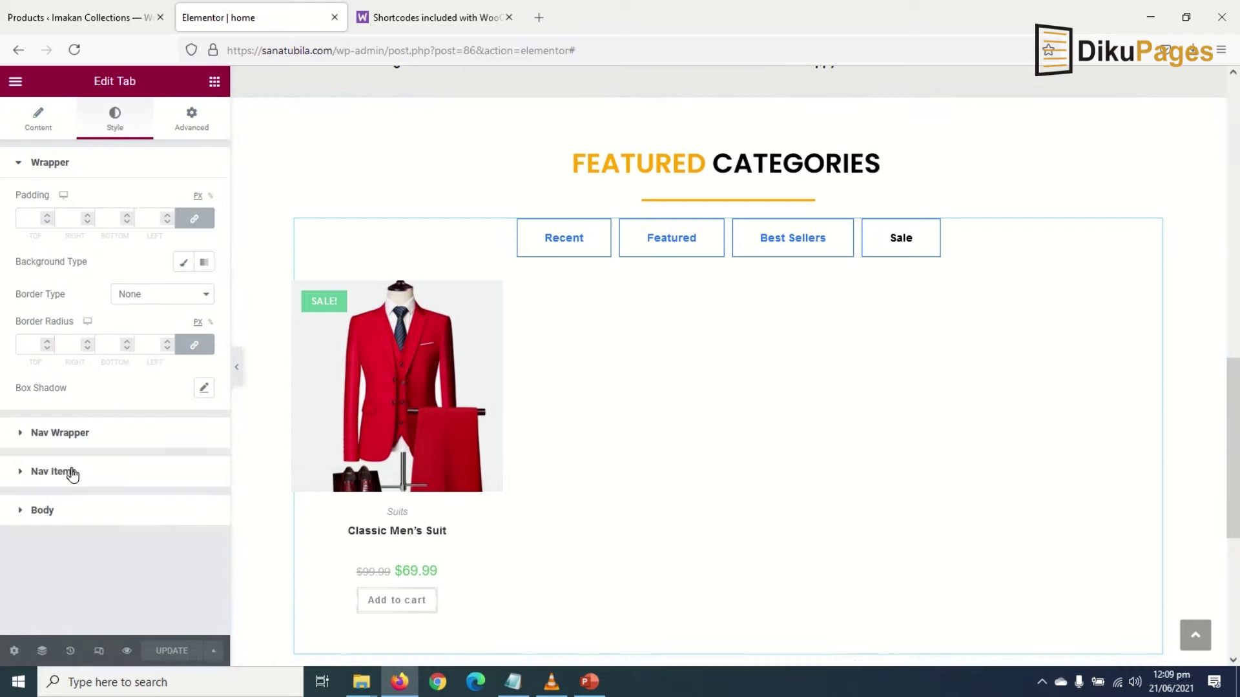
- Apply the Poppins global font to the tab titles and set their size to 20 px
{"action": "left_click", "coordinate": [54, 472]}
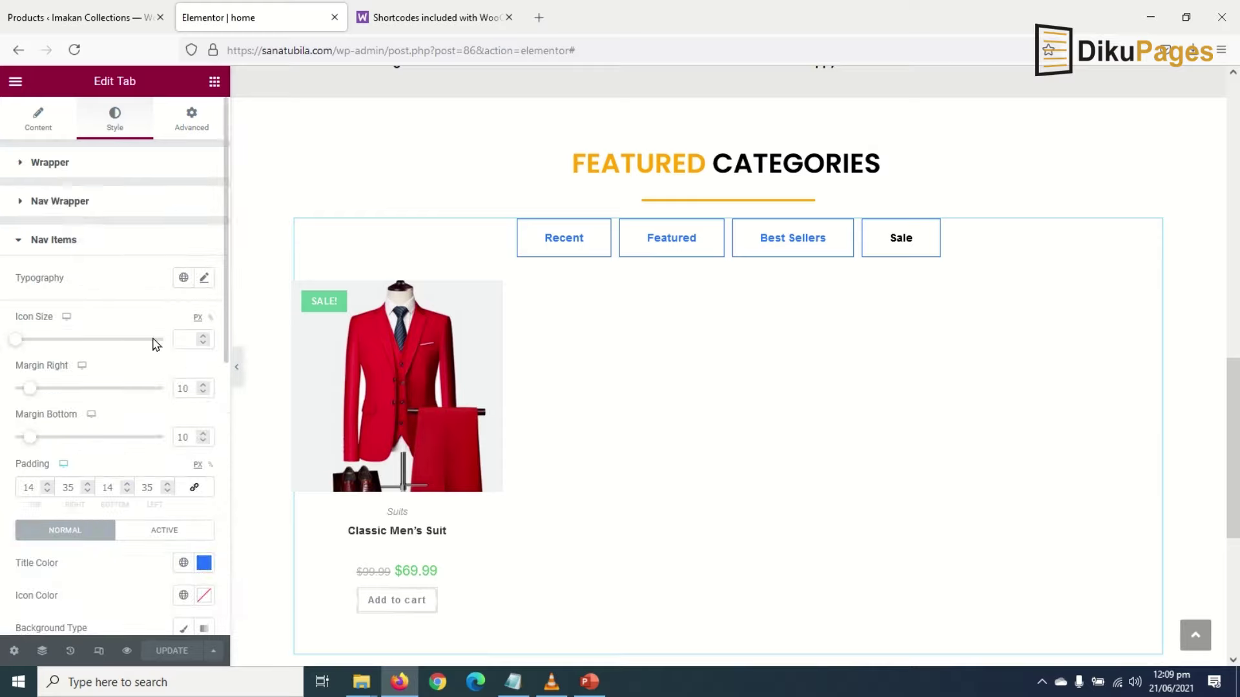
{"action": "scroll", "coordinate": [161, 323], "scroll_direction": "down", "scroll_amount": 2}
{"action": "left_click", "coordinate": [183, 207]}
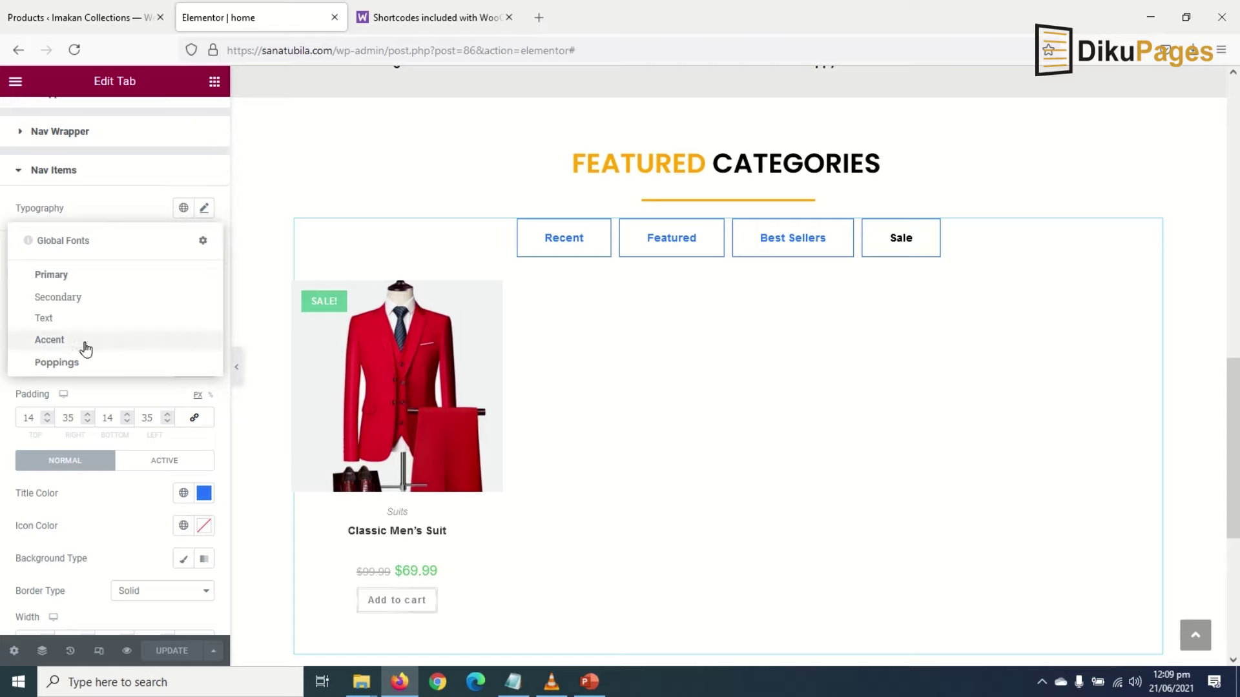
{"action": "left_click", "coordinate": [53, 365]}
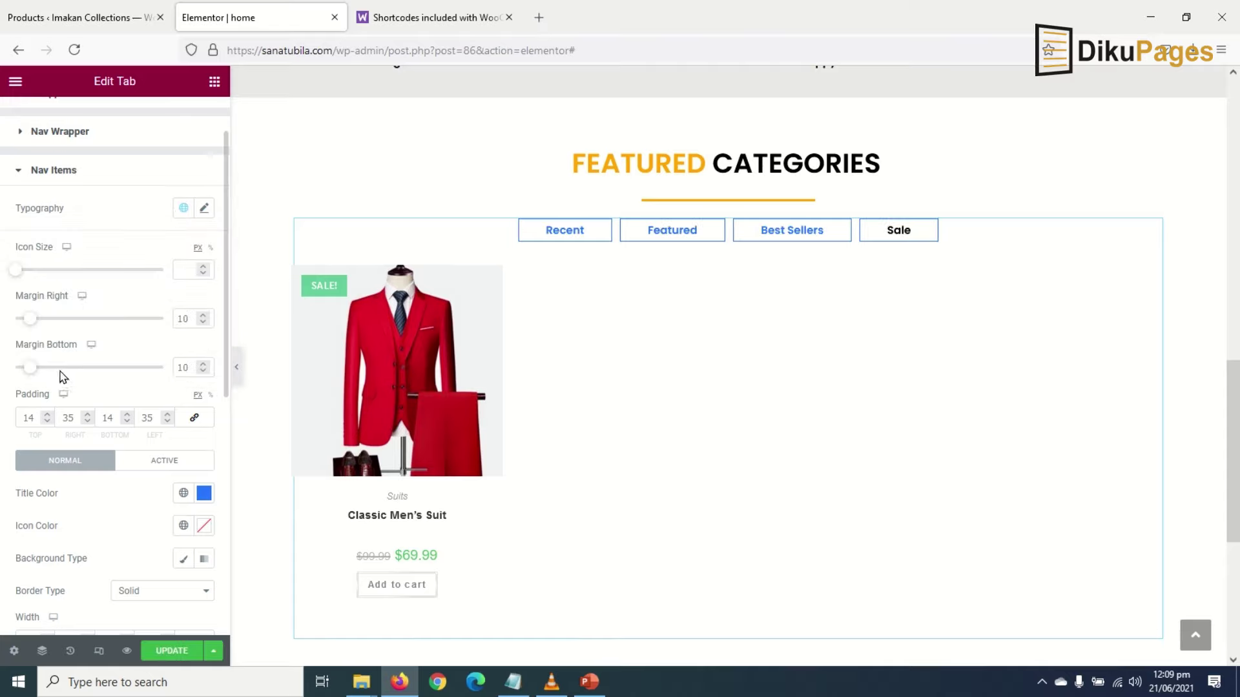
{"action": "left_click", "coordinate": [204, 207]}
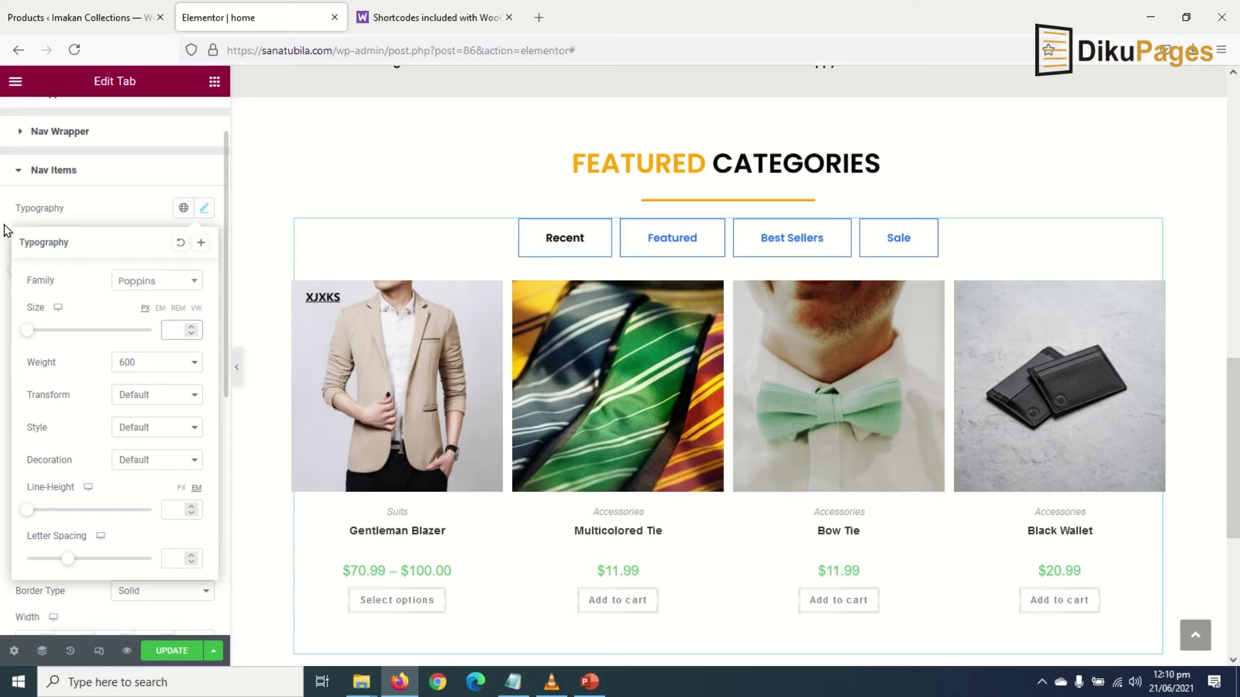
{"action": "type", "text": "30"}
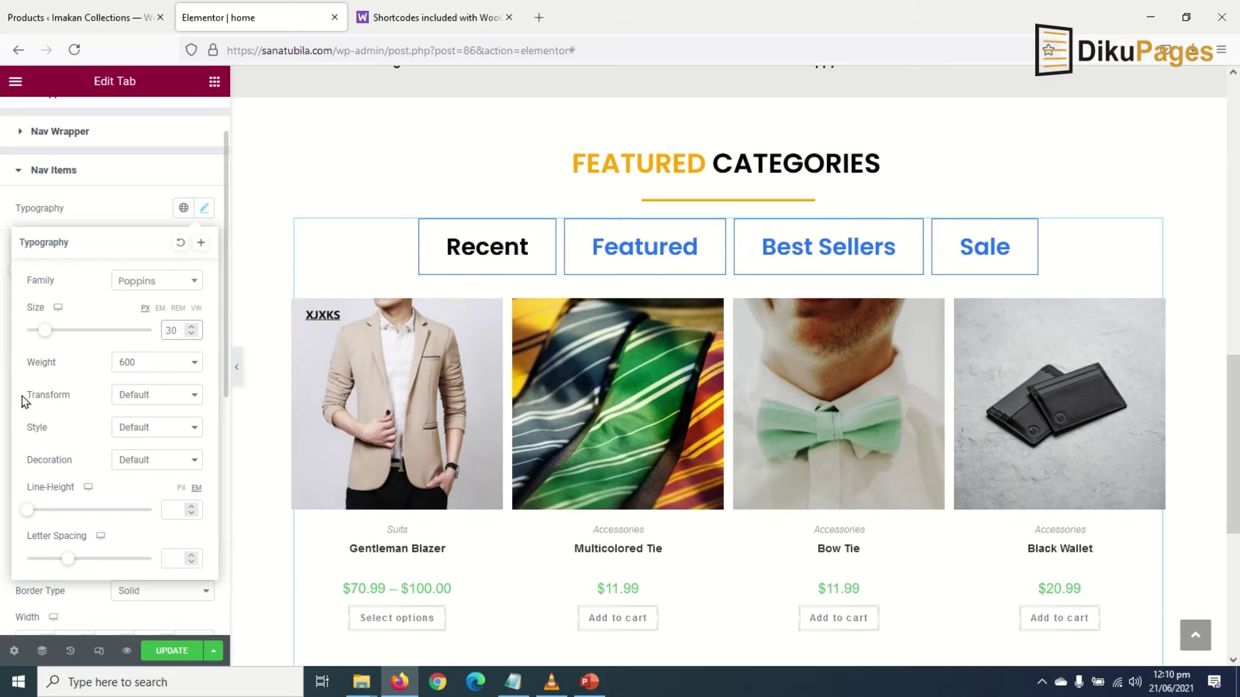
{"action": "key", "text": "BackSpace"}
{"action": "key", "text": "BackSpace"}
{"action": "type", "text": "20"}
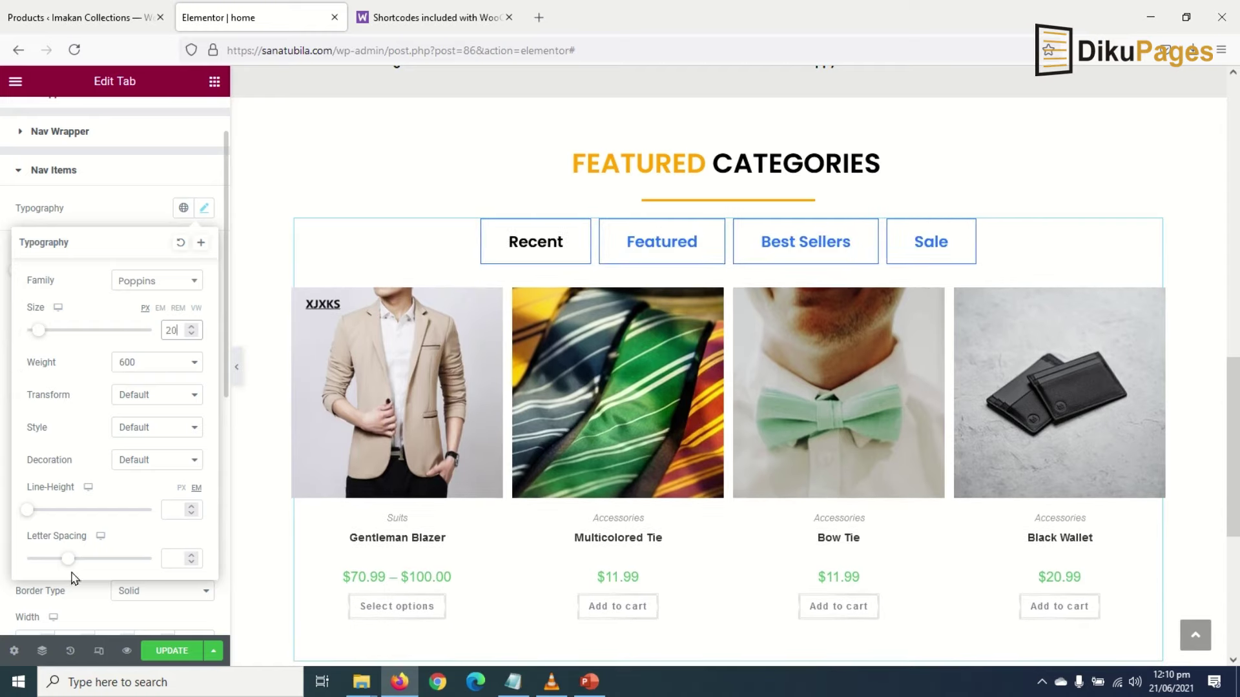
{"action": "scroll", "coordinate": [64, 422], "scroll_direction": "down", "scroll_amount": 2}
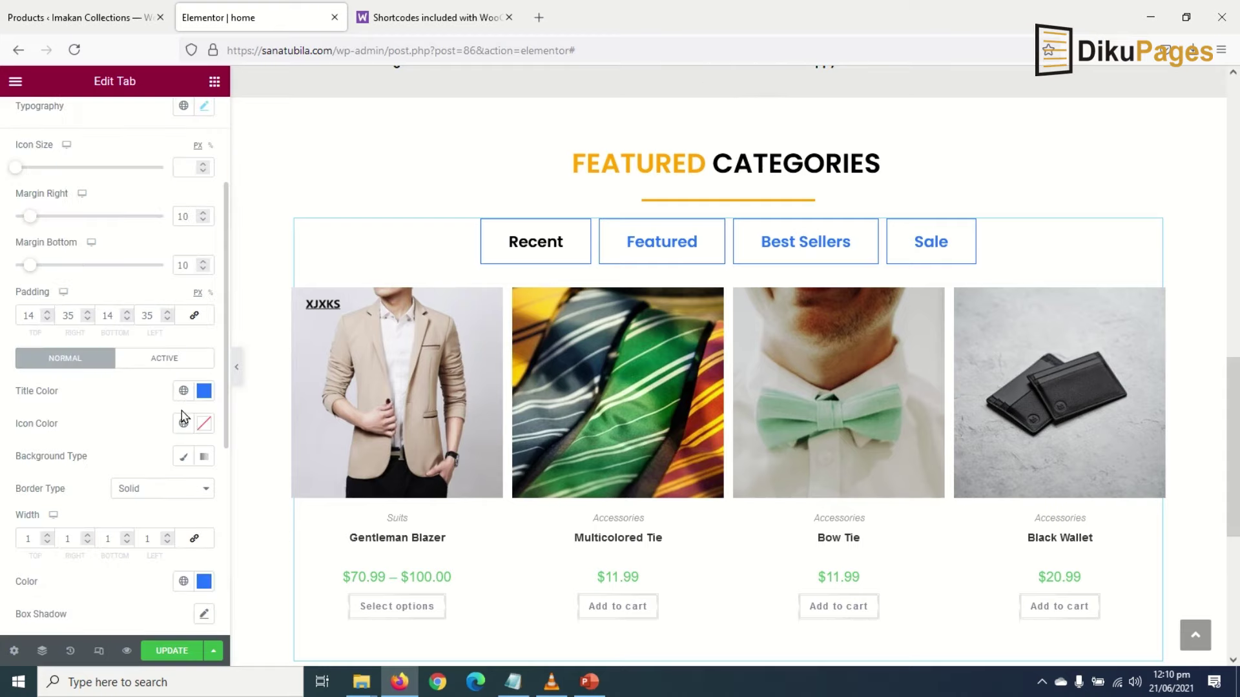
{"action": "left_click", "coordinate": [204, 391]}
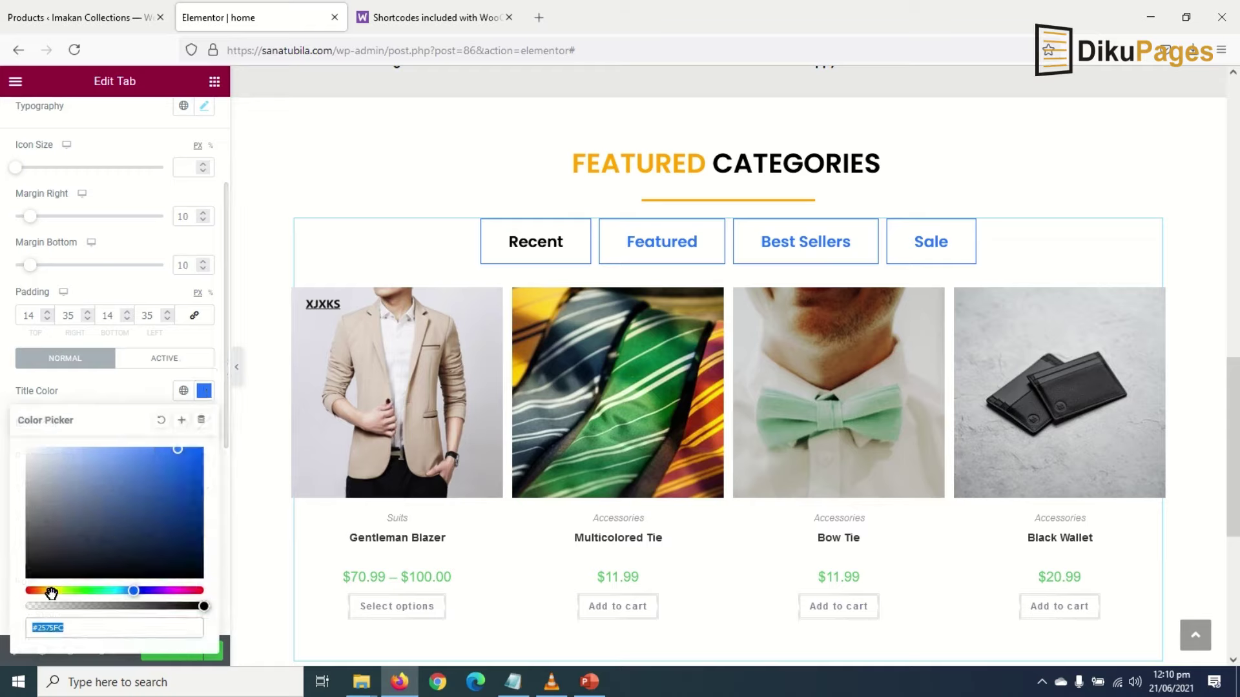
- Color tab titles #000000 and the active tab's title the Orange global colour
{"action": "left_click_drag", "start_coordinate": [74, 555], "coordinate": [5, 603]}
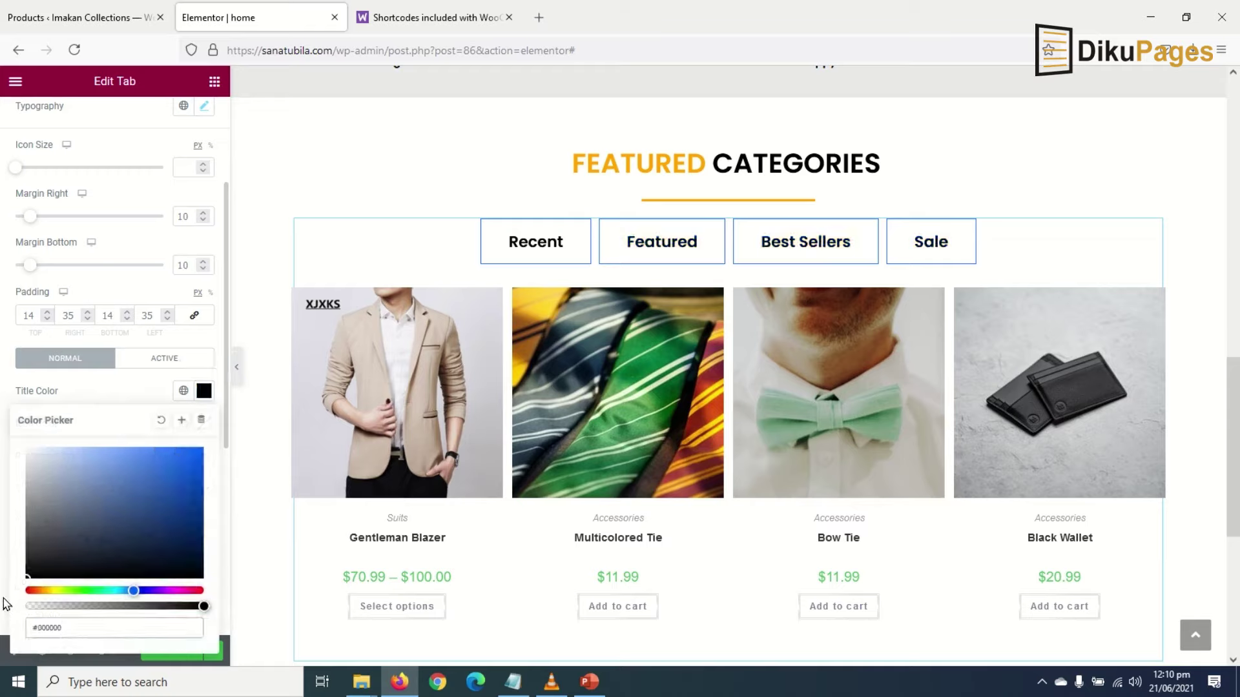
{"action": "left_click", "coordinate": [204, 391]}
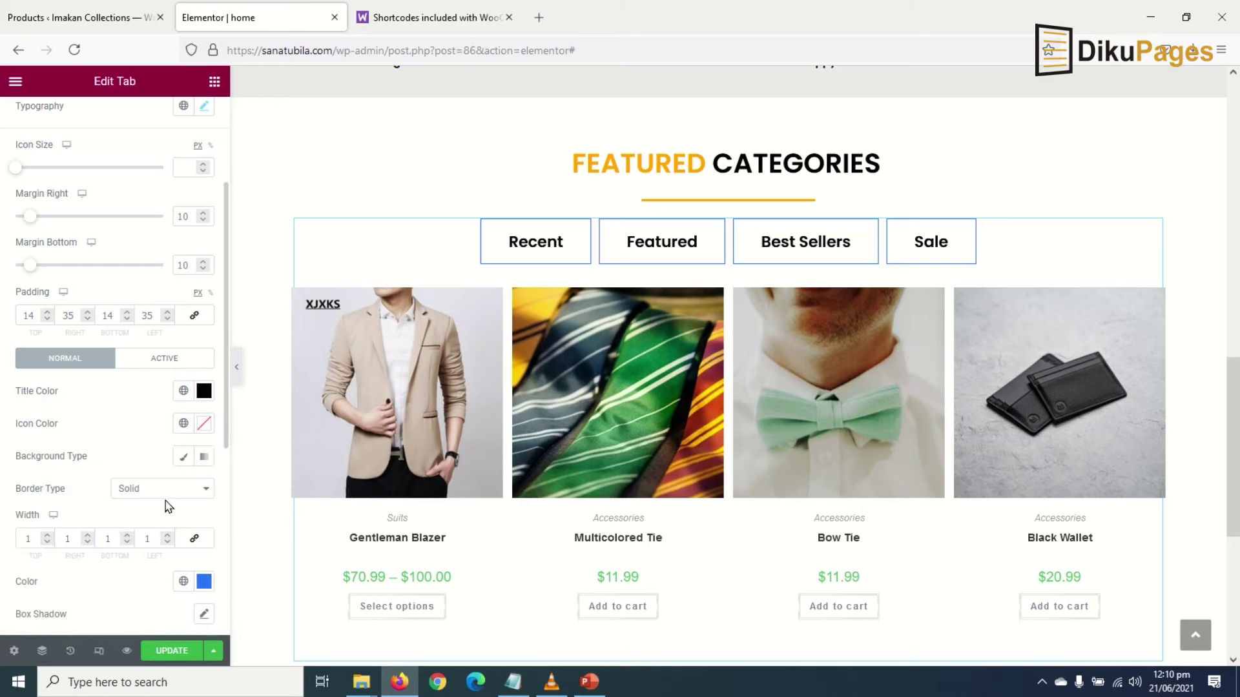
{"action": "left_click", "coordinate": [163, 362]}
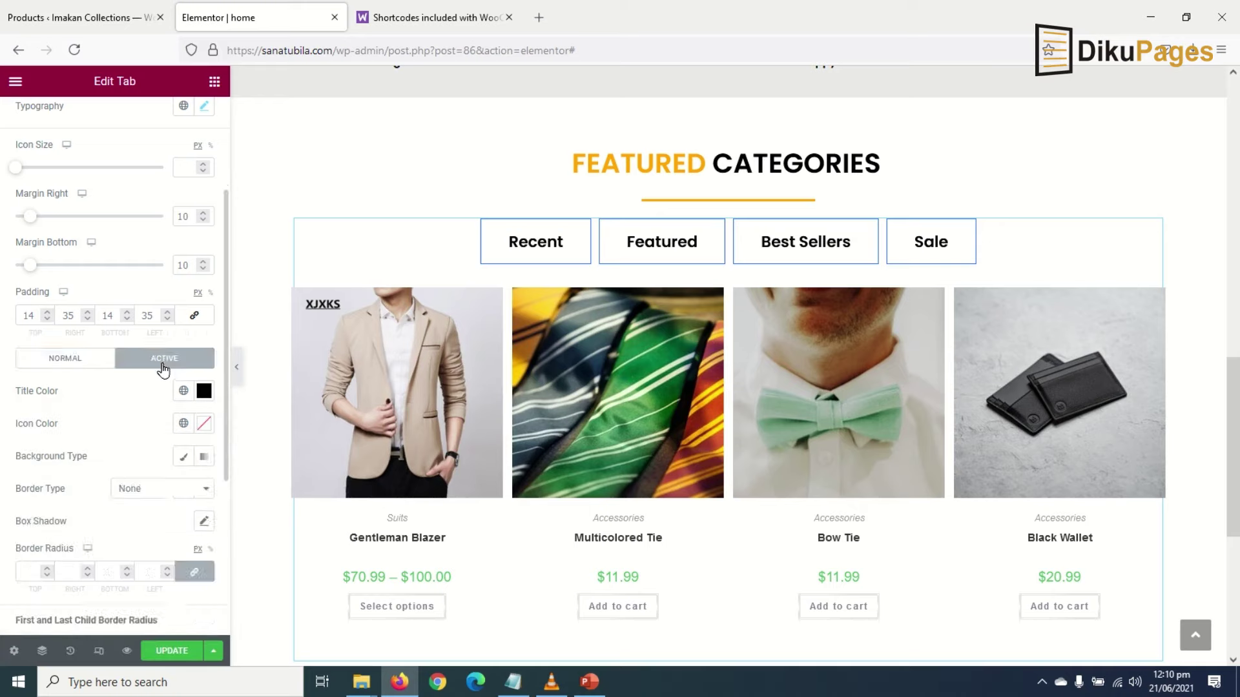
{"action": "left_click", "coordinate": [202, 394]}
{"action": "left_click", "coordinate": [184, 392]}
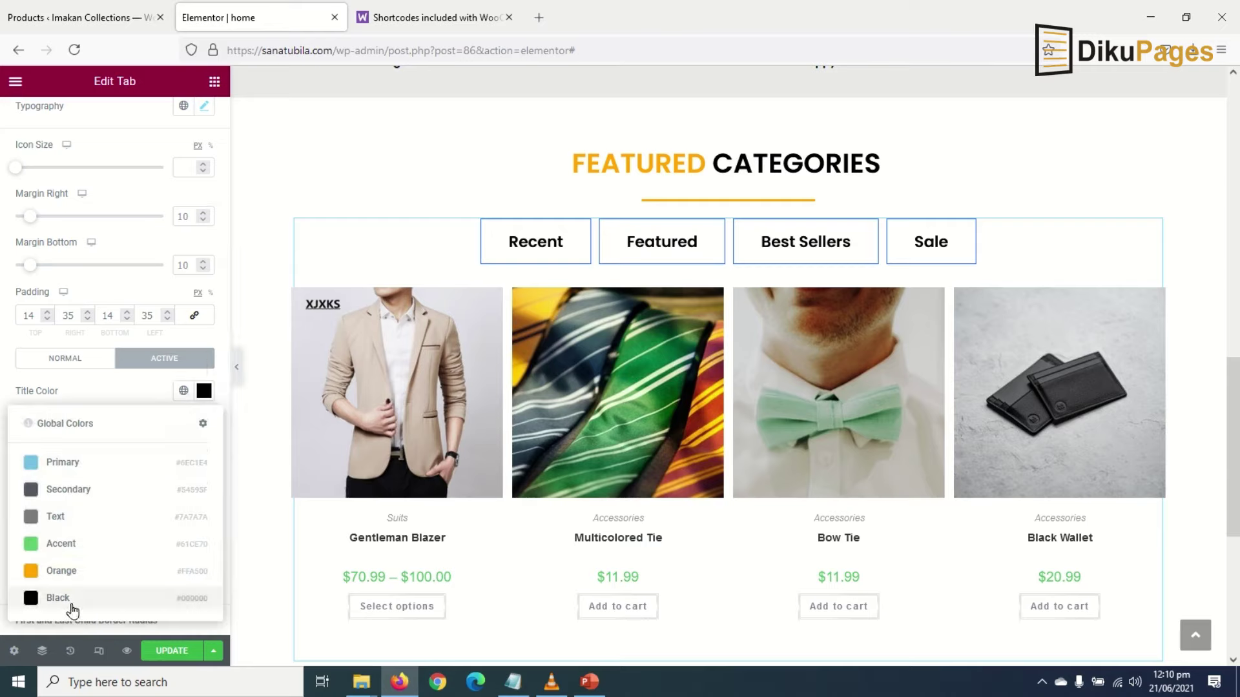
{"action": "left_click", "coordinate": [58, 577]}
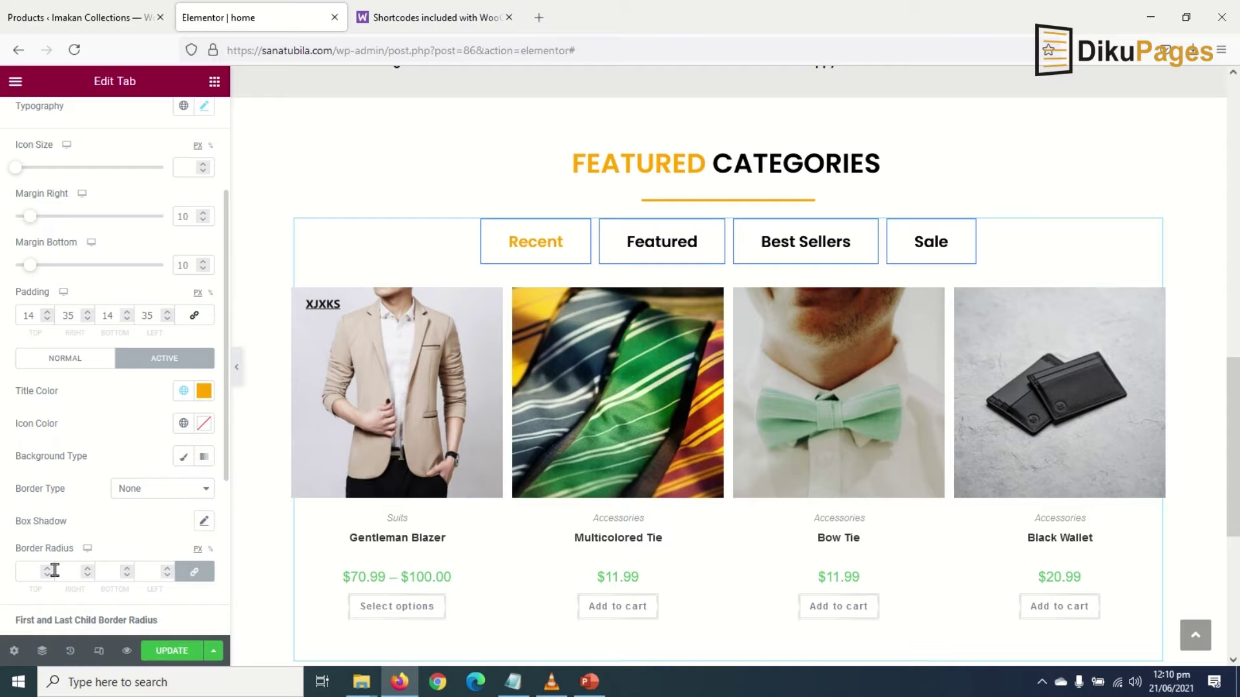
{"action": "left_click", "coordinate": [237, 368]}
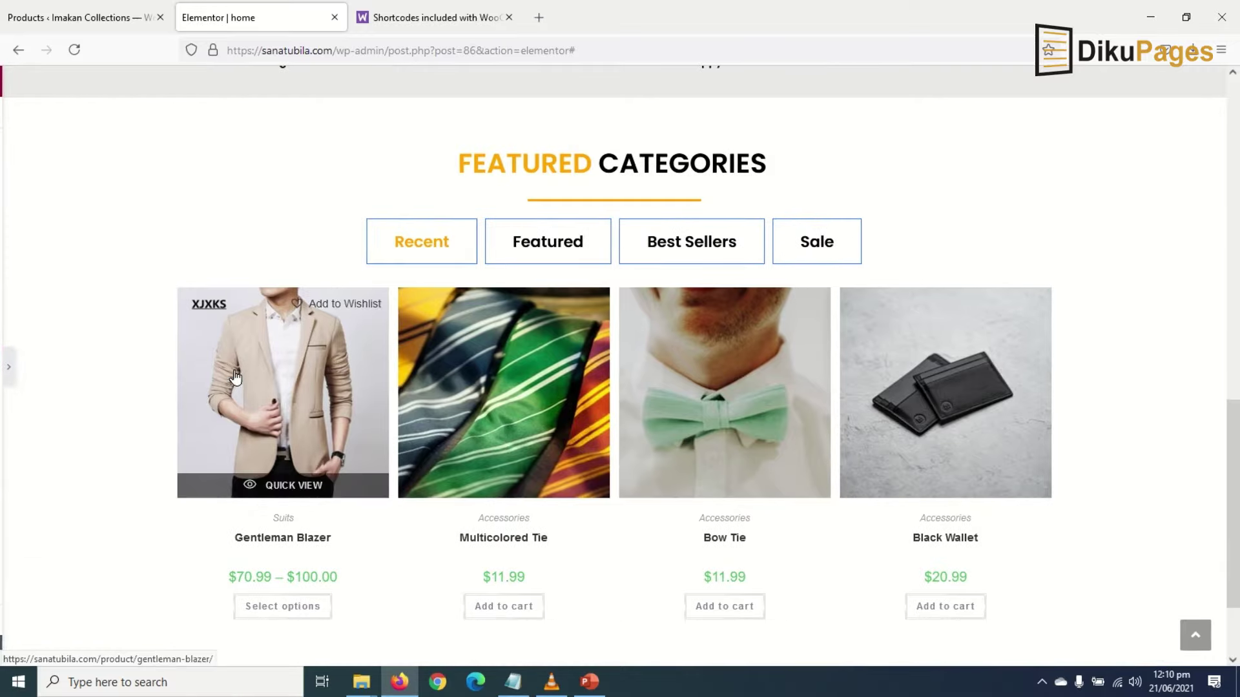
{"action": "left_click", "coordinate": [5, 365]}
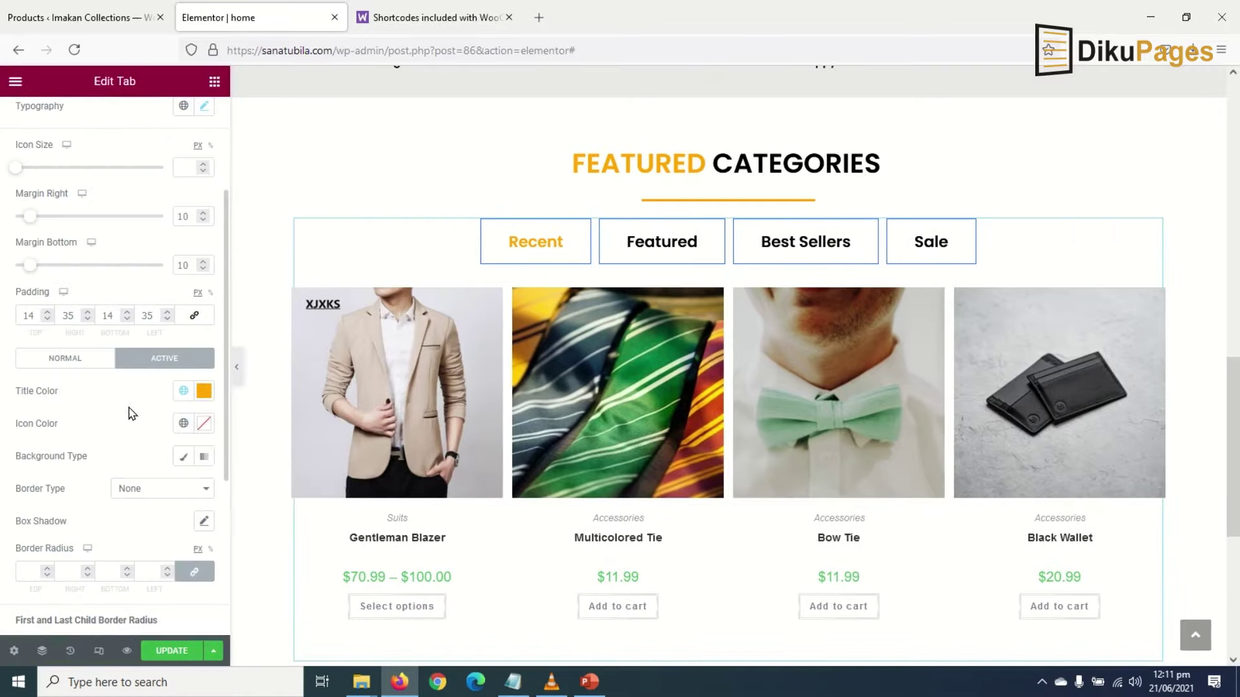
{"action": "scroll", "coordinate": [97, 423], "scroll_direction": "up", "scroll_amount": 1}
{"action": "left_click", "coordinate": [62, 429]}
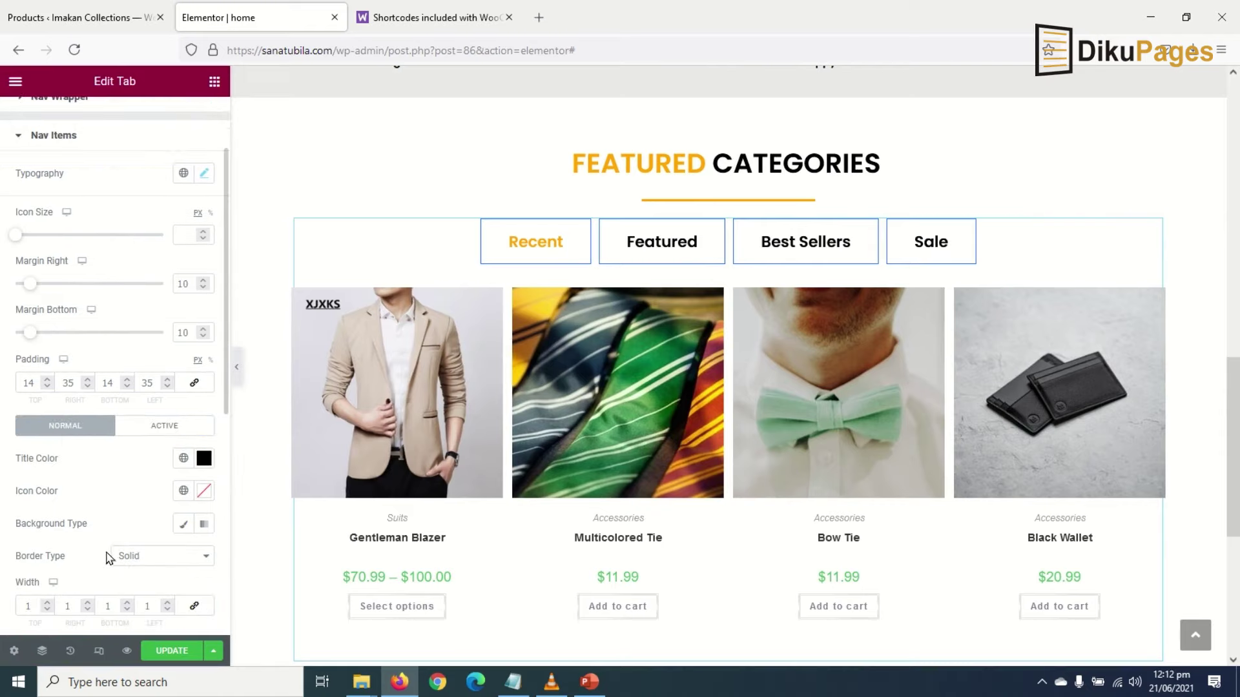
- Set the Normal-state border type of the Recent, Featured, Best Sellers and Sale tab titles to None
{"action": "scroll", "coordinate": [155, 575], "scroll_direction": "down", "scroll_amount": 1}
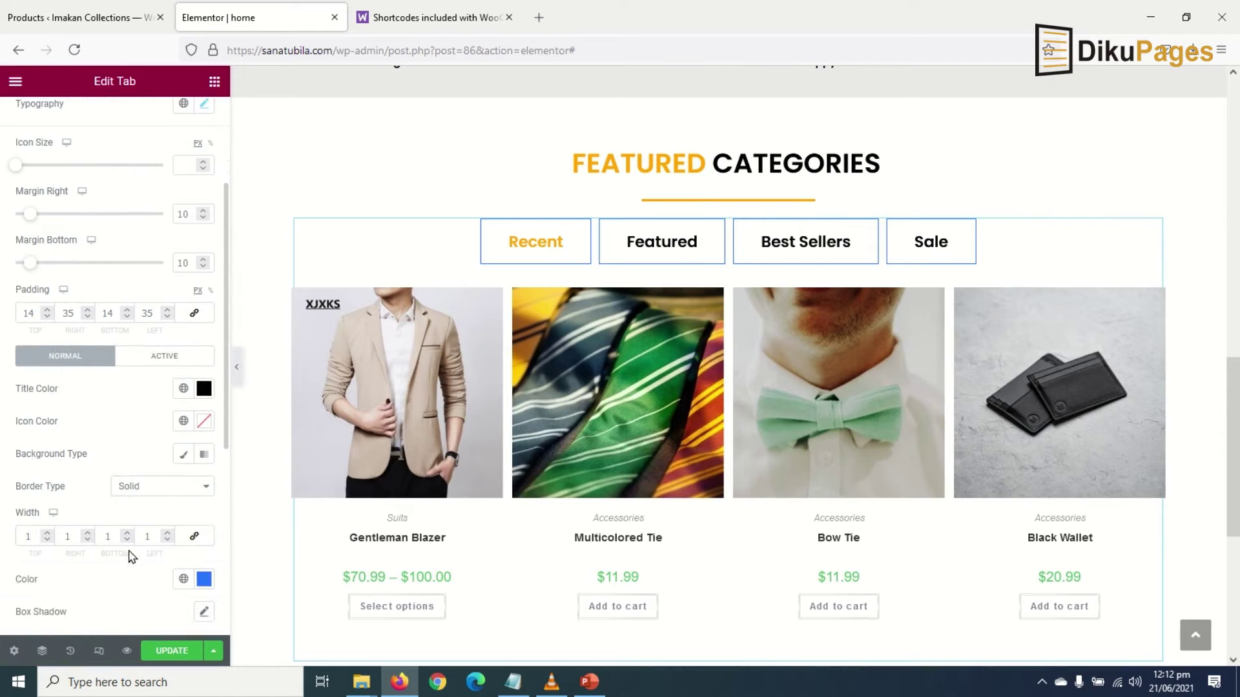
{"action": "left_click", "coordinate": [173, 491]}
{"action": "left_click", "coordinate": [160, 508]}
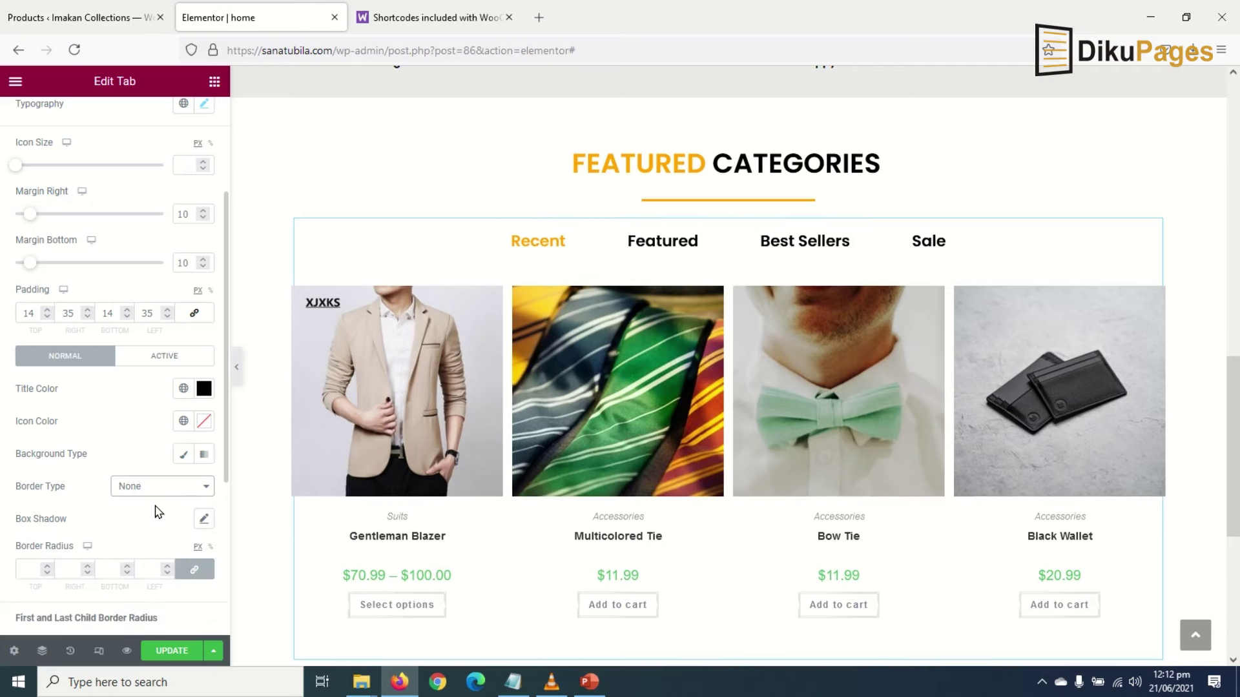
{"action": "left_click", "coordinate": [784, 157]}
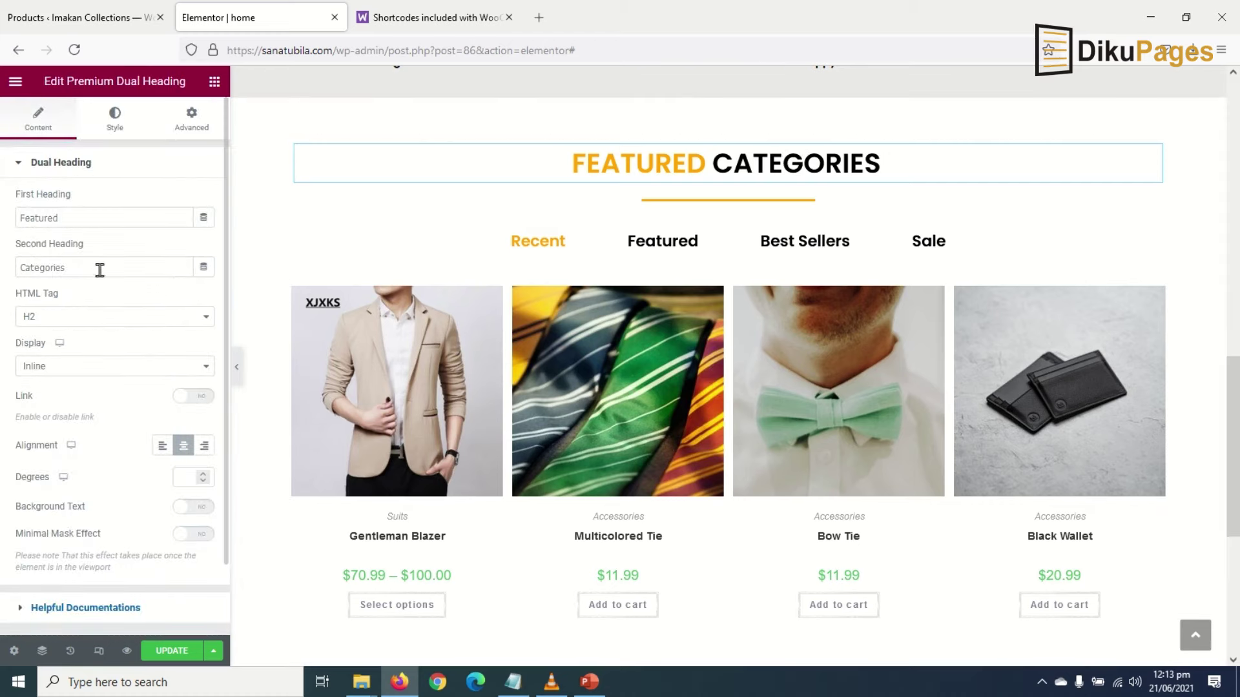
- Replace 'Featured Categories' in the dual heading with first heading 'Top' and second heading 'Products'
{"action": "left_click_drag", "start_coordinate": [100, 270], "coordinate": [2, 259]}
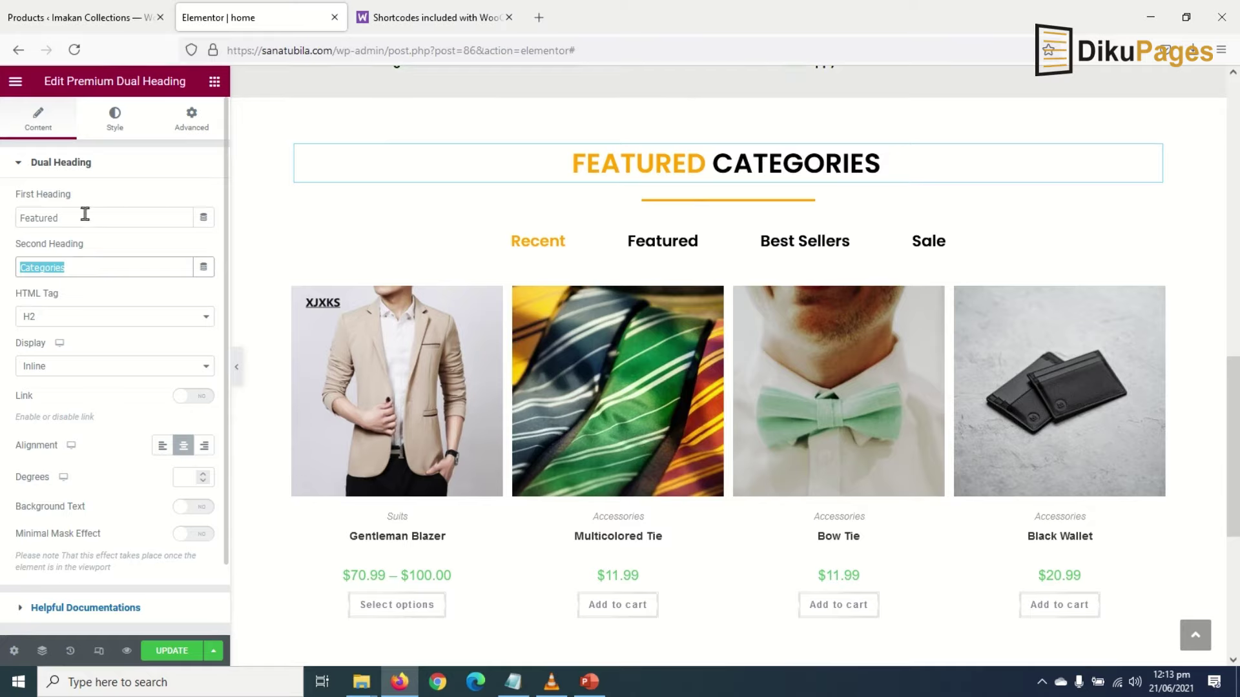
{"action": "left_click_drag", "start_coordinate": [85, 213], "coordinate": [1, 225]}
{"action": "type", "text": "Top"}
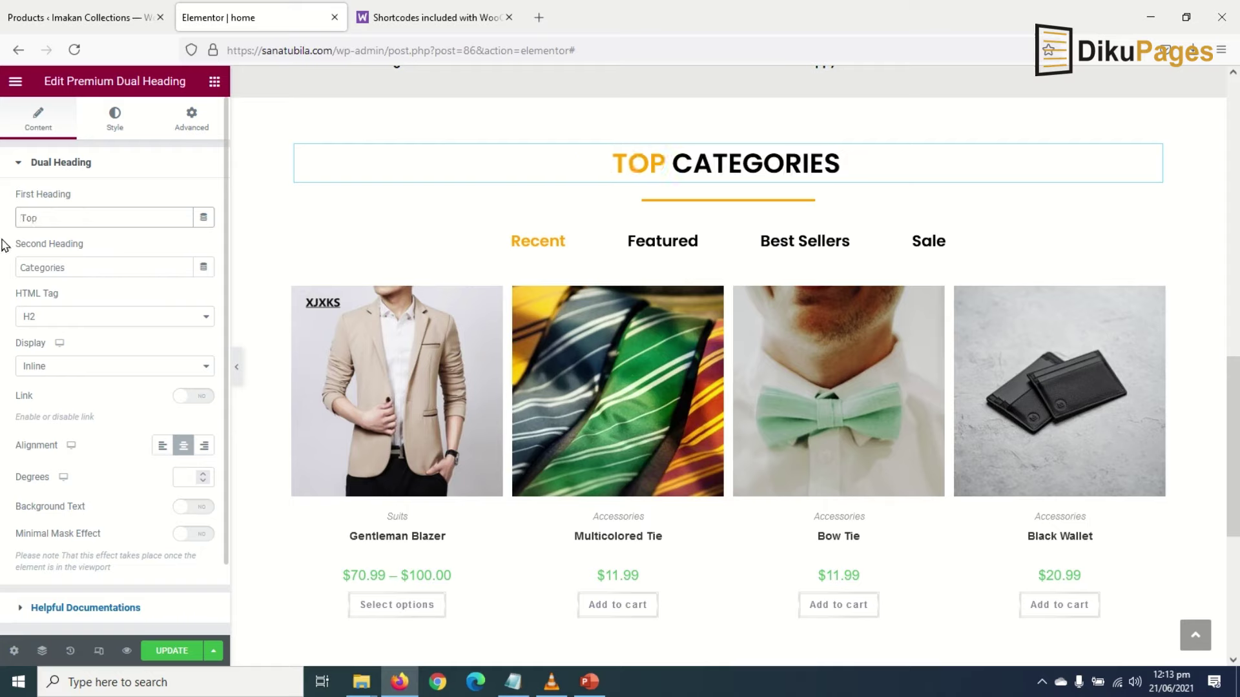
{"action": "key", "text": "Tab"}
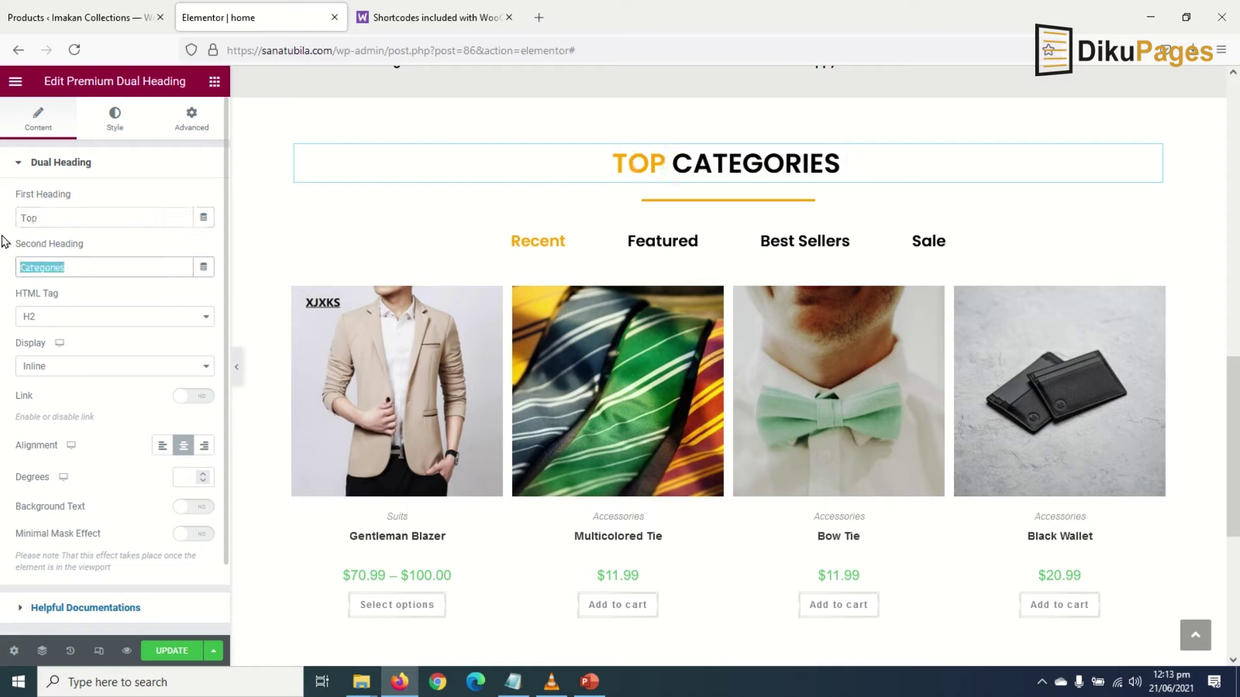
{"action": "type", "text": "Pro"}
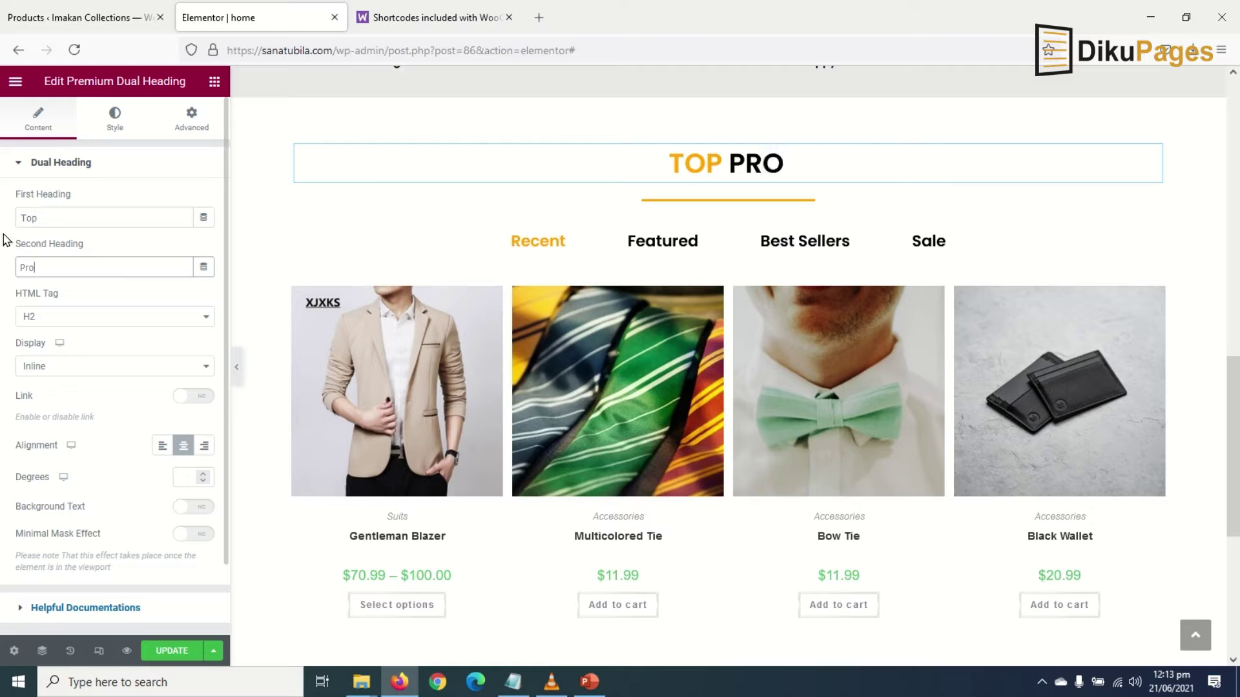
{"action": "type", "text": "ducts"}
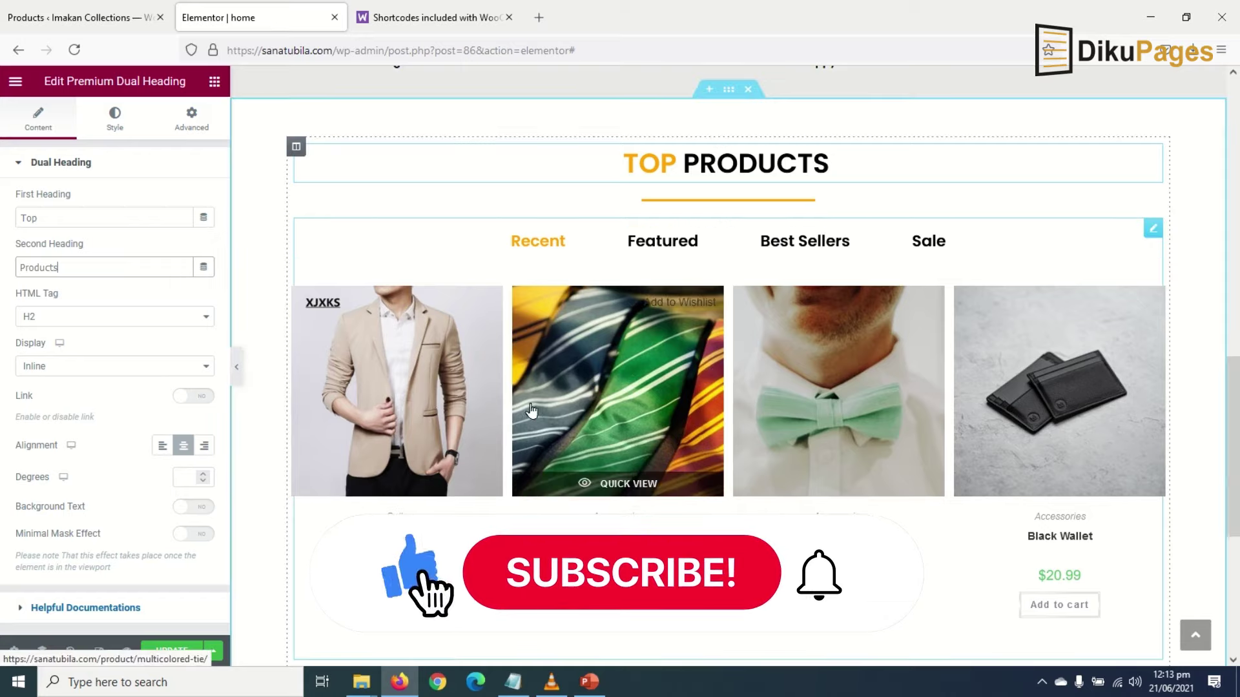
- Update the home page so the 'Top Products' heading and borderless tabs are saved
{"action": "left_click", "coordinate": [165, 651]}
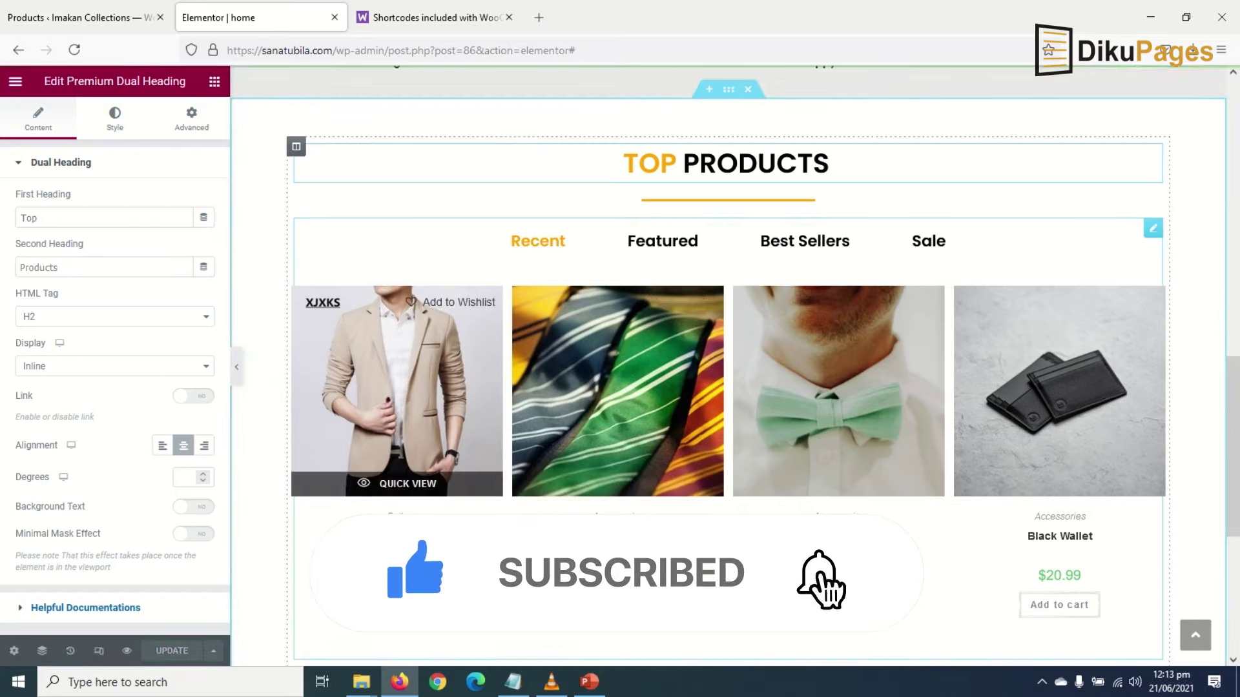
{"action": "scroll", "coordinate": [640, 365], "scroll_direction": "up", "scroll_amount": 2}
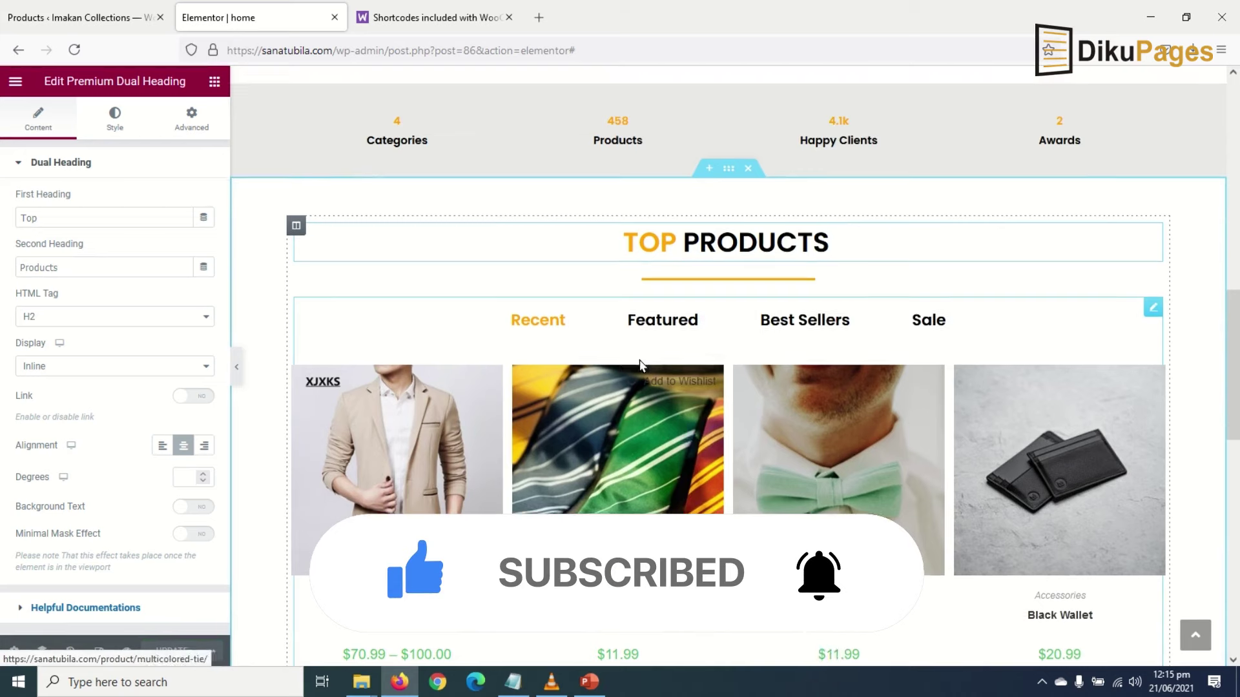